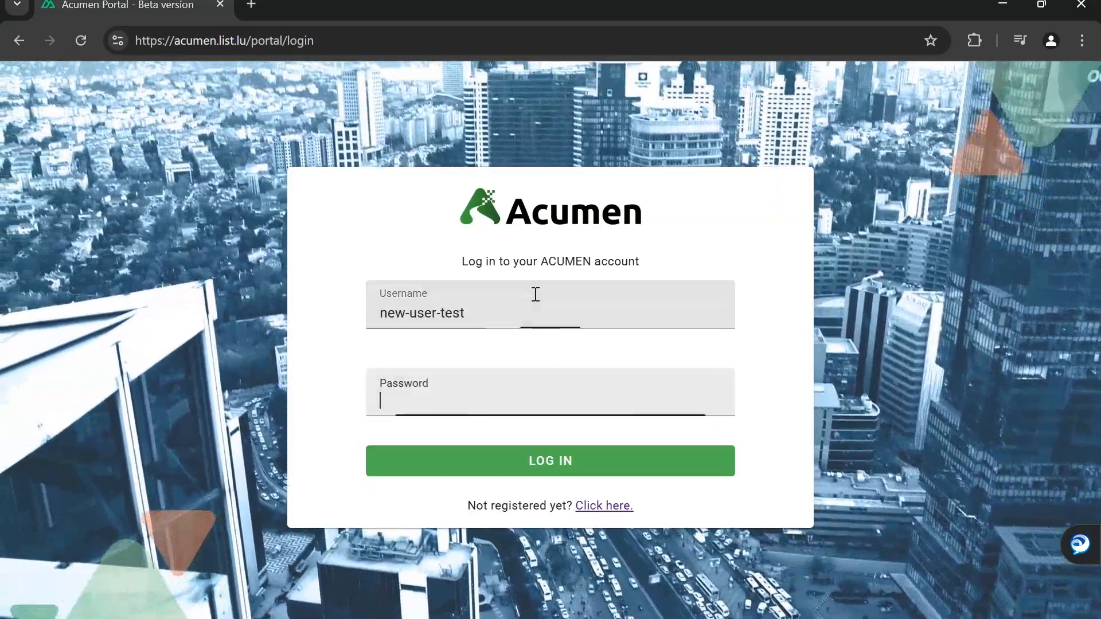
Log in as the new test user and highlight the 'No services granted' warning
{"action": "type", "text": "test-password"}
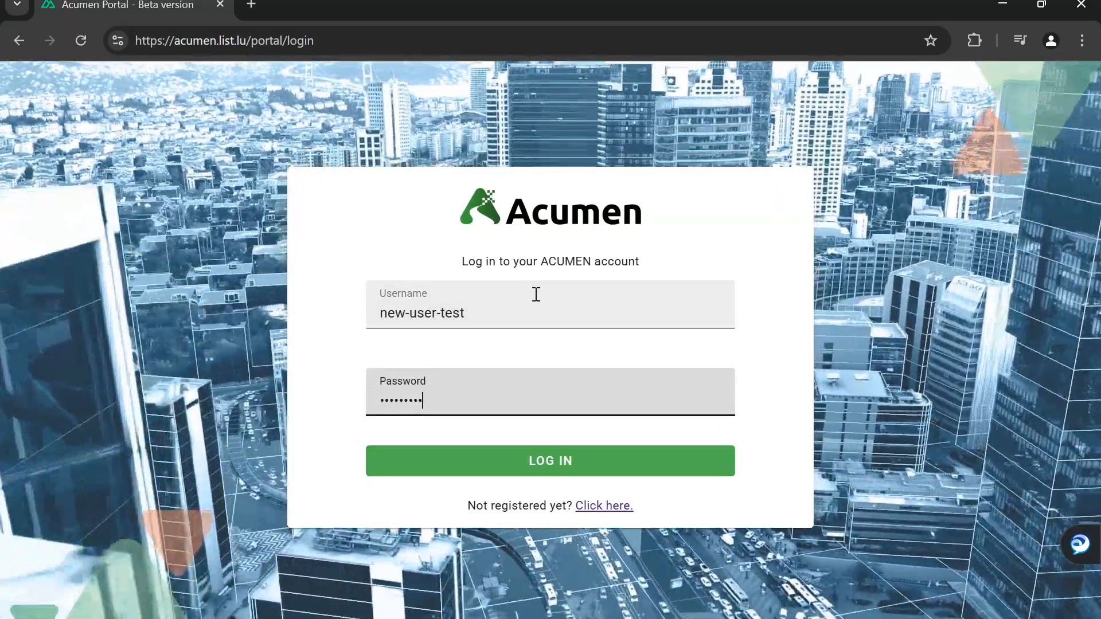
{"action": "key", "text": "Return"}
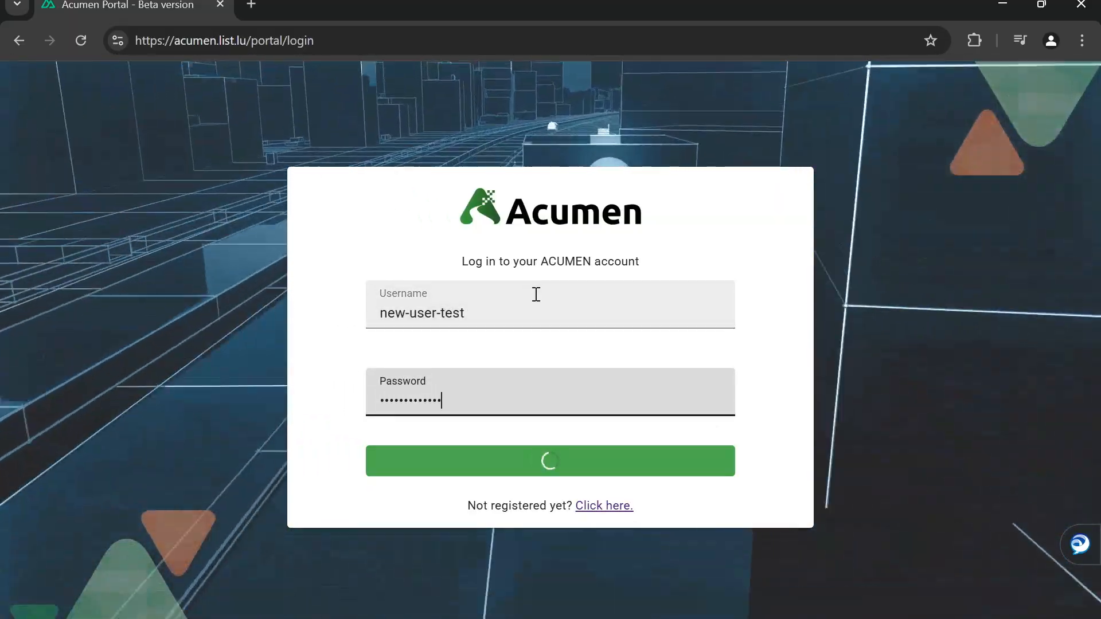
{"action": "left_click_drag", "start_coordinate": [346, 312], "coordinate": [797, 383]}
{"action": "left_click", "coordinate": [801, 390]}
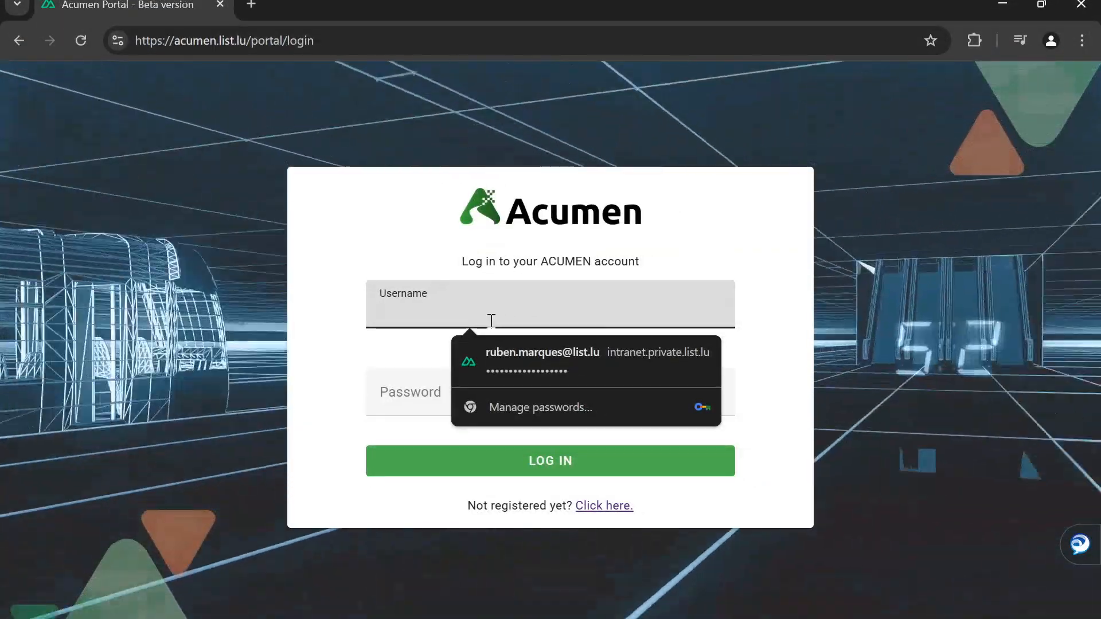
Log in to the portal with the administrator account
{"action": "type", "text": "ad"}
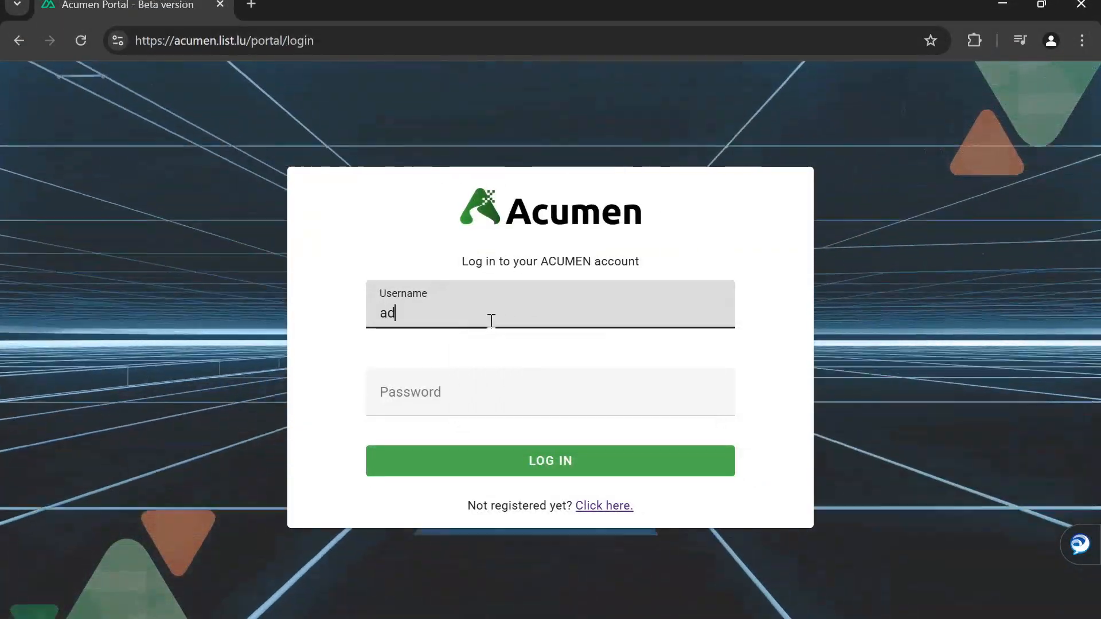
{"action": "type", "text": "min"}
{"action": "key", "text": "Tab"}
{"action": "type", "text": "admi"}
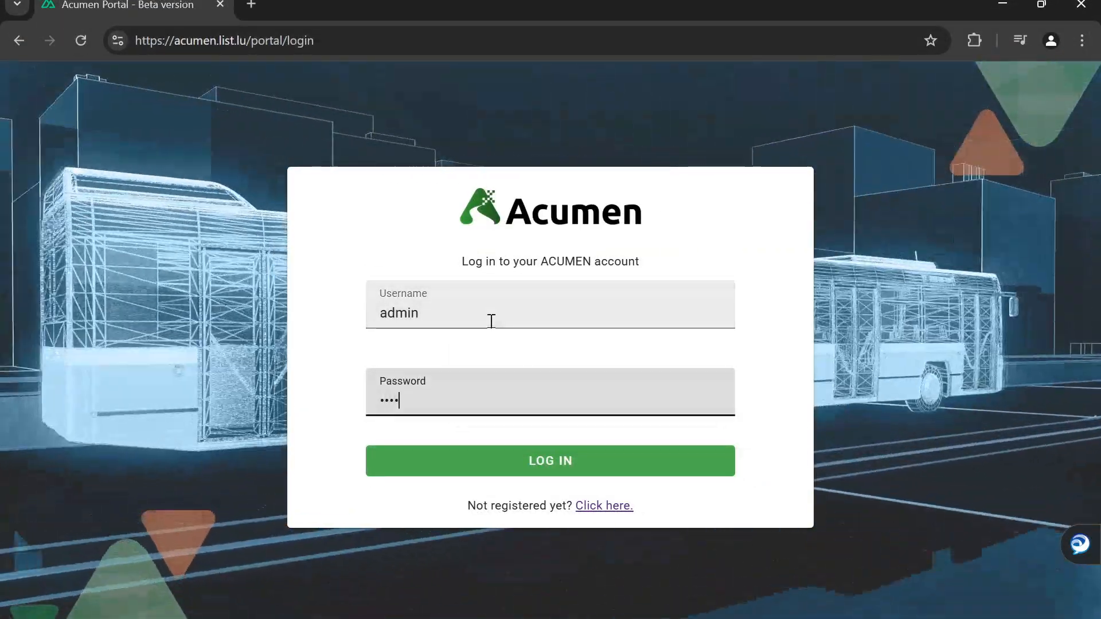
{"action": "type", "text": "n"}
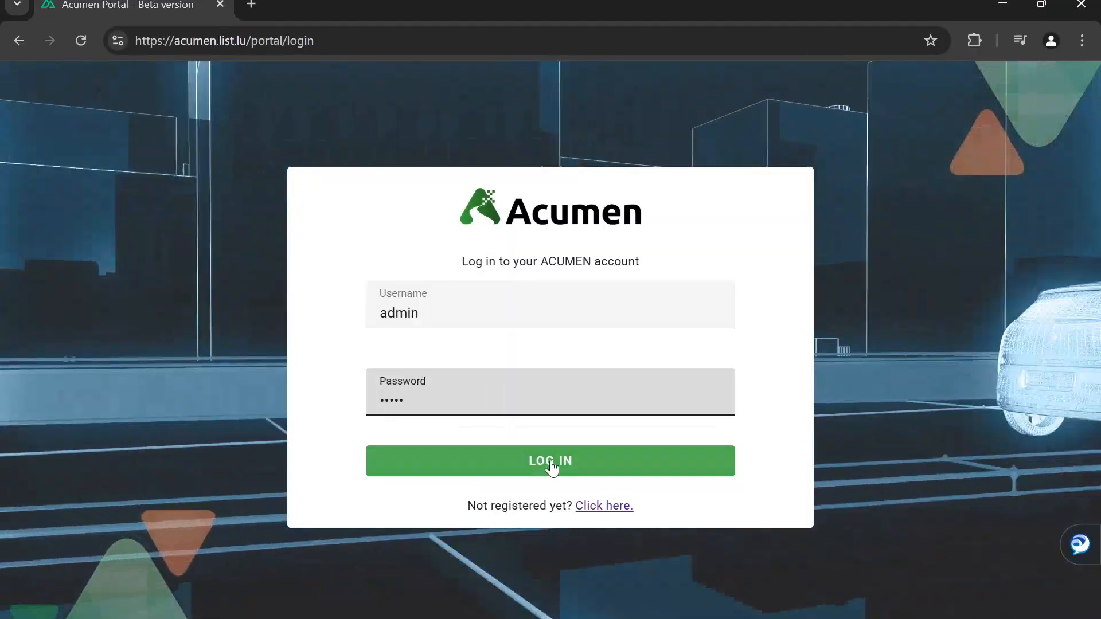
{"action": "left_click", "coordinate": [551, 461]}
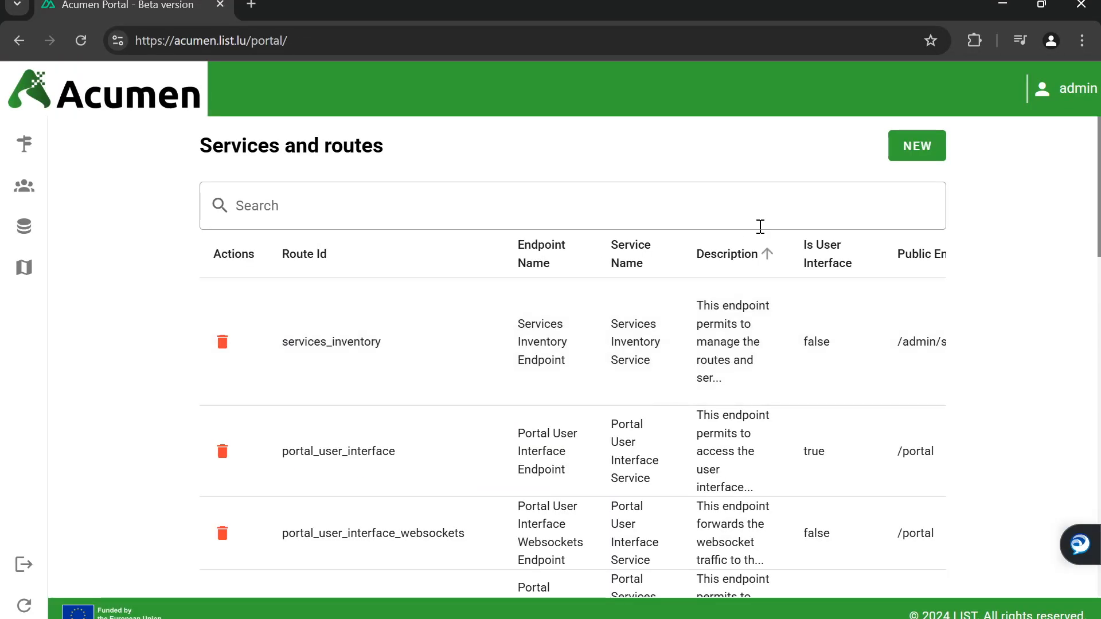
Scroll through the Services and routes table to review all 15 routes
{"action": "scroll", "coordinate": [1098, 187], "scroll_direction": "down", "scroll_amount": 1}
{"action": "left_click_drag", "start_coordinate": [1098, 186], "coordinate": [1098, 199]}
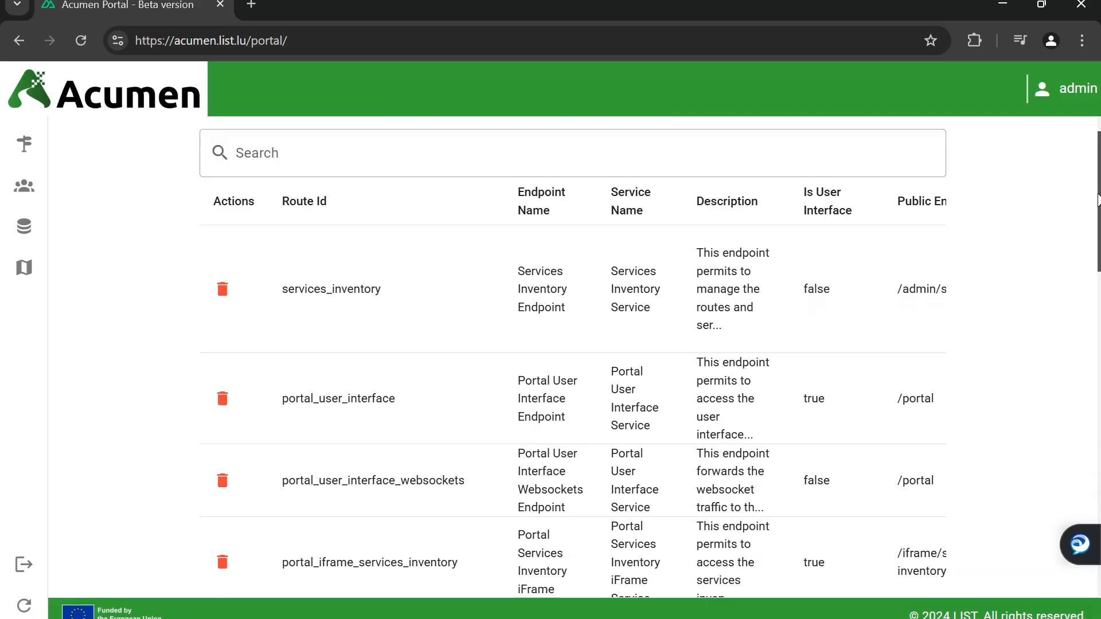
{"action": "left_click_drag", "start_coordinate": [1097, 201], "coordinate": [1096, 527]}
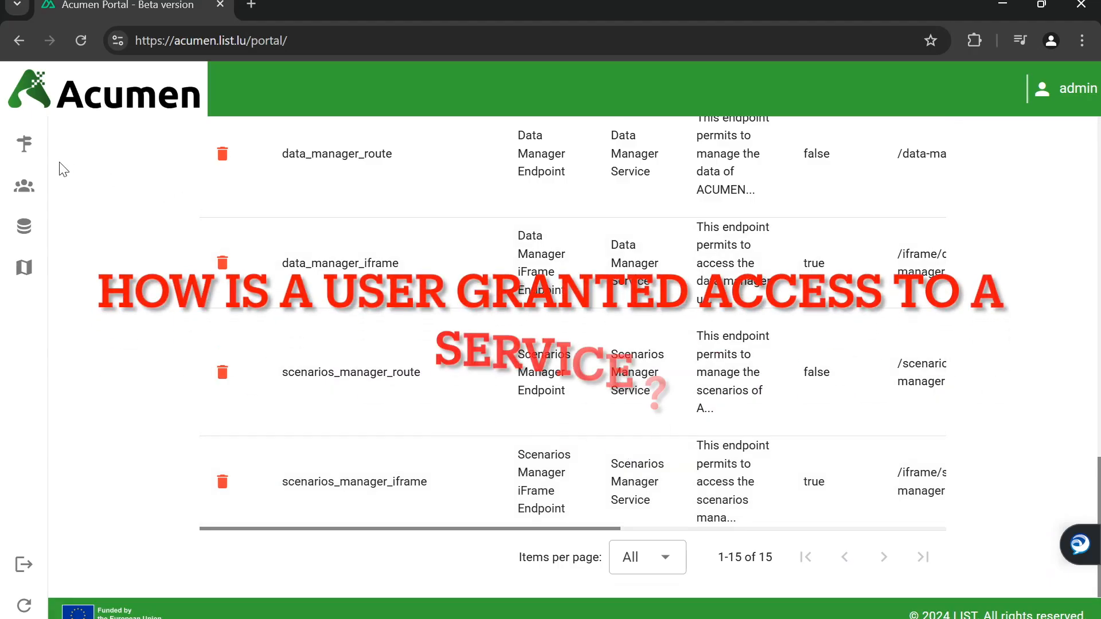
{"action": "mouse_move", "coordinate": [22, 164]}
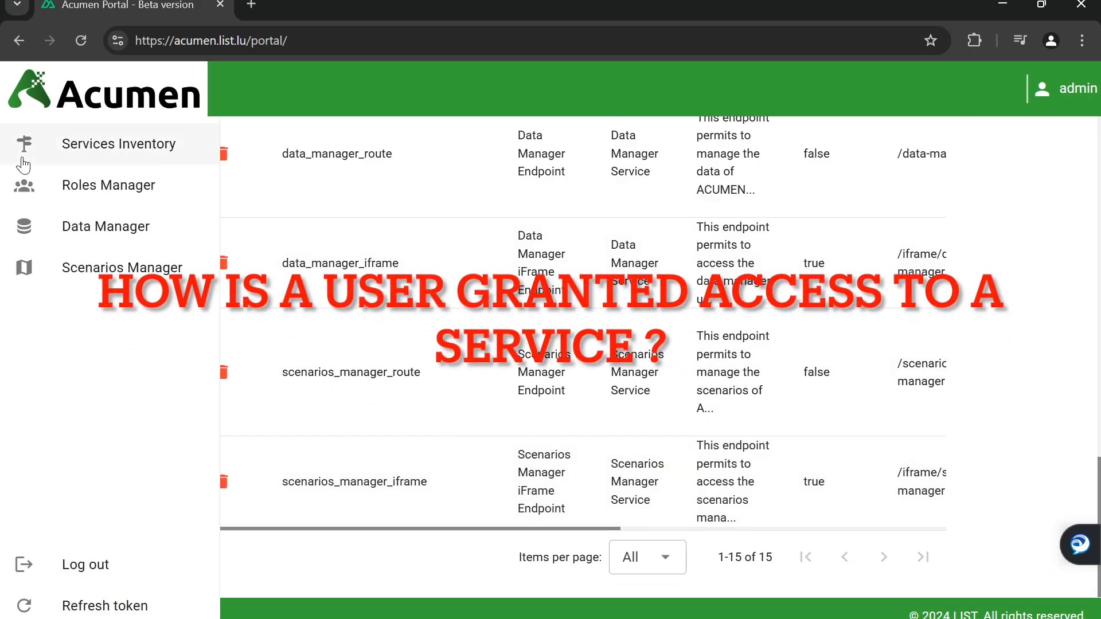
Open Roles Manager and scroll through acumen-data-scientist, acumen-data-provider and acumen-admin roles
{"action": "left_click", "coordinate": [101, 191]}
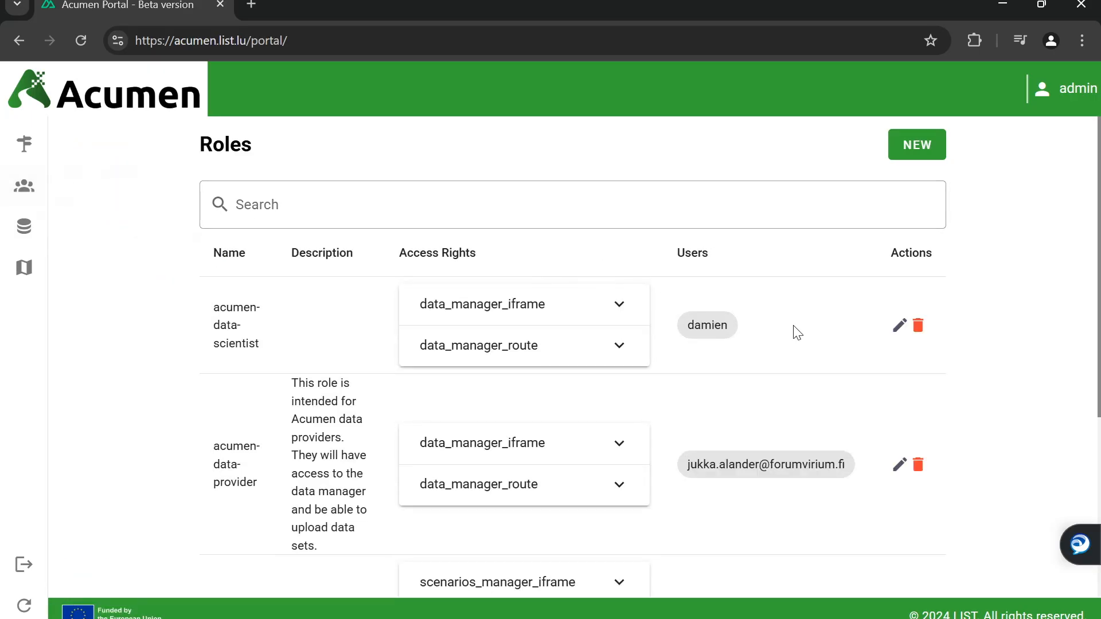
{"action": "scroll", "coordinate": [797, 332], "scroll_direction": "down", "scroll_amount": 1}
{"action": "scroll", "coordinate": [797, 332], "scroll_direction": "down", "scroll_amount": 2}
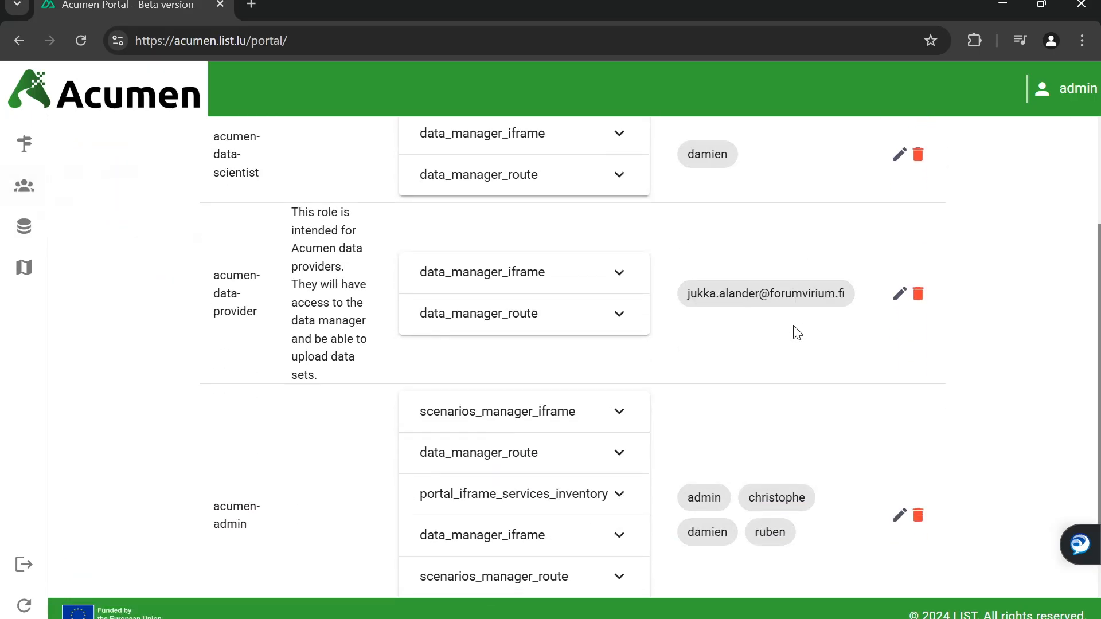
{"action": "scroll", "coordinate": [797, 338], "scroll_direction": "up", "scroll_amount": 1}
{"action": "scroll", "coordinate": [796, 343], "scroll_direction": "up", "scroll_amount": 1}
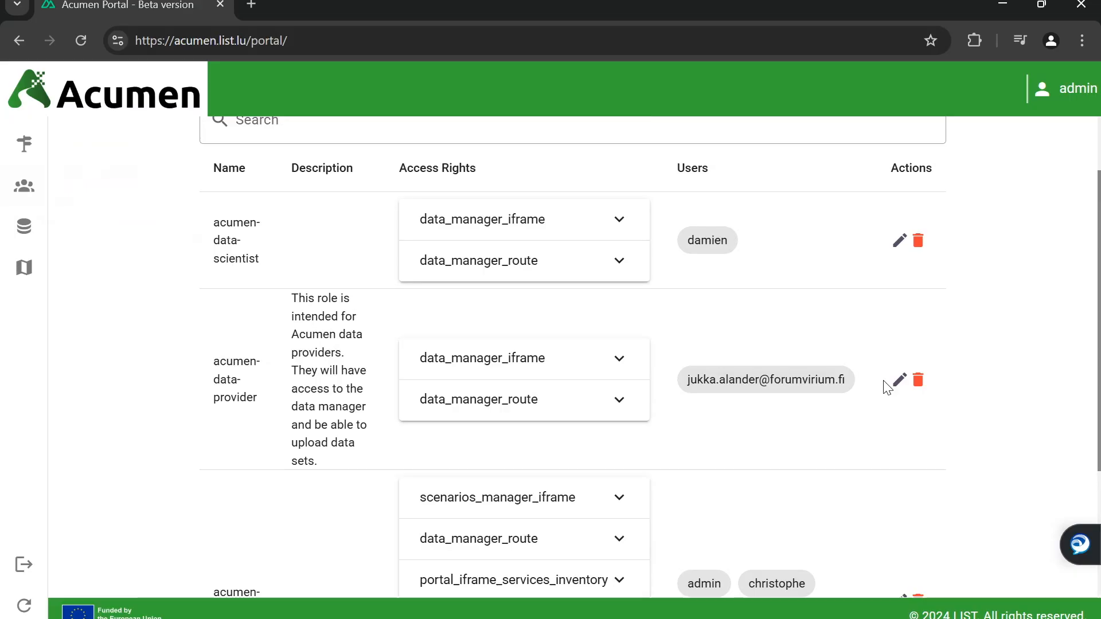
Edit the acumen-data-provider role and review its five data_manager_route rights
{"action": "left_click", "coordinate": [899, 390]}
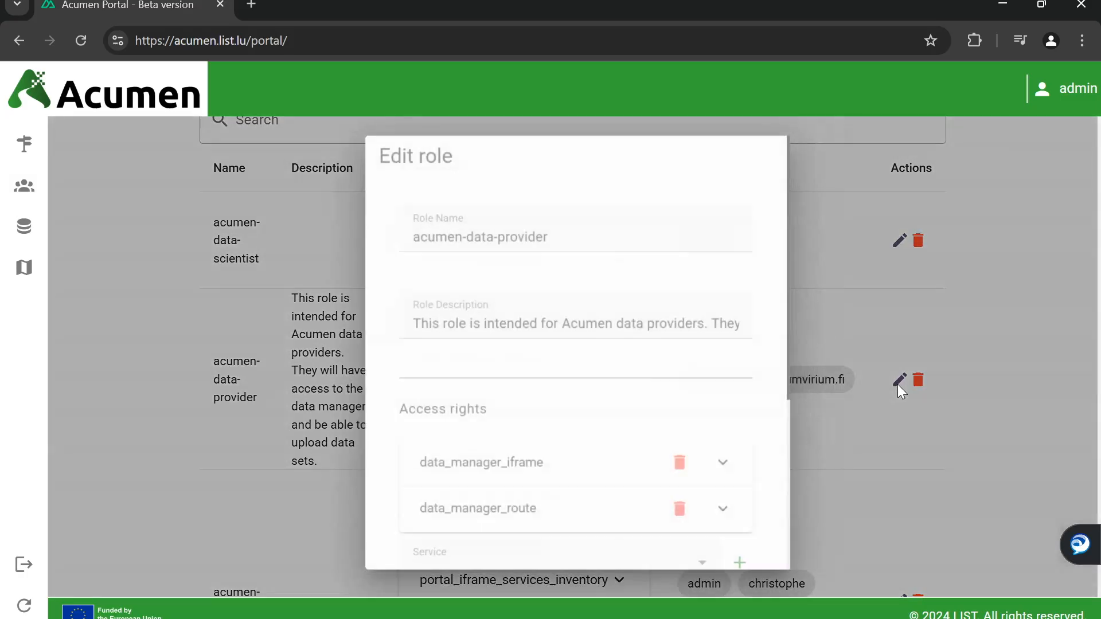
{"action": "scroll", "coordinate": [531, 329], "scroll_direction": "down", "scroll_amount": 3}
{"action": "left_click", "coordinate": [539, 341]}
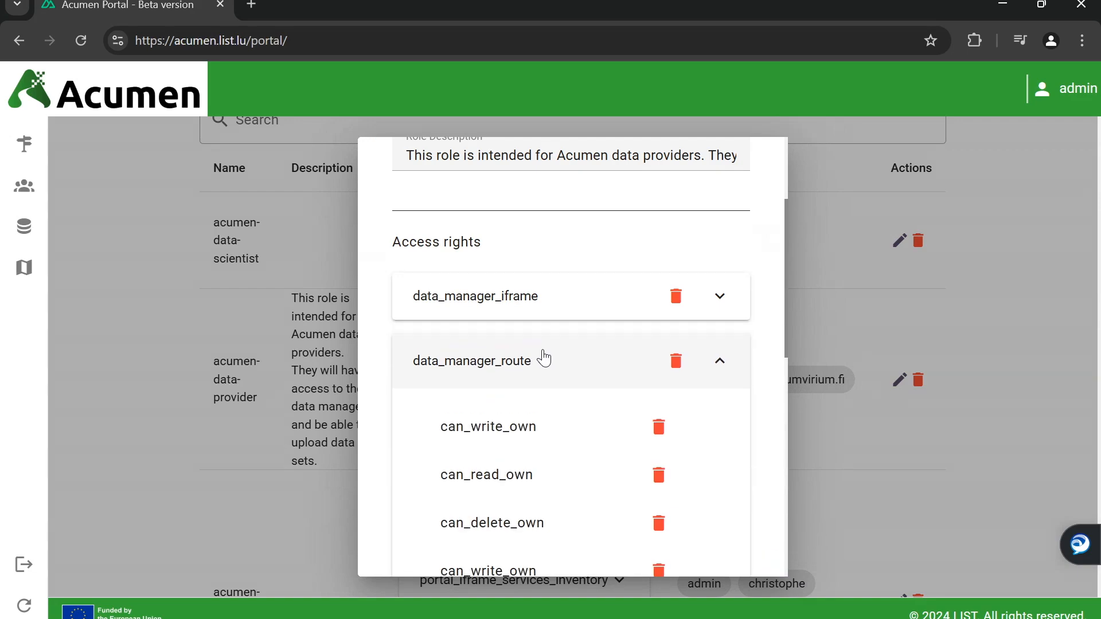
{"action": "scroll", "coordinate": [543, 361], "scroll_direction": "down", "scroll_amount": 2}
{"action": "left_click_drag", "start_coordinate": [439, 337], "coordinate": [556, 521]}
{"action": "left_click", "coordinate": [568, 518]}
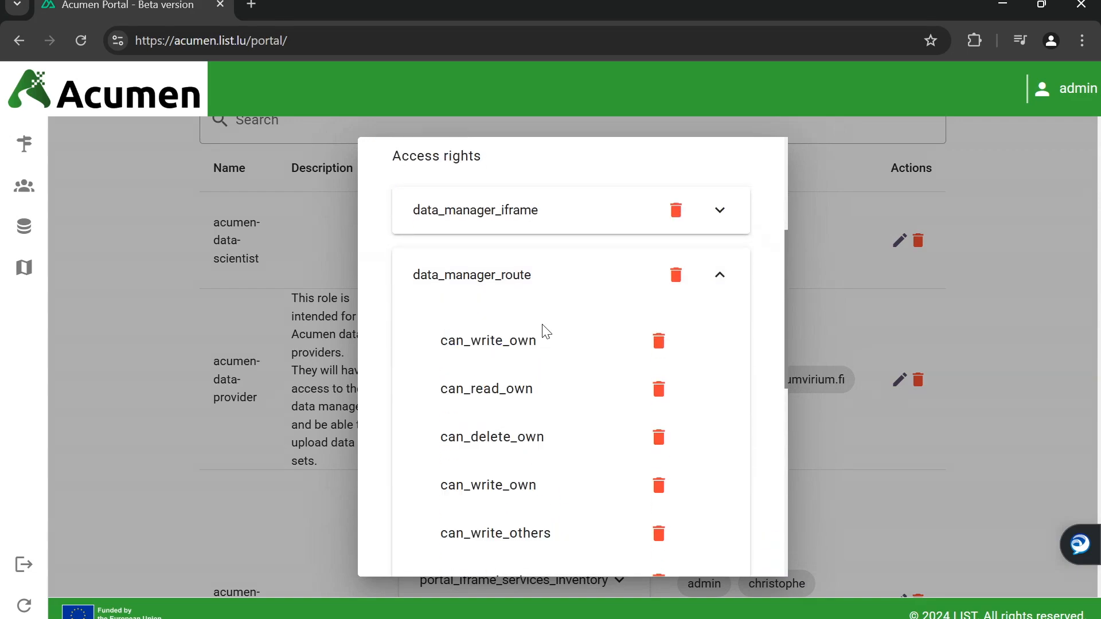
{"action": "left_click", "coordinate": [541, 287]}
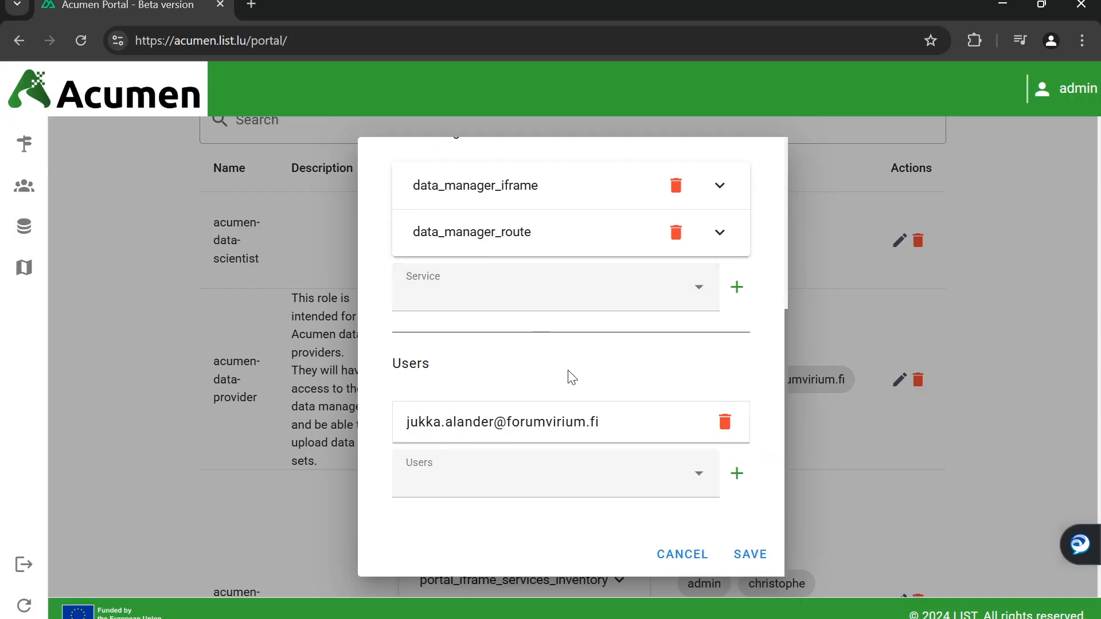
{"action": "left_click", "coordinate": [567, 296]}
{"action": "scroll", "coordinate": [553, 373], "scroll_direction": "down", "scroll_amount": 6}
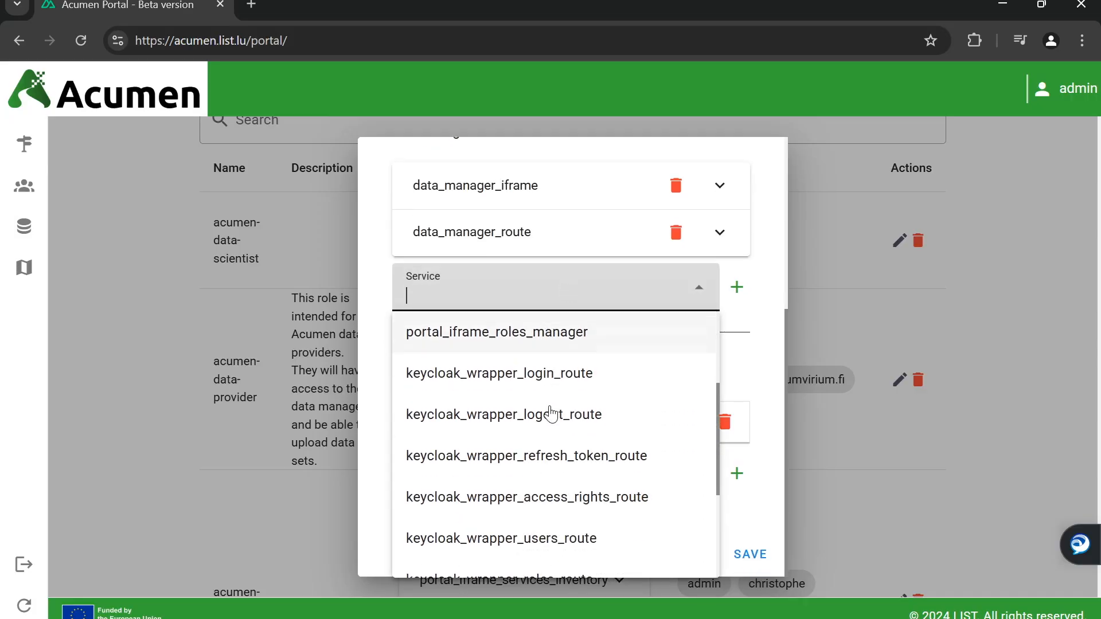
{"action": "left_click", "coordinate": [757, 522]}
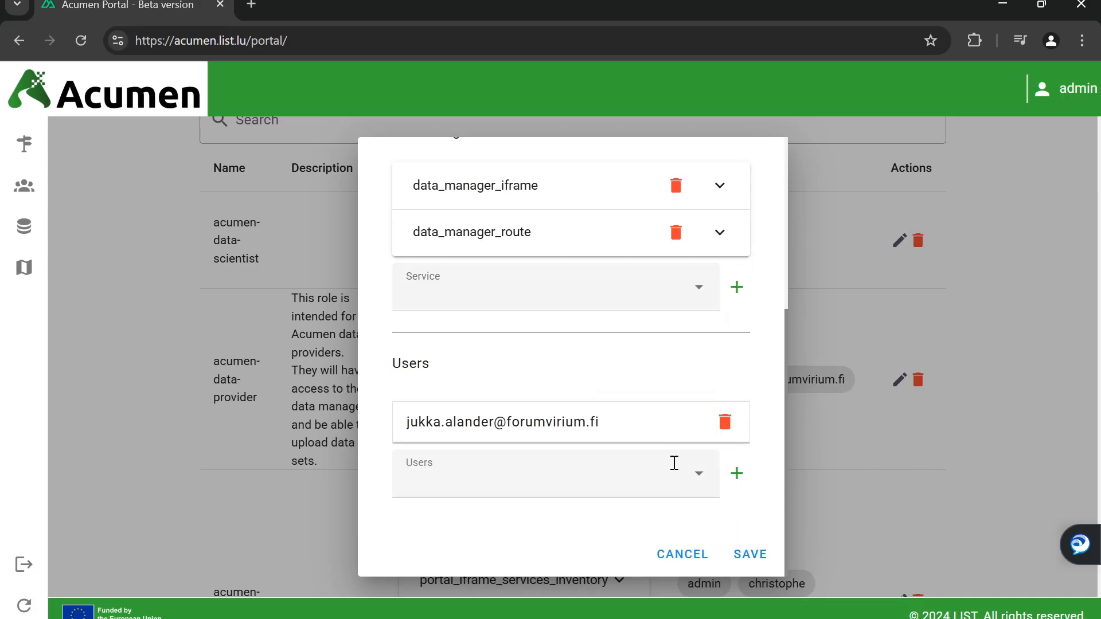
Add the new test user to the role's users and save it
{"action": "left_click", "coordinate": [528, 464]}
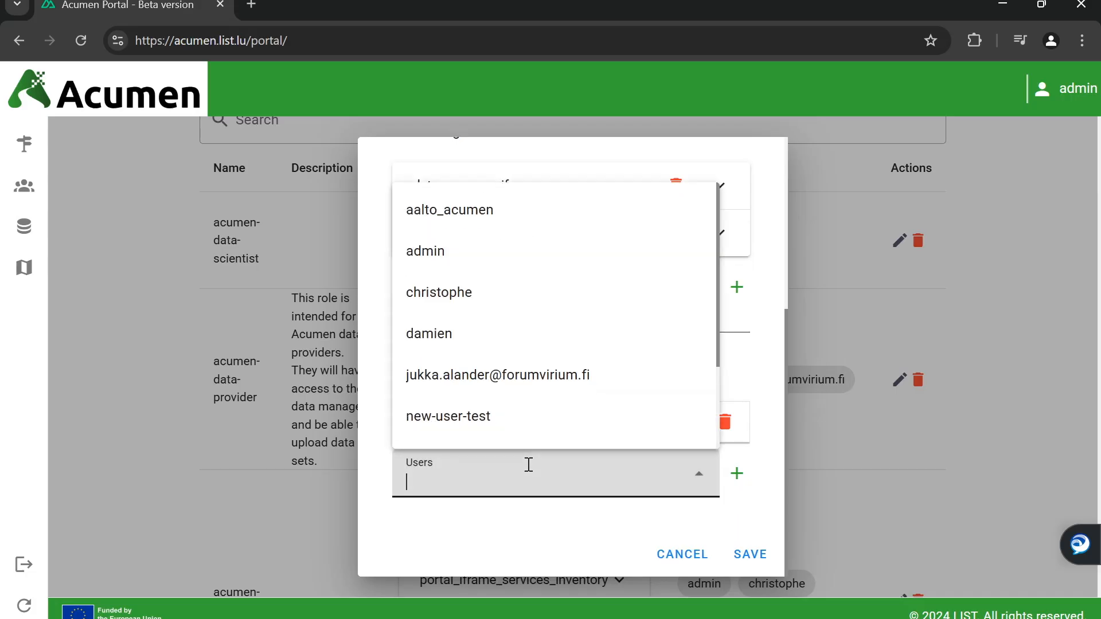
{"action": "left_click", "coordinate": [529, 420]}
{"action": "left_click", "coordinate": [737, 474]}
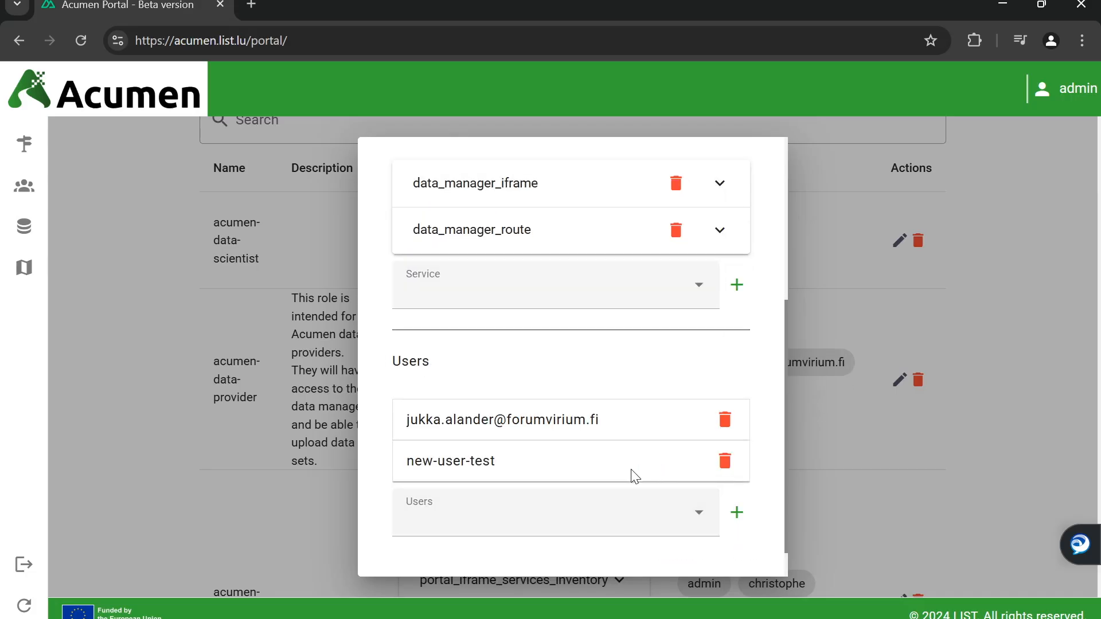
{"action": "scroll", "coordinate": [635, 476], "scroll_direction": "down", "scroll_amount": 1}
{"action": "left_click", "coordinate": [746, 554]}
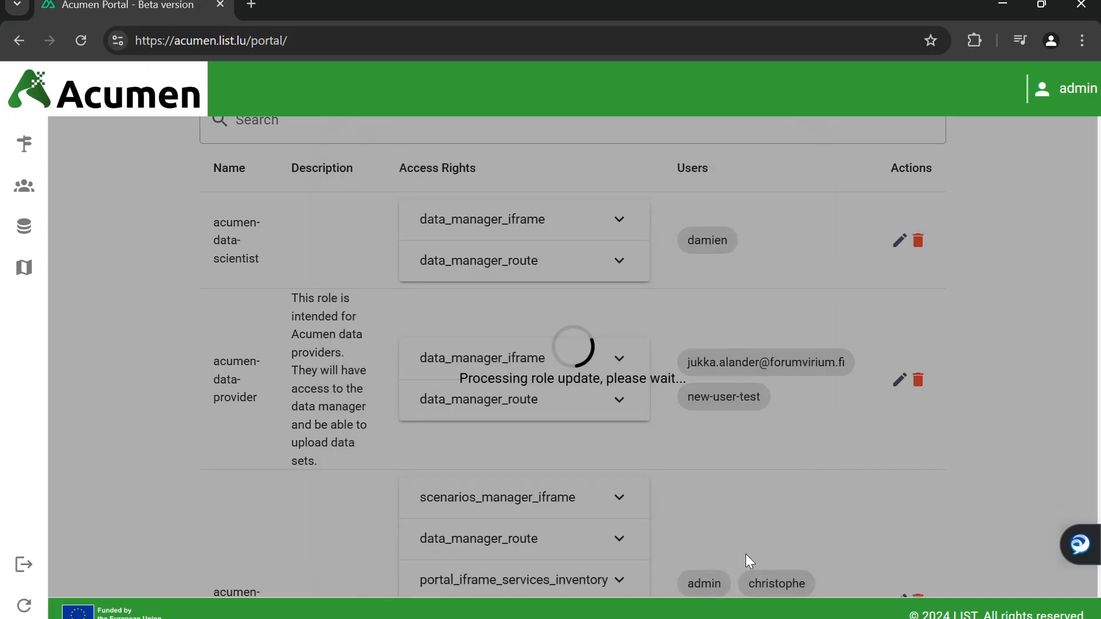
{"action": "scroll", "coordinate": [424, 457], "scroll_direction": "down", "scroll_amount": 3}
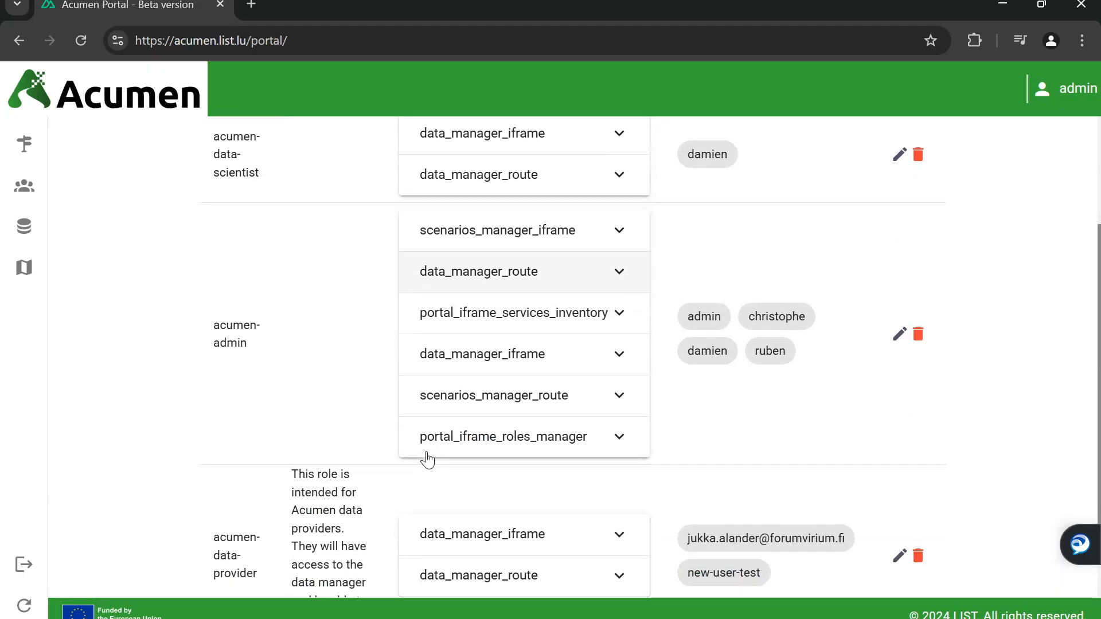
{"action": "scroll", "coordinate": [427, 459], "scroll_direction": "down", "scroll_amount": 1}
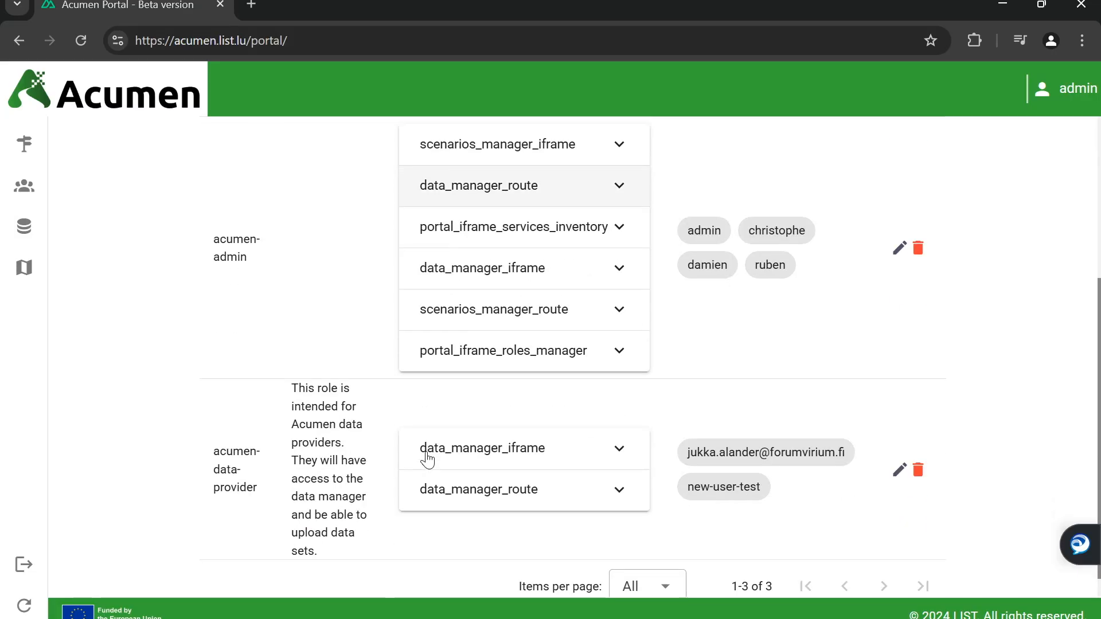
{"action": "left_click", "coordinate": [689, 494]}
{"action": "left_click", "coordinate": [750, 497]}
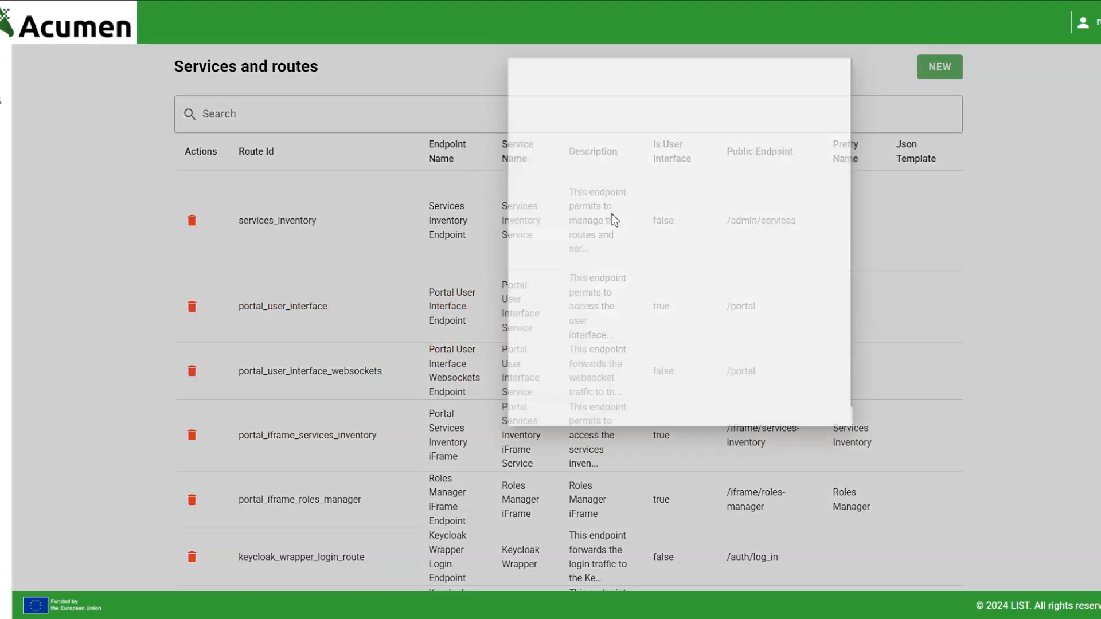
Start a new httpbin_test route, filling in its ID, endpoint, service name and description
{"action": "left_click", "coordinate": [940, 69]}
{"action": "left_click", "coordinate": [443, 140]}
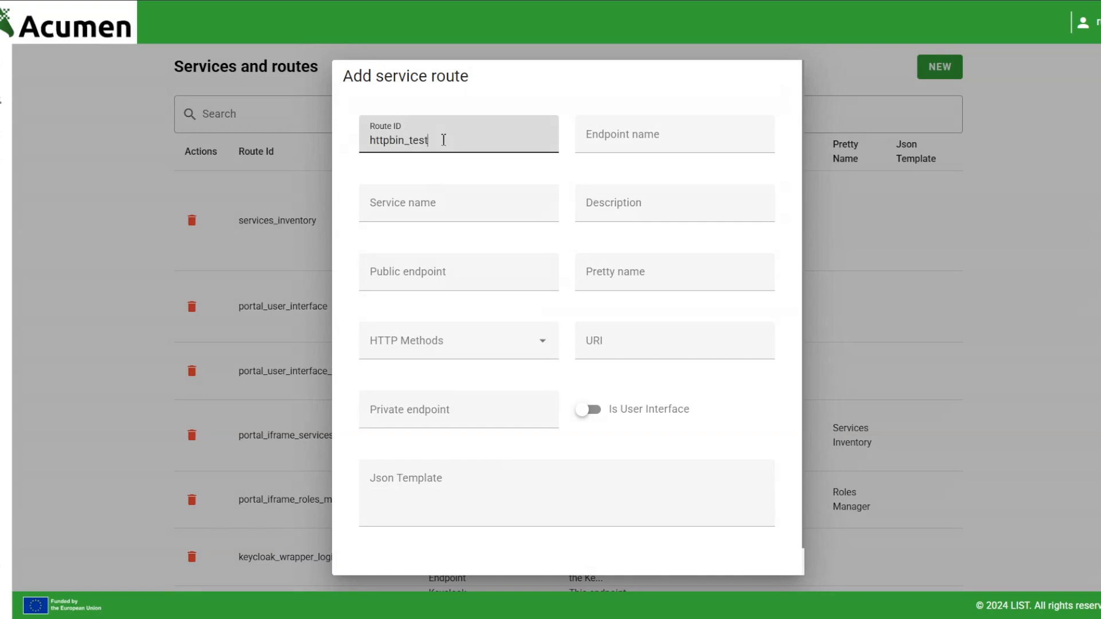
{"action": "left_click", "coordinate": [615, 139]}
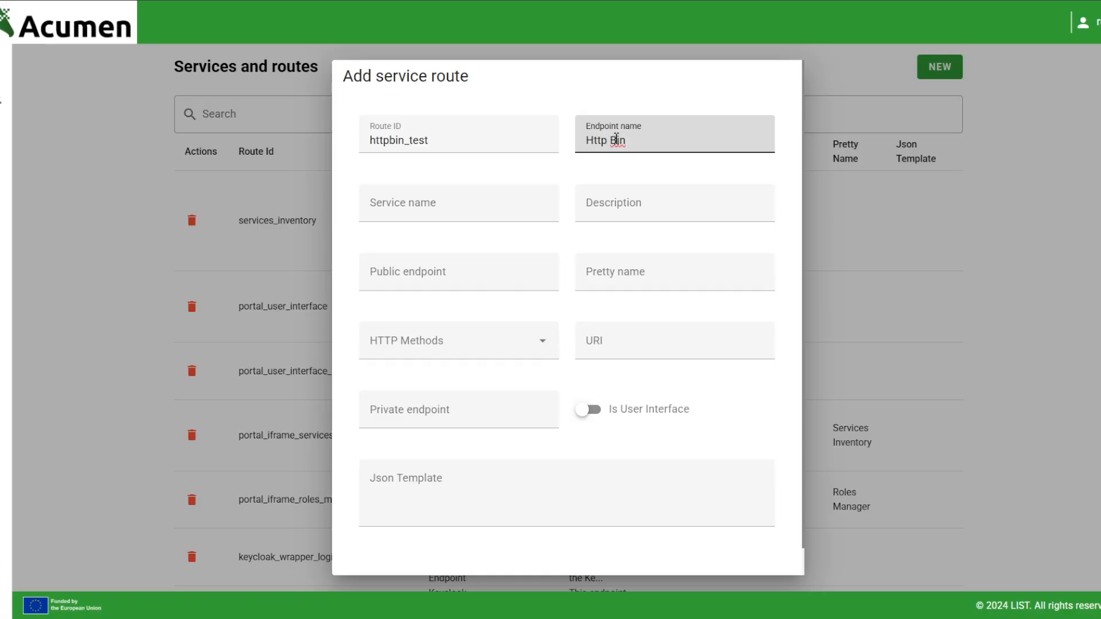
{"action": "left_click", "coordinate": [468, 198]}
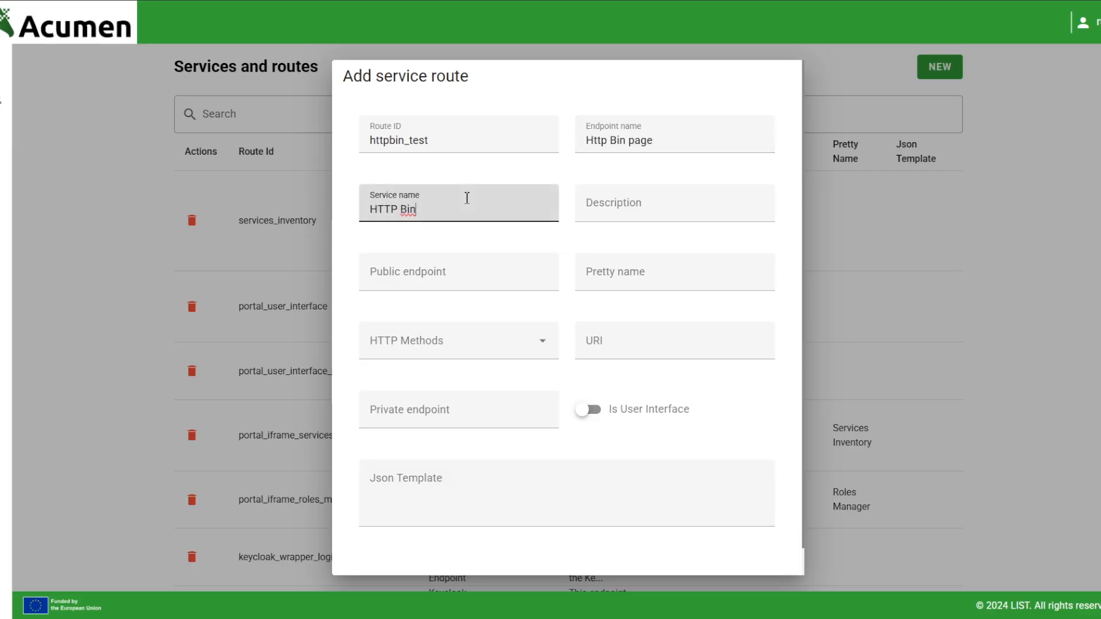
{"action": "left_click", "coordinate": [642, 201]}
{"action": "type", "text": "afasdfasdfadsf"}
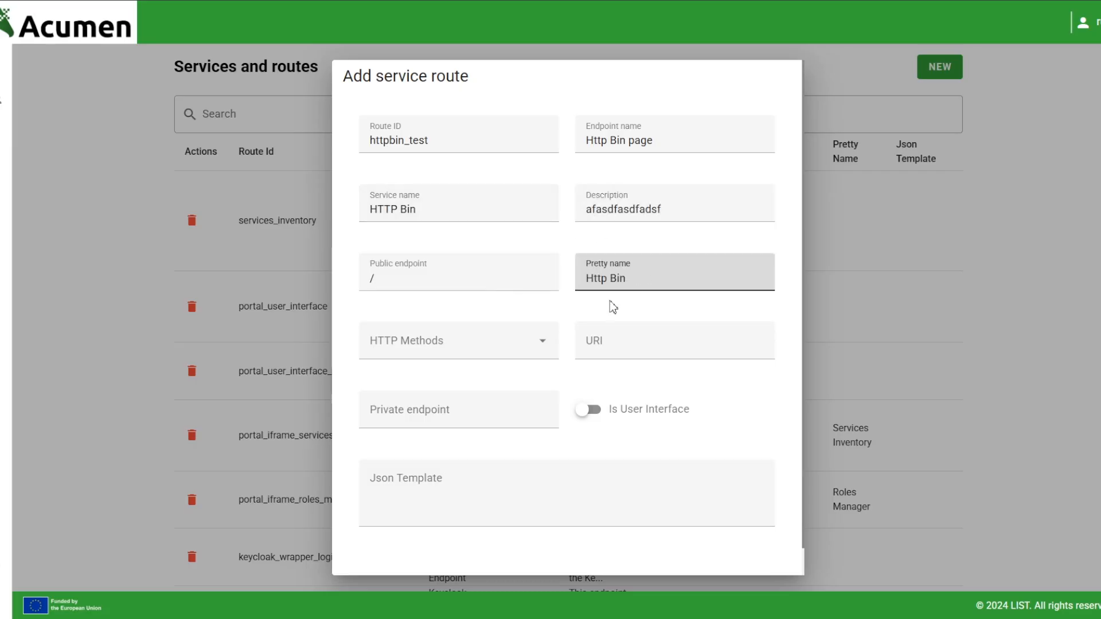
{"action": "left_click", "coordinate": [464, 350]}
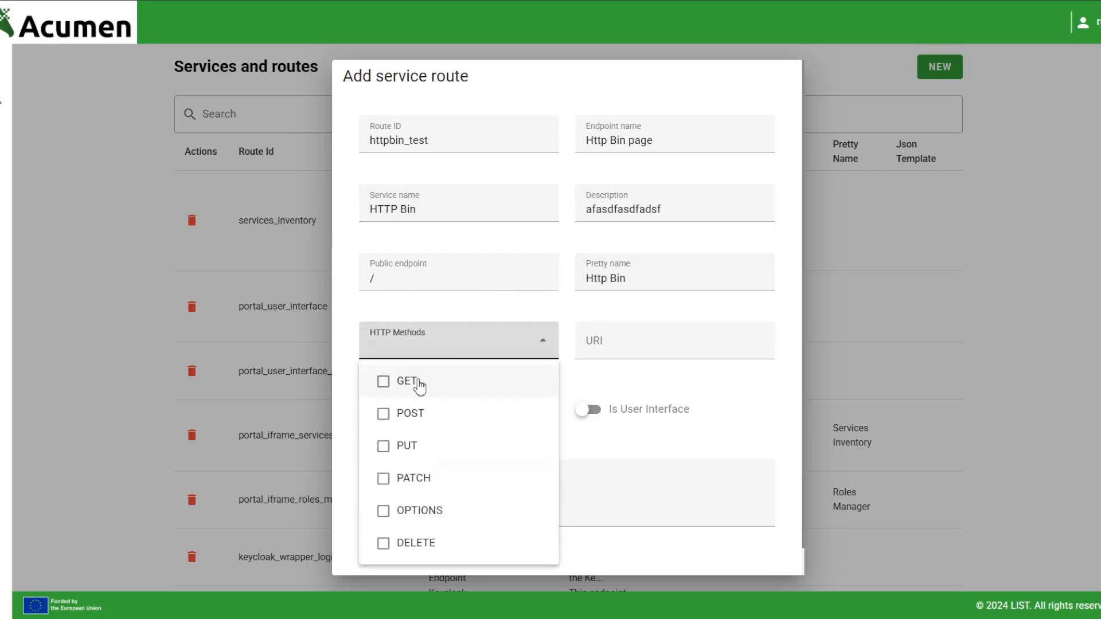
{"action": "left_click", "coordinate": [418, 383]}
{"action": "left_click", "coordinate": [427, 510]}
{"action": "left_click", "coordinate": [654, 334]}
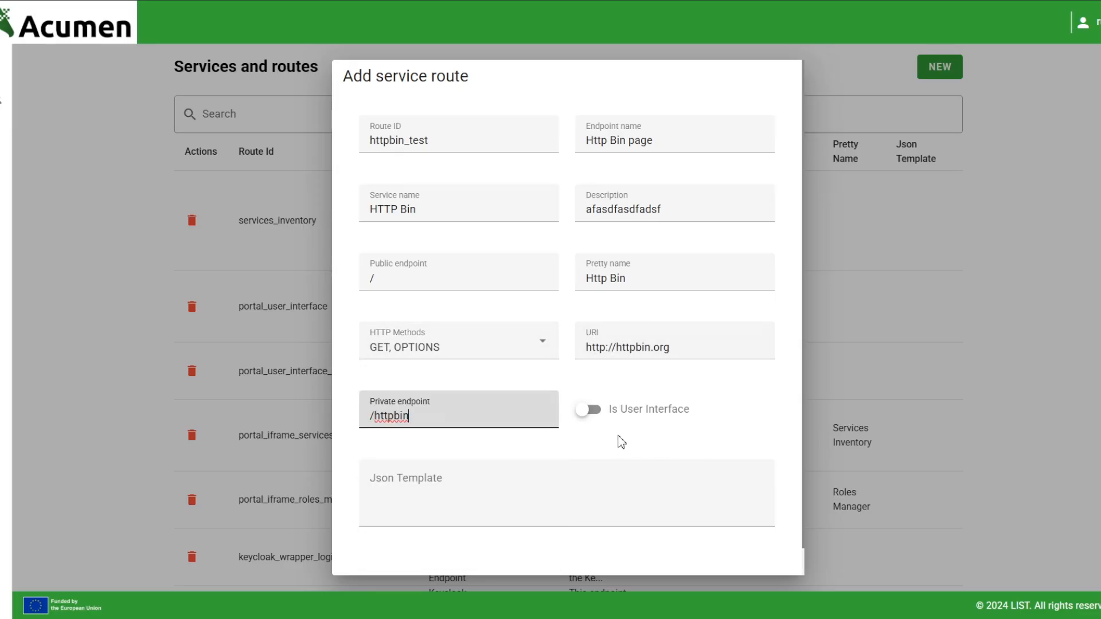
{"action": "left_click", "coordinate": [598, 416]}
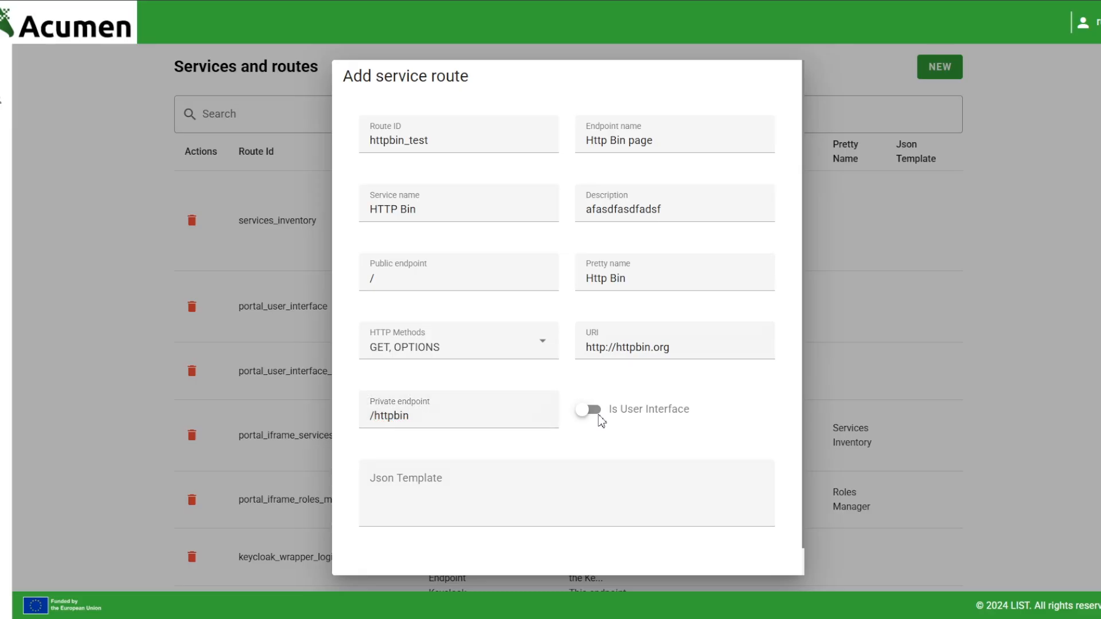
{"action": "left_click", "coordinate": [598, 416]}
Set public endpoint /iframe/httpbin, private endpoint /, JSON template {}, and save the route
{"action": "scroll", "coordinate": [575, 418], "scroll_direction": "down", "scroll_amount": 1}
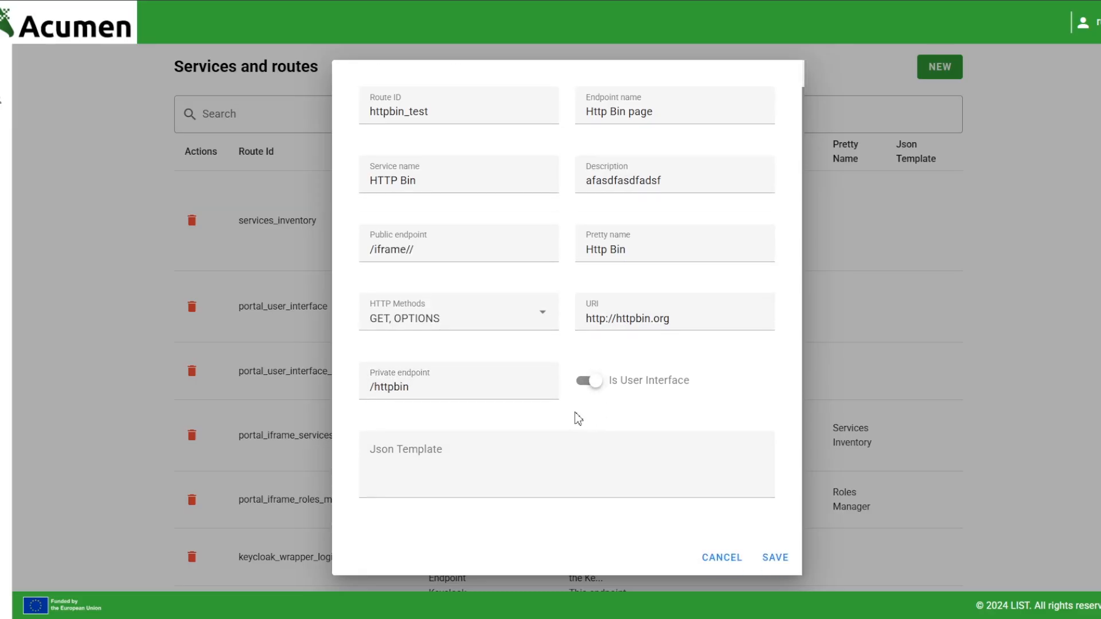
{"action": "left_click", "coordinate": [475, 259]}
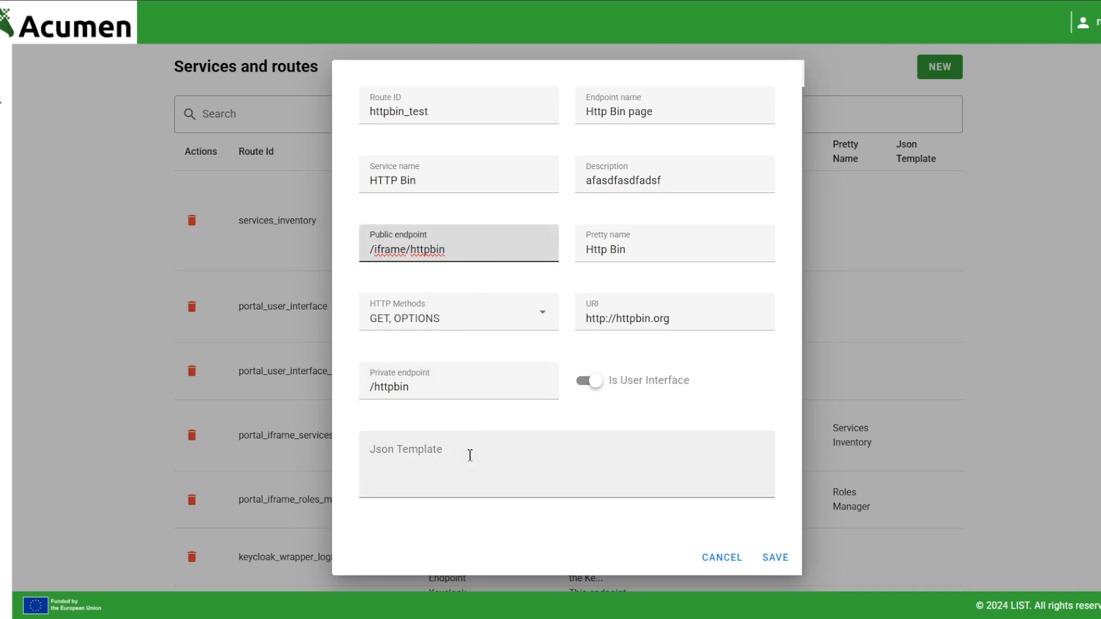
{"action": "triple_click", "coordinate": [410, 387]}
{"action": "type", "text": "/"}
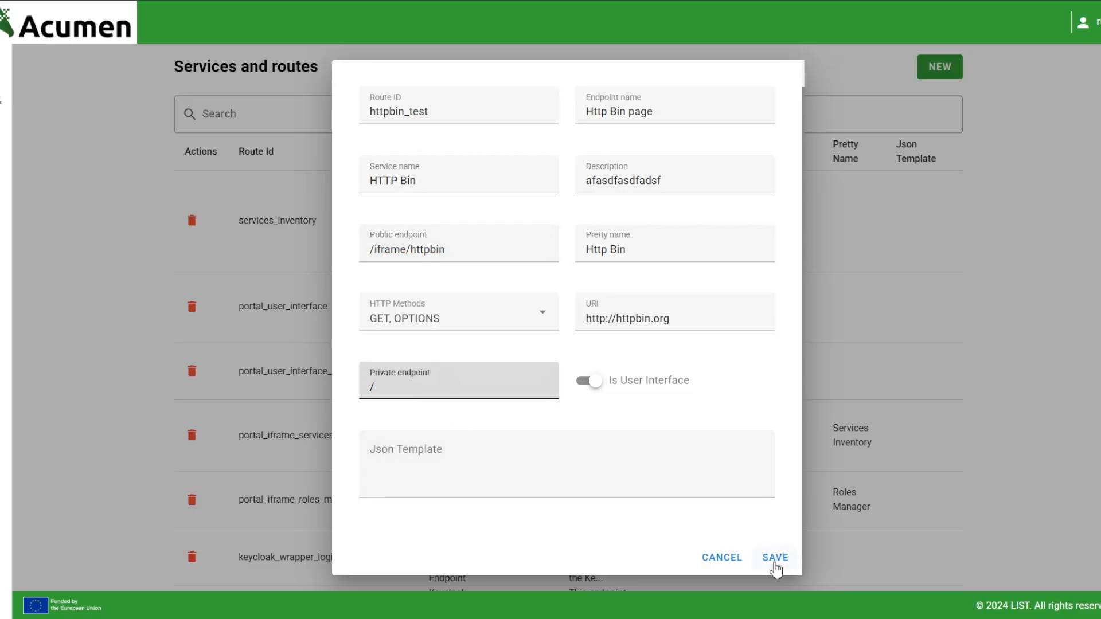
{"action": "left_click", "coordinate": [710, 467]}
{"action": "type", "text": "{}"}
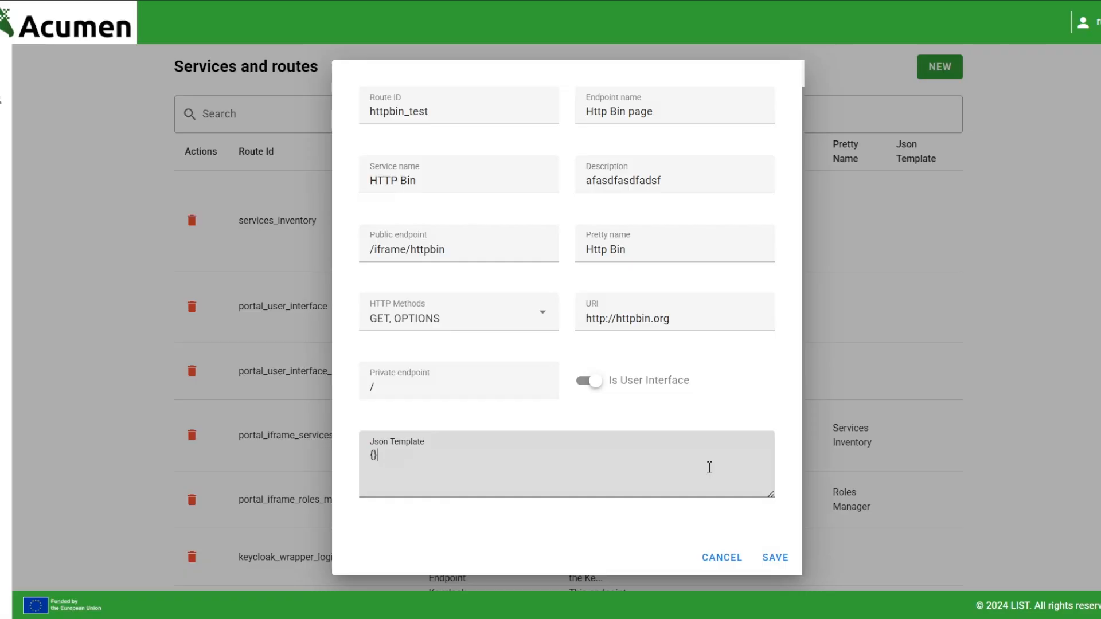
{"action": "left_click", "coordinate": [774, 557]}
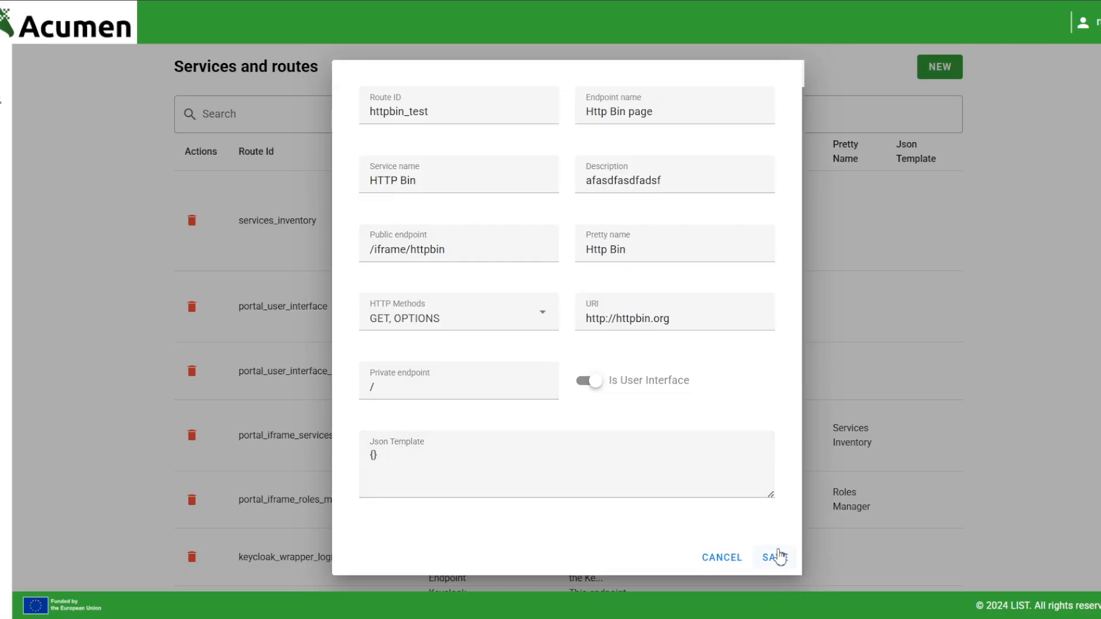
{"action": "scroll", "coordinate": [540, 460], "scroll_direction": "down", "scroll_amount": 10}
{"action": "left_click_drag", "start_coordinate": [216, 535], "coordinate": [889, 524]}
{"action": "left_click", "coordinate": [133, 220]}
Edit the acumen-data-provider role and add the httpbin_test service to it
{"action": "left_click", "coordinate": [57, 95]}
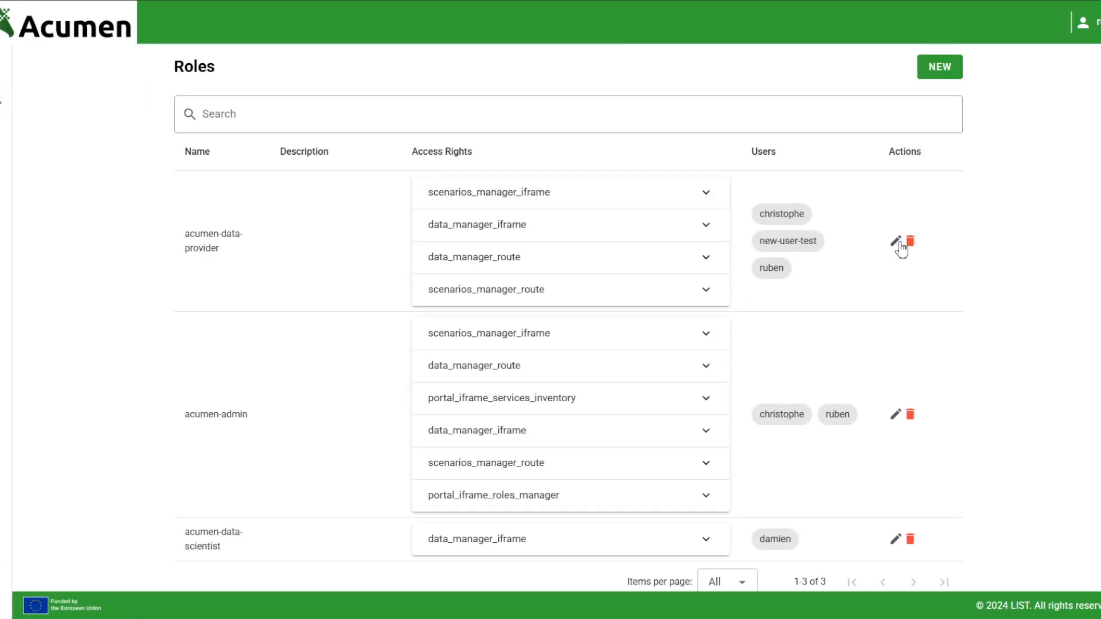
{"action": "left_click", "coordinate": [895, 242]}
{"action": "scroll", "coordinate": [522, 333], "scroll_direction": "down", "scroll_amount": 3}
{"action": "left_click", "coordinate": [517, 287]}
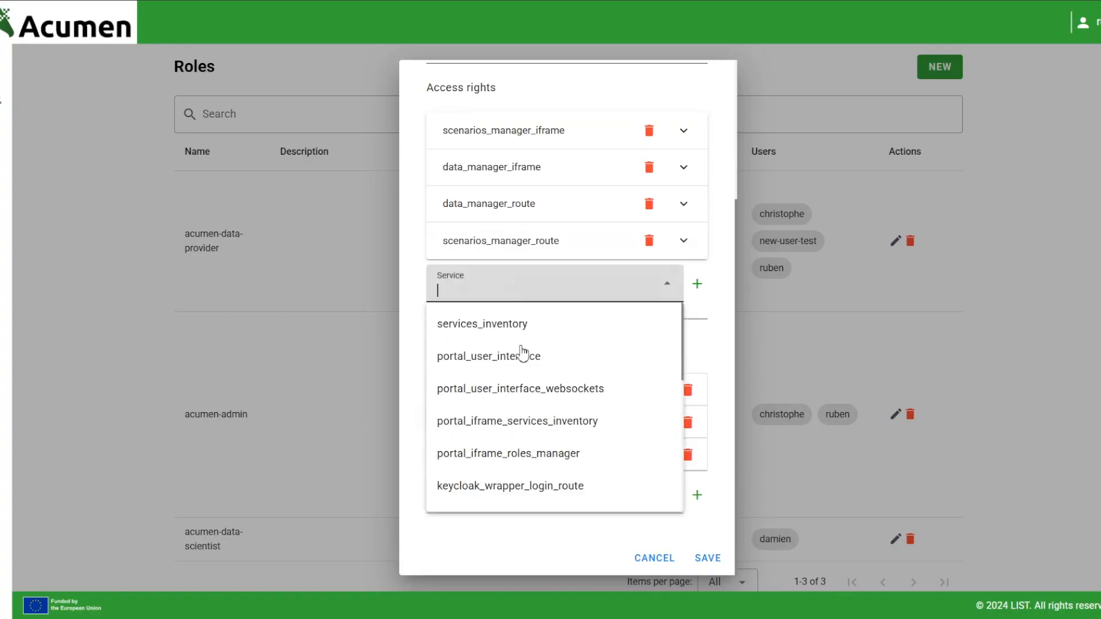
{"action": "scroll", "coordinate": [527, 373], "scroll_direction": "down", "scroll_amount": 3}
{"action": "left_click", "coordinate": [496, 492]}
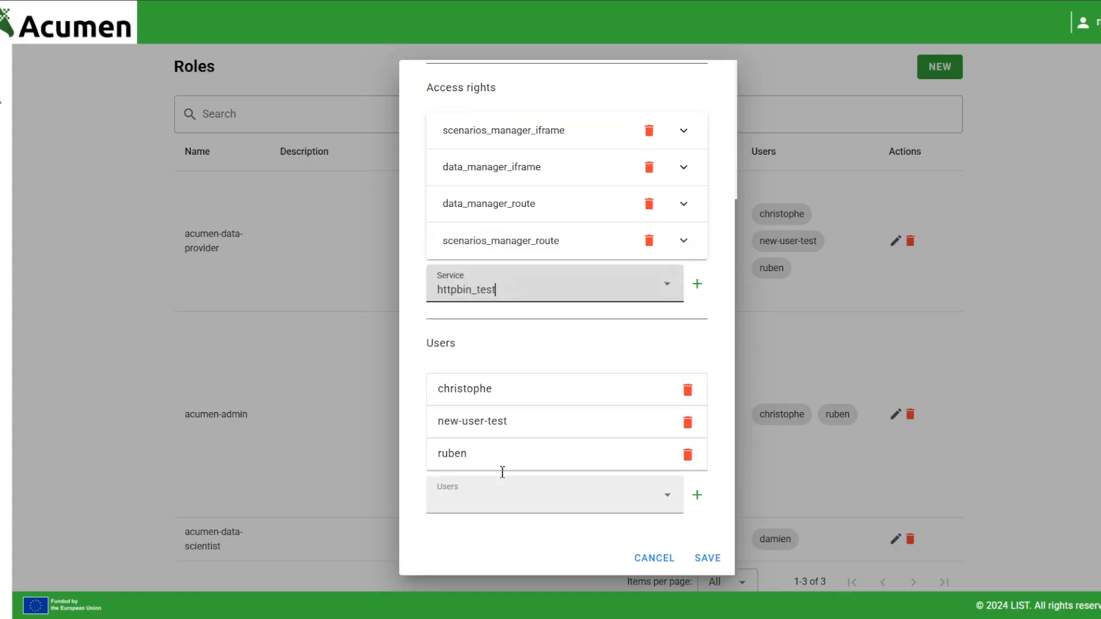
{"action": "left_click", "coordinate": [697, 284]}
Grant the can_use_ui right under httpbin_test and save the role
{"action": "left_click", "coordinate": [526, 282]}
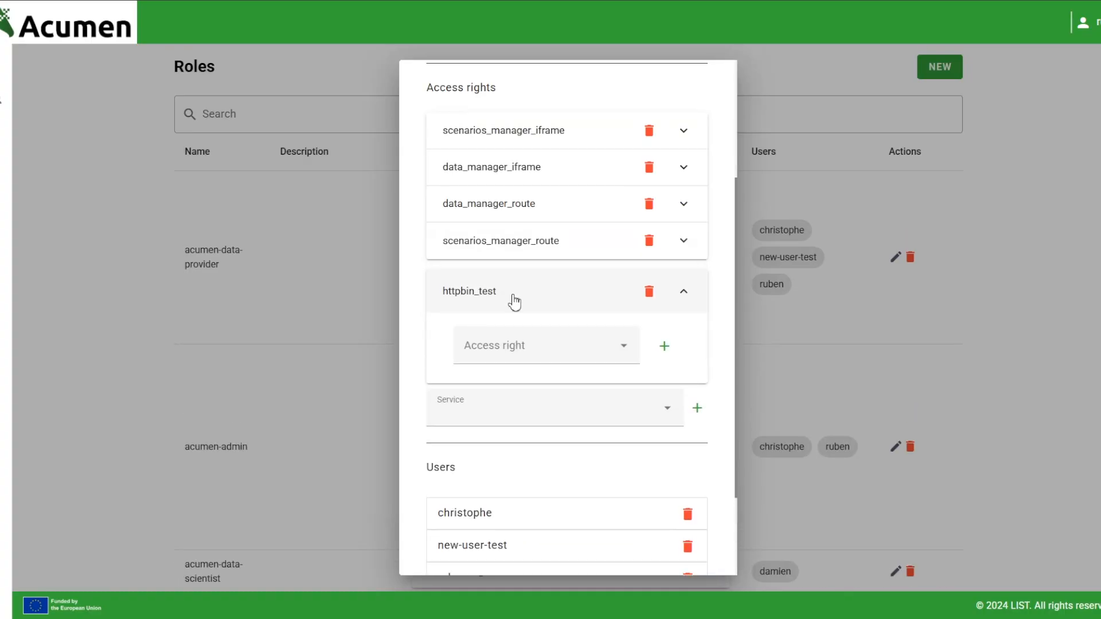
{"action": "left_click", "coordinate": [505, 340]}
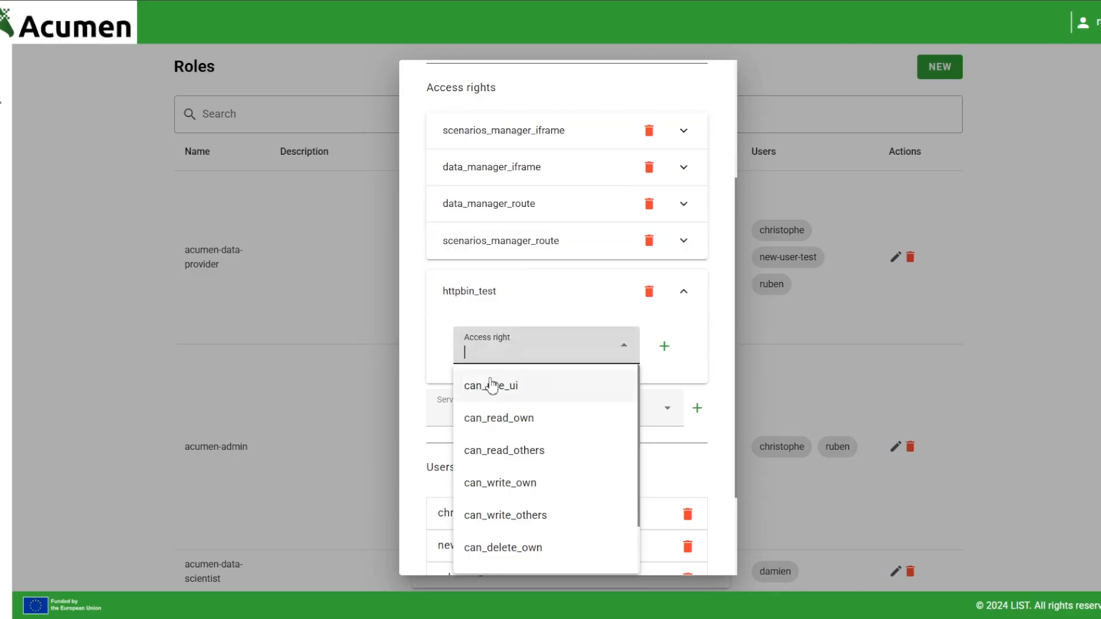
{"action": "left_click", "coordinate": [519, 385]}
{"action": "left_click", "coordinate": [663, 348]}
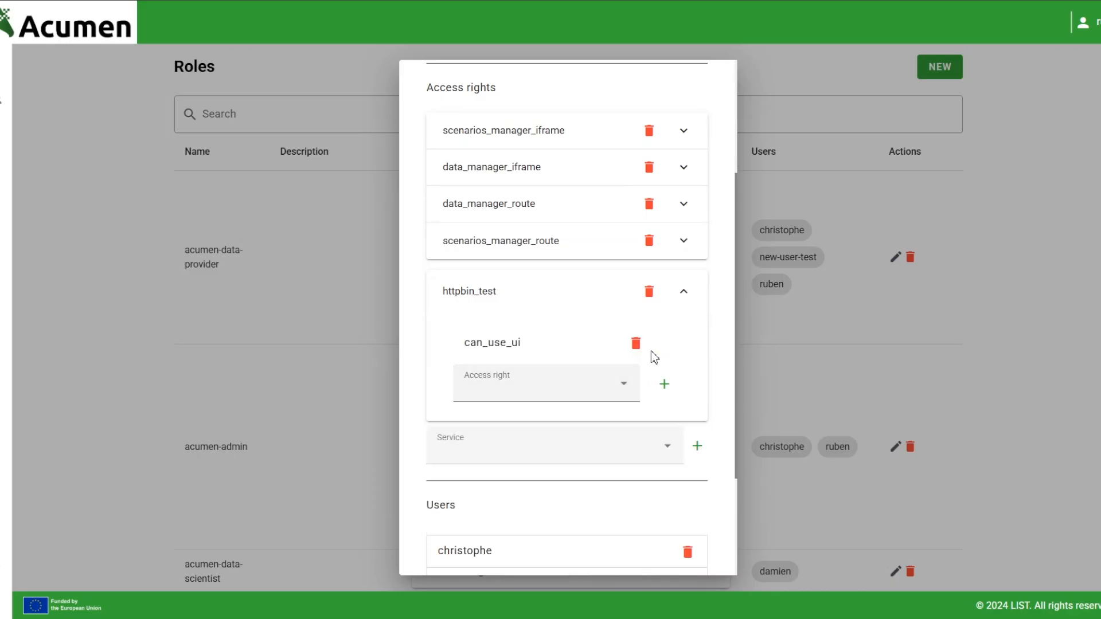
{"action": "left_click_drag", "start_coordinate": [533, 349], "coordinate": [449, 305]}
{"action": "left_click", "coordinate": [449, 364]}
{"action": "scroll", "coordinate": [564, 380], "scroll_direction": "down", "scroll_amount": 3}
{"action": "left_click", "coordinate": [698, 559]}
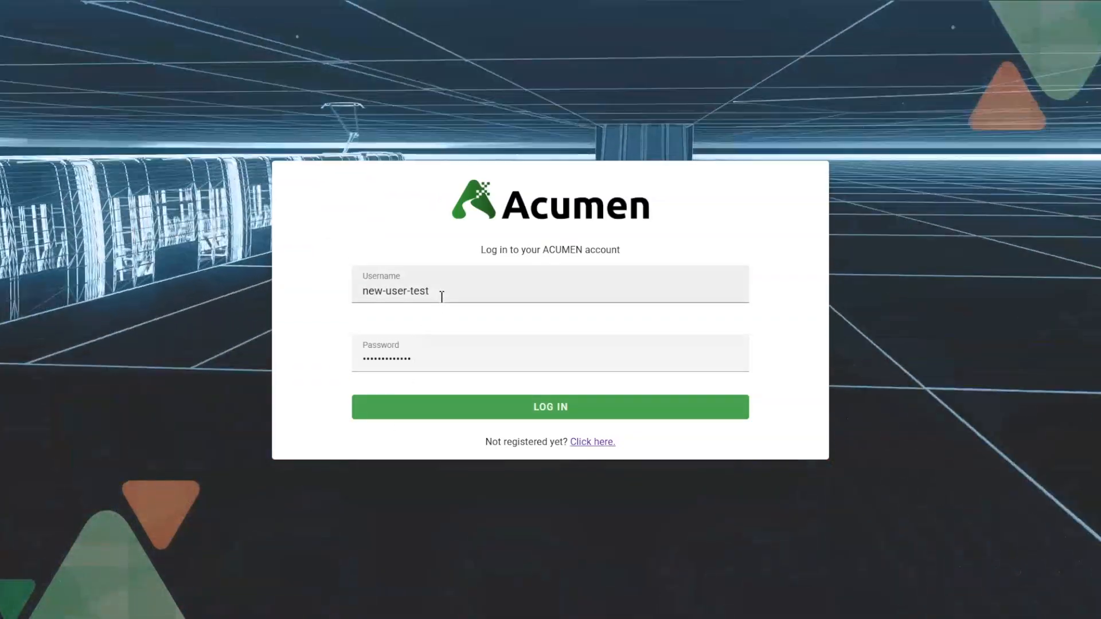
Log in as the test user and view the embedded httpbin.org page under Http Bin
{"action": "triple_click", "coordinate": [437, 290]}
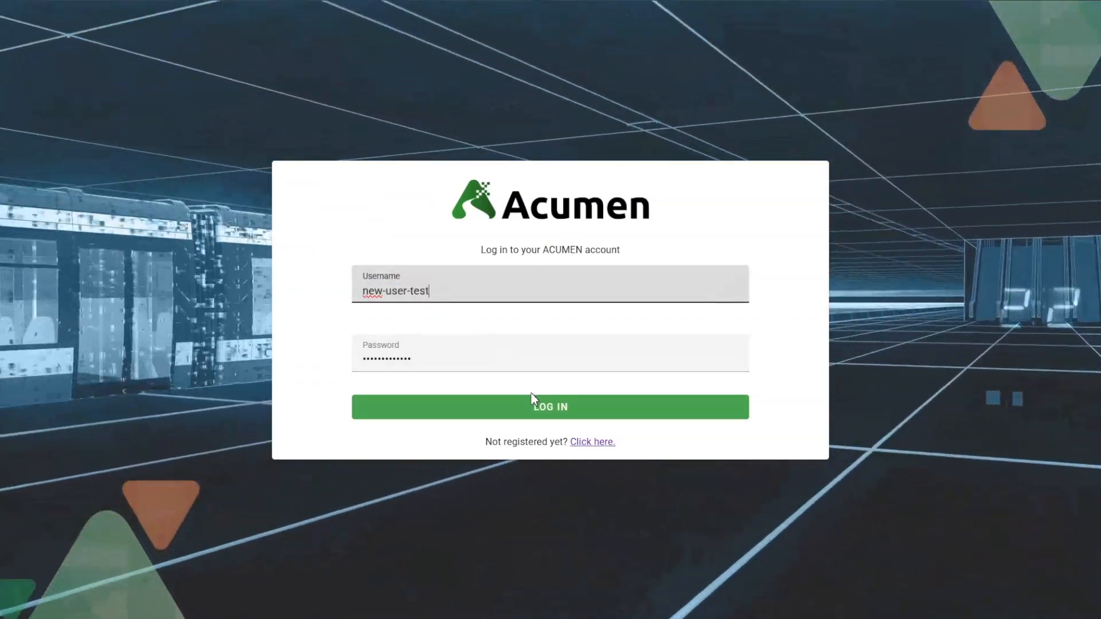
{"action": "left_click", "coordinate": [532, 400]}
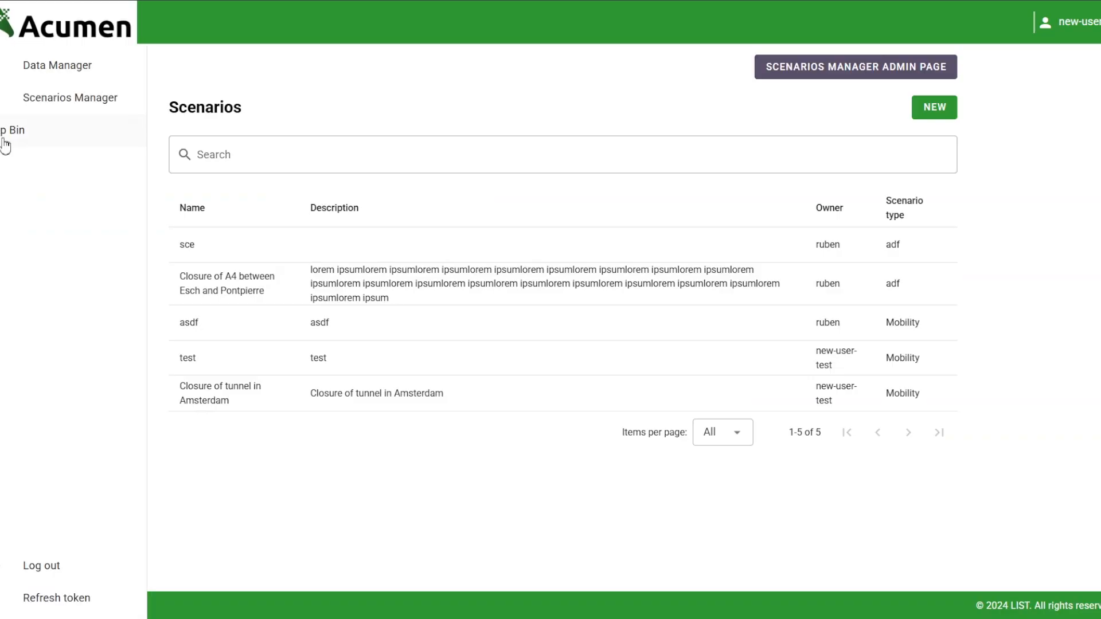
{"action": "left_click", "coordinate": [25, 147]}
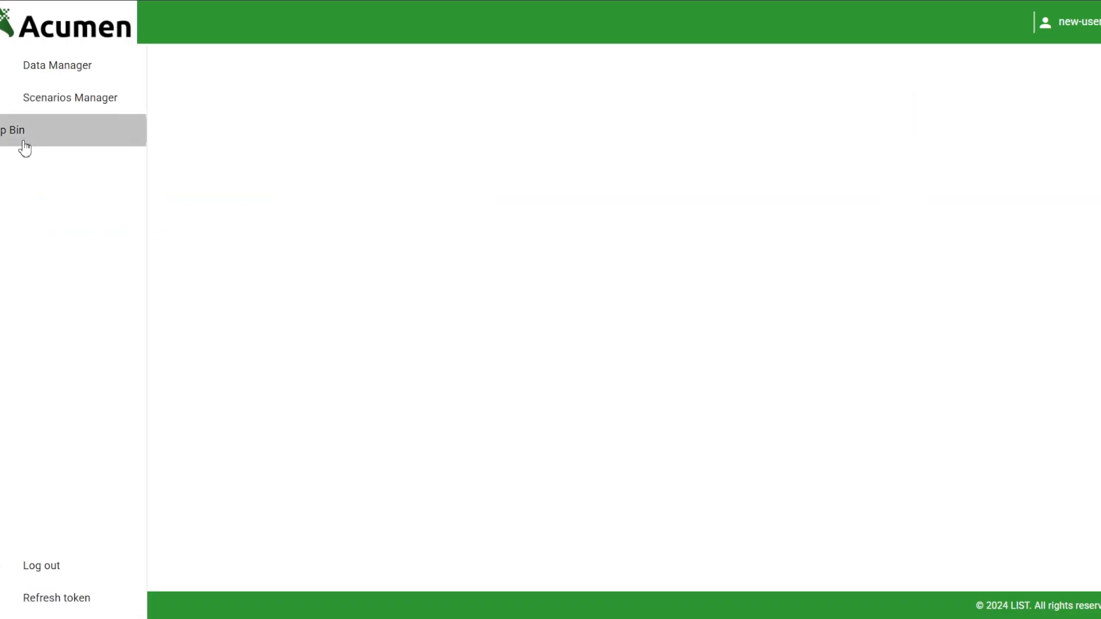
{"action": "left_click_drag", "start_coordinate": [315, 312], "coordinate": [12, 62]}
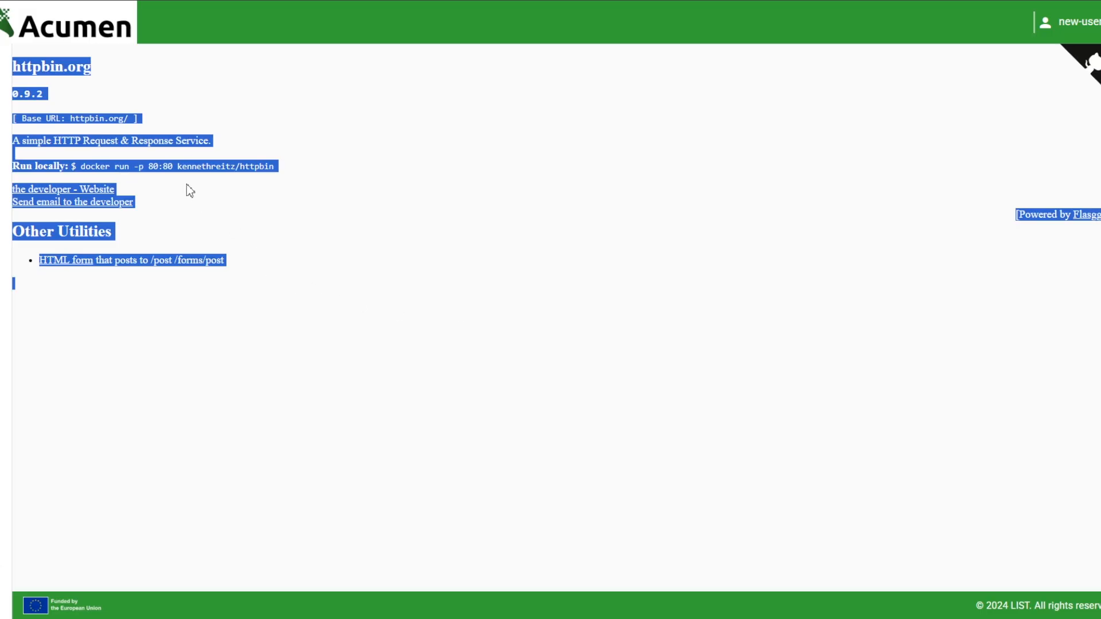
{"action": "left_click", "coordinate": [160, 164]}
{"action": "mouse_move", "coordinate": [9, 140]}
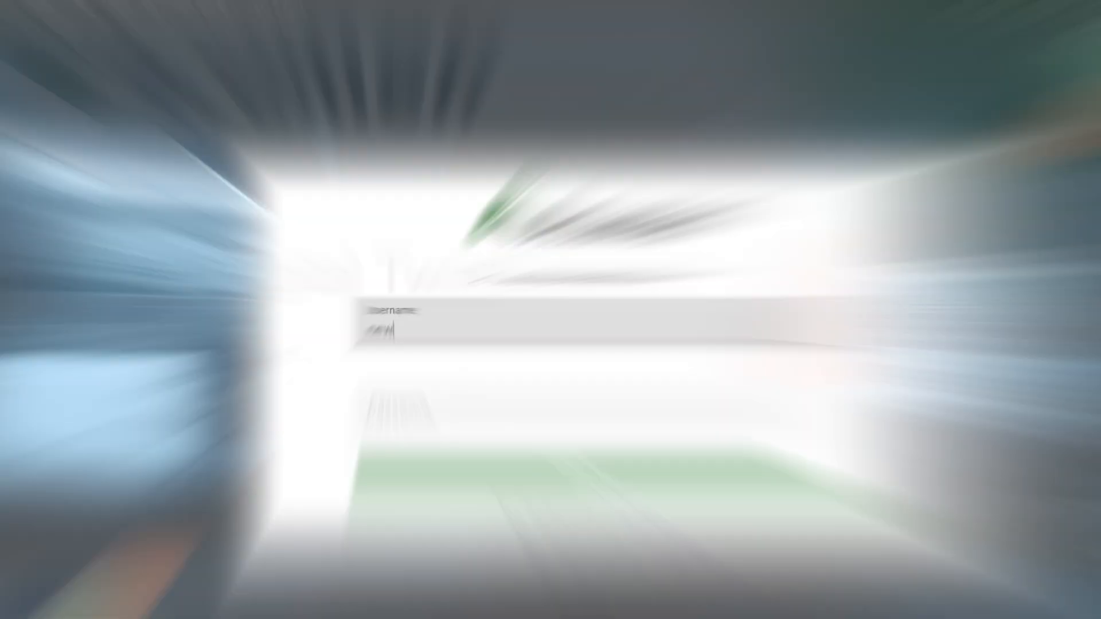
Complete the test user's username, enter the password, and log in to the Data Sets list
{"action": "type", "text": "est"}
{"action": "key", "text": "Tab"}
{"action": "type", "text": "•••••••••"}
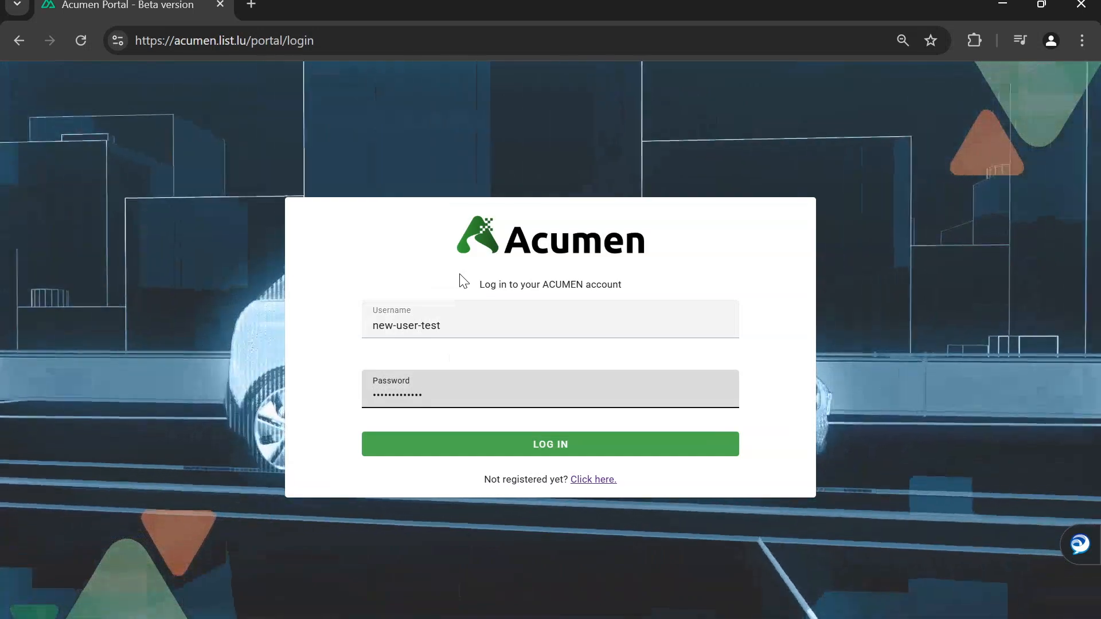
{"action": "left_click", "coordinate": [530, 447]}
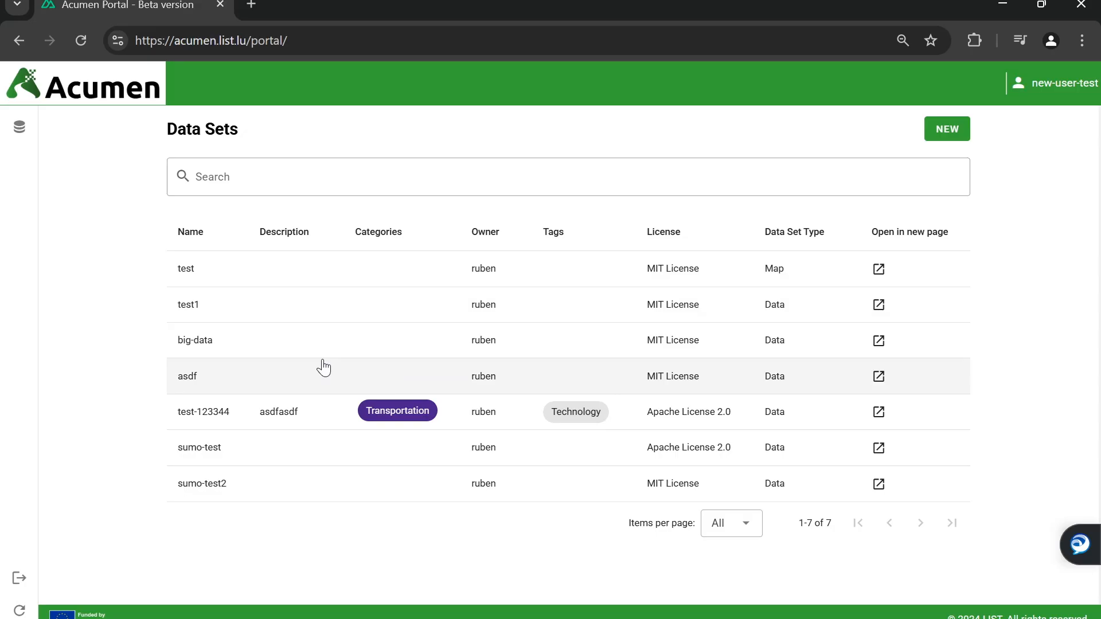
{"action": "left_click", "coordinate": [259, 188]}
{"action": "type", "text": "big-data"}
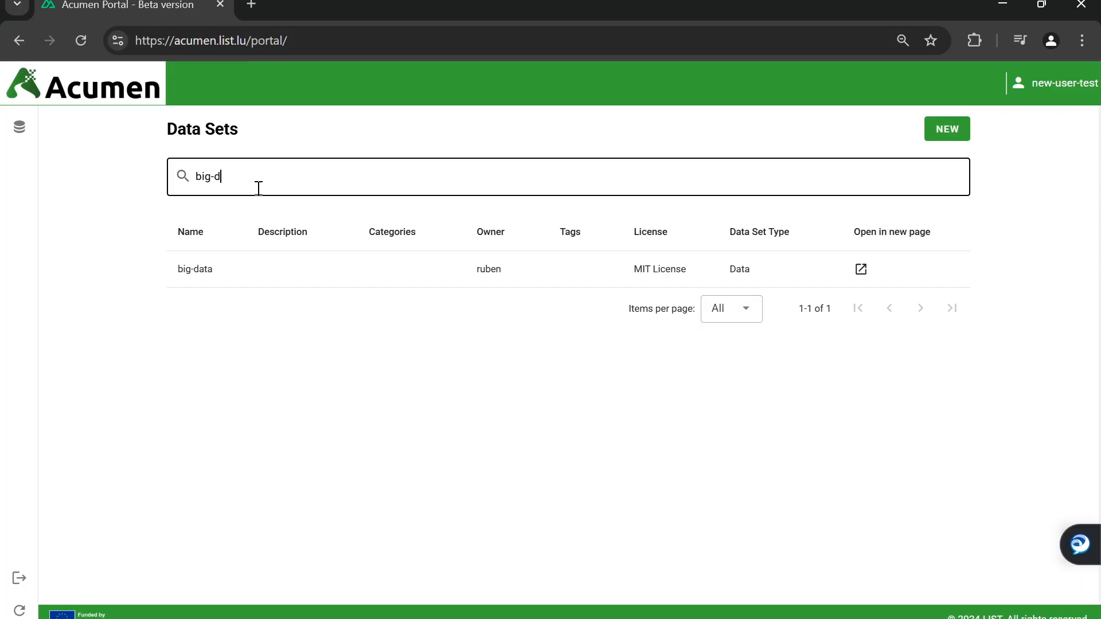
{"action": "key", "text": "BackSpace"}
{"action": "key", "text": "BackSpace"}
{"action": "key", "text": "BackSpace"}
{"action": "key", "text": "BackSpace"}
{"action": "key", "text": "BackSpace"}
{"action": "key", "text": "BackSpace"}
{"action": "type", "text": "test"}
{"action": "key", "text": "BackSpace"}
{"action": "key", "text": "BackSpace"}
{"action": "key", "text": "BackSpace"}
{"action": "type", "text": "sum"}
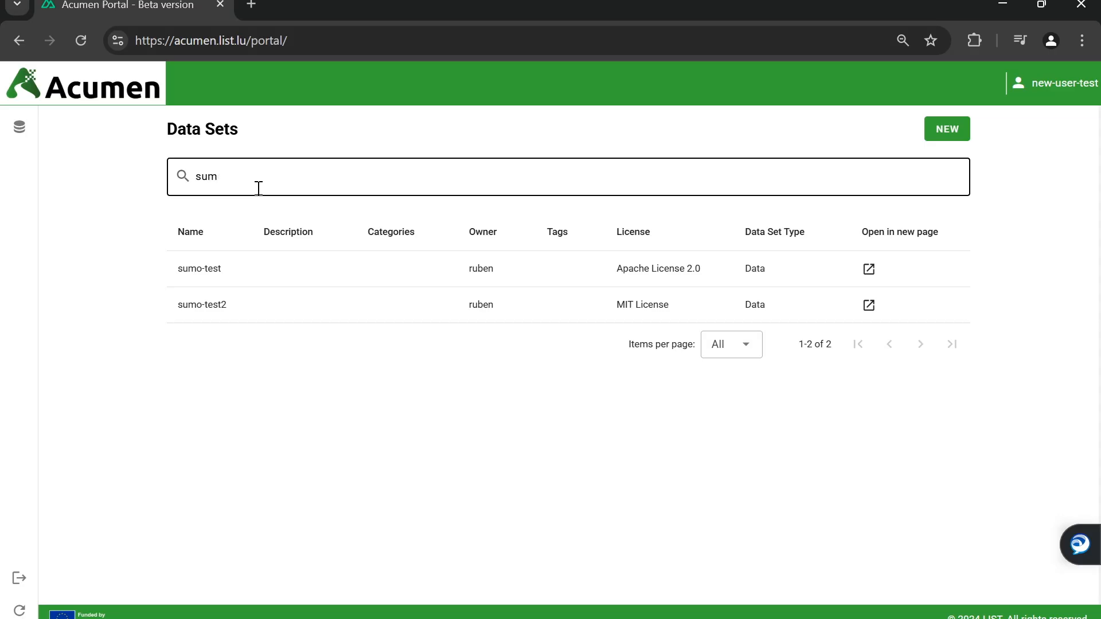
{"action": "key", "text": "BackSpace"}
{"action": "key", "text": "BackSpace"}
{"action": "key", "text": "BackSpace"}
{"action": "left_click", "coordinate": [135, 290]}
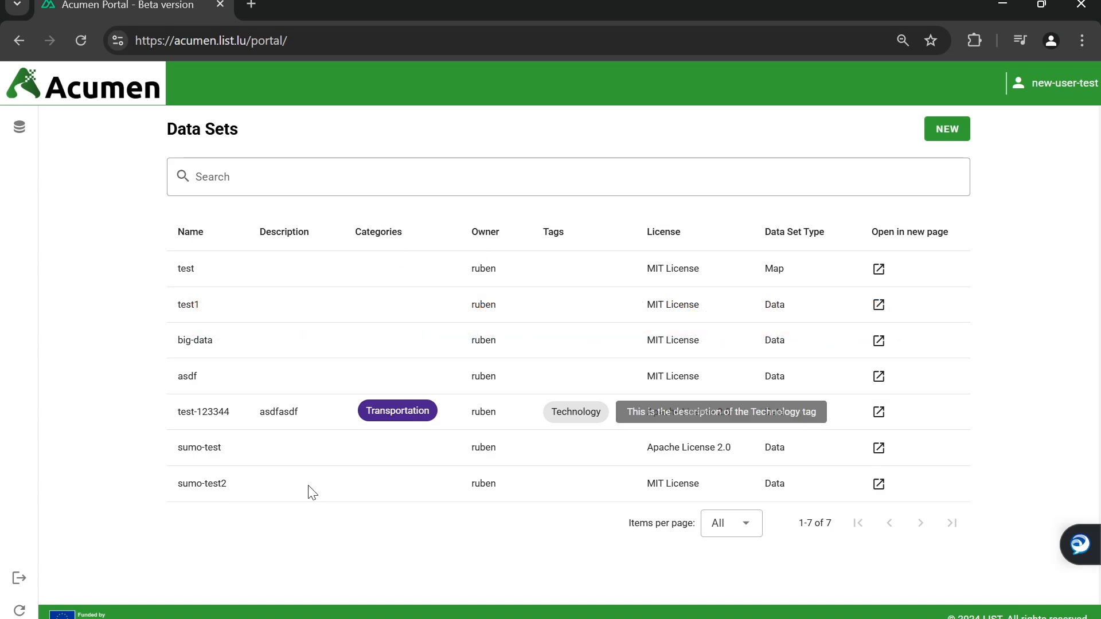
{"action": "left_click", "coordinate": [879, 271]}
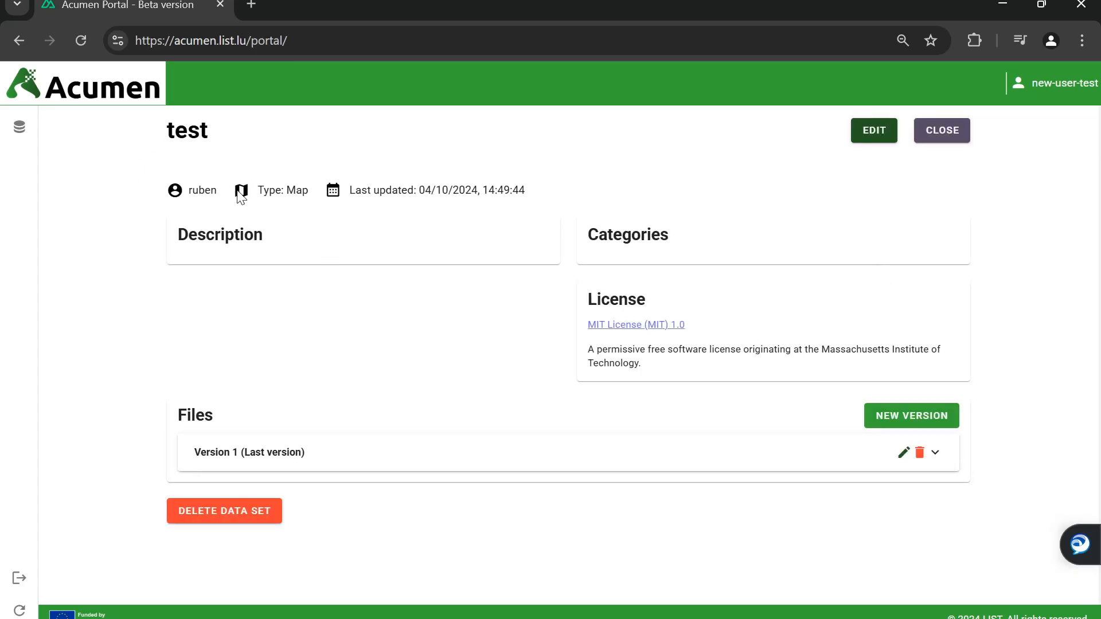
{"action": "left_click", "coordinate": [605, 453]}
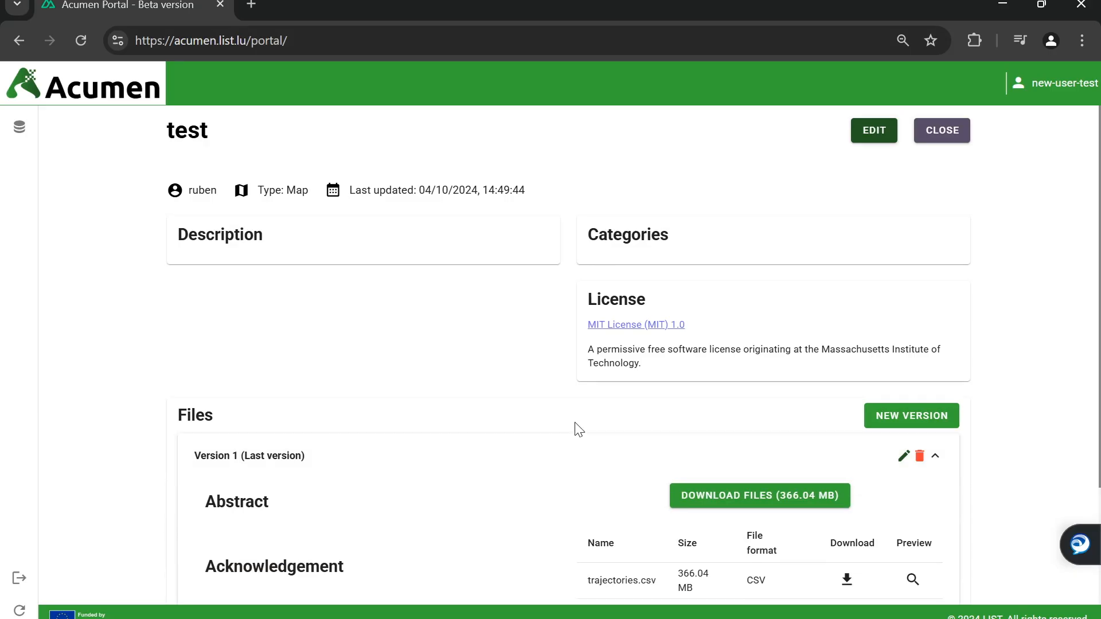
{"action": "scroll", "coordinate": [577, 427], "scroll_direction": "down", "scroll_amount": 3}
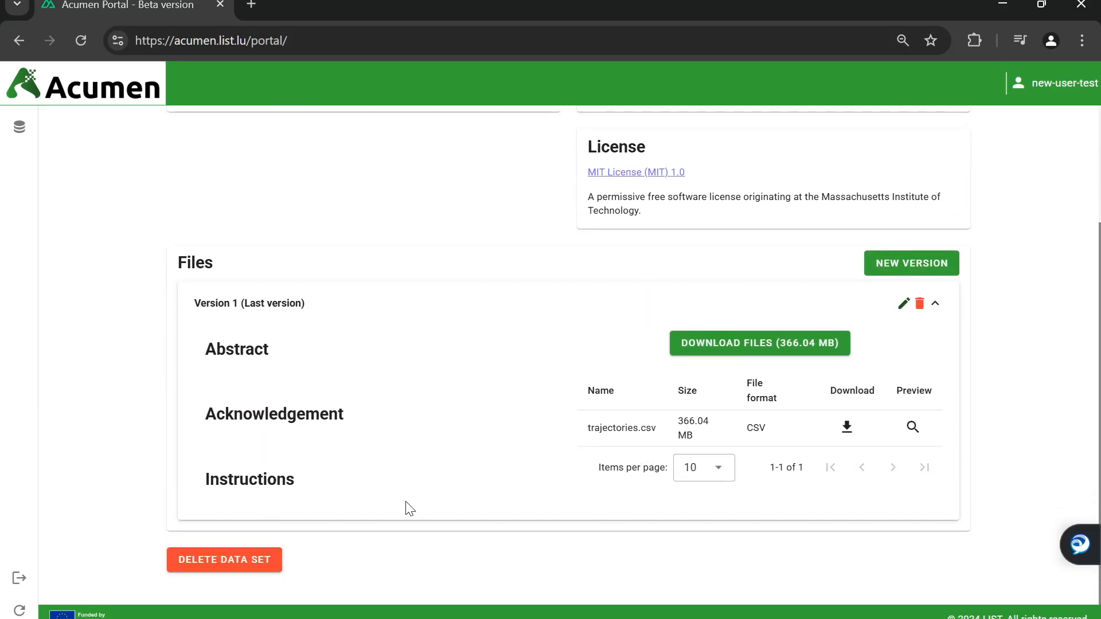
{"action": "scroll", "coordinate": [751, 489], "scroll_direction": "up", "scroll_amount": 3}
{"action": "left_click", "coordinate": [937, 133]}
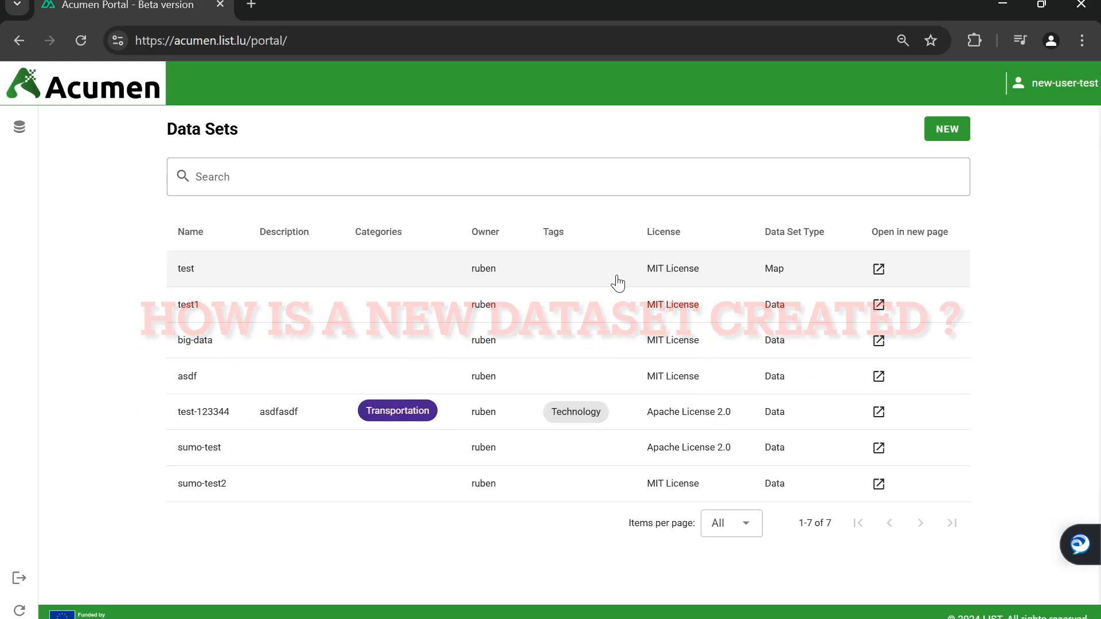
Start a new data set named new-data-set-test and write its description
{"action": "left_click", "coordinate": [949, 138]}
{"action": "left_click", "coordinate": [437, 255]}
{"action": "type", "text": "new-data-set-test"}
{"action": "left_click", "coordinate": [712, 267]}
{"action": "type", "text": "This data set is just for demonst"}
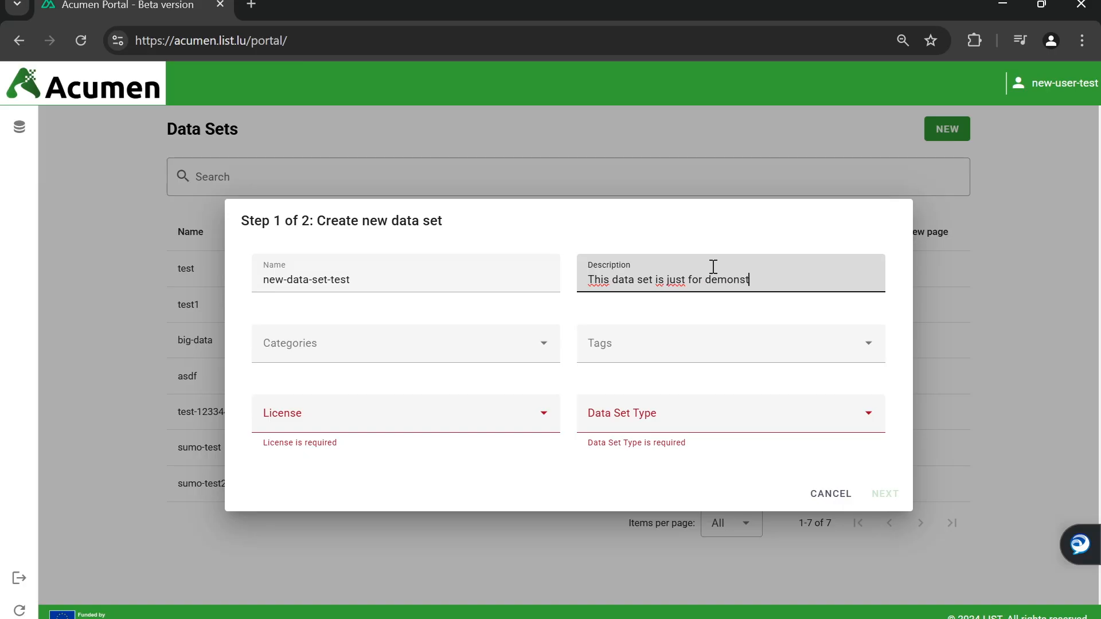
{"action": "type", "text": "n purposes."}
Choose Weather and Traffic categories, City, Vehicle and 'random tag' tags, MIT License, and Data type
{"action": "left_click", "coordinate": [514, 356]}
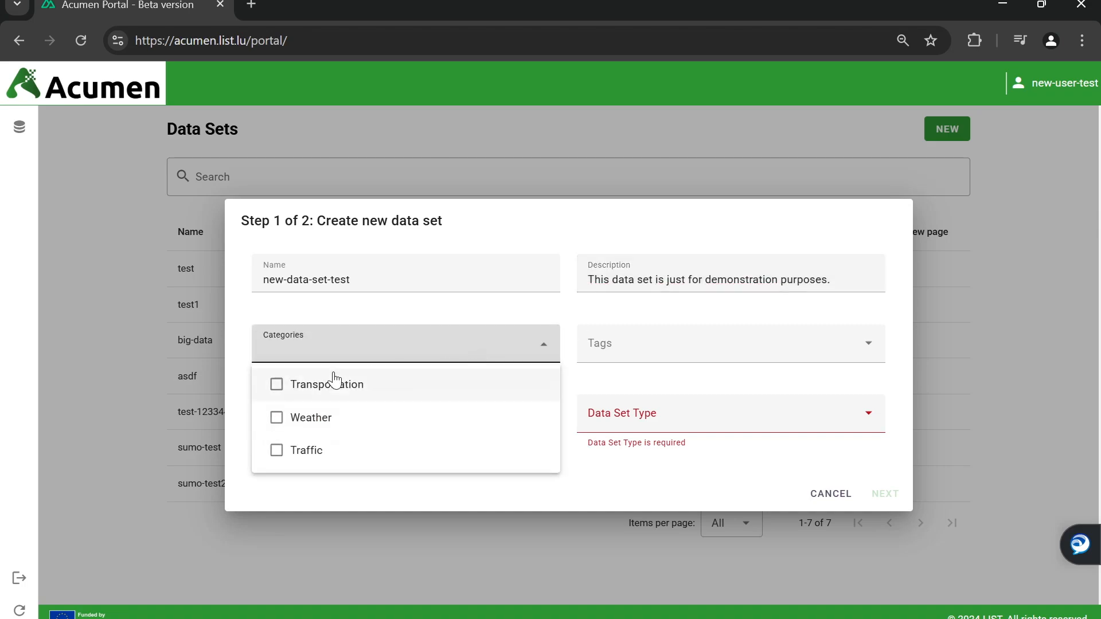
{"action": "left_click", "coordinate": [295, 421]}
{"action": "left_click", "coordinate": [297, 450]}
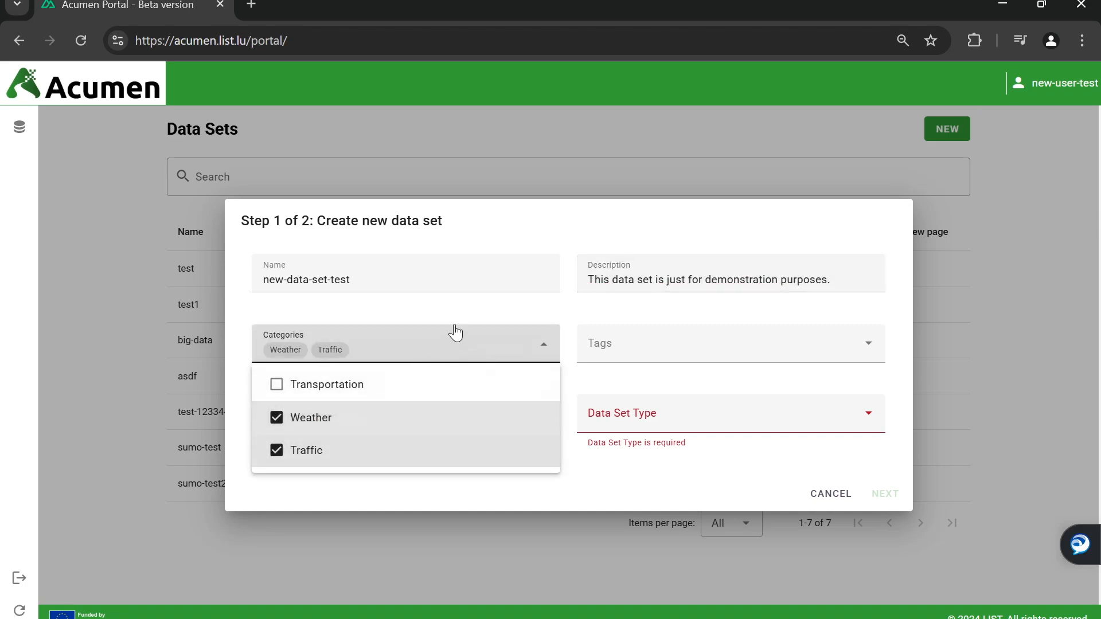
{"action": "left_click", "coordinate": [560, 331]}
{"action": "left_click", "coordinate": [636, 352]}
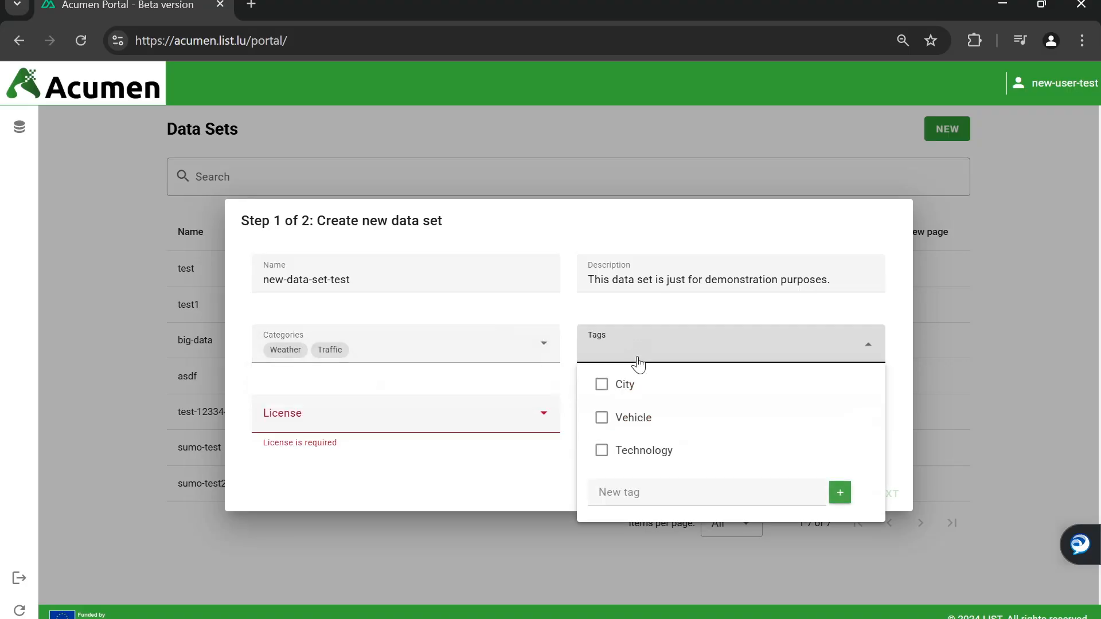
{"action": "left_click", "coordinate": [625, 385]}
{"action": "left_click", "coordinate": [626, 417]}
{"action": "left_click", "coordinate": [624, 495]}
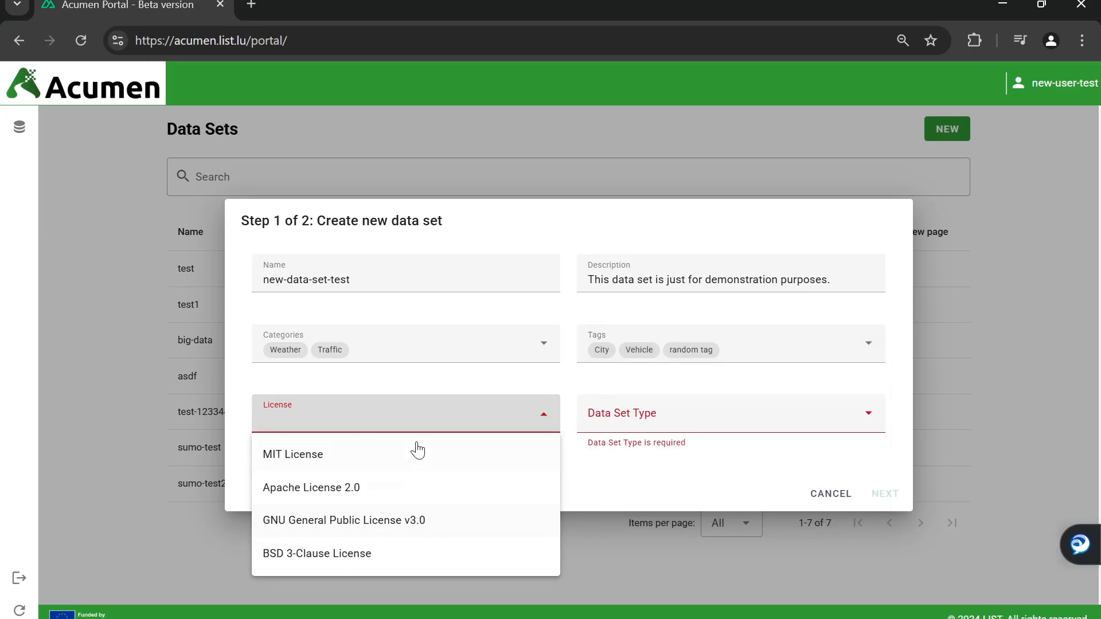
{"action": "left_click", "coordinate": [417, 447]}
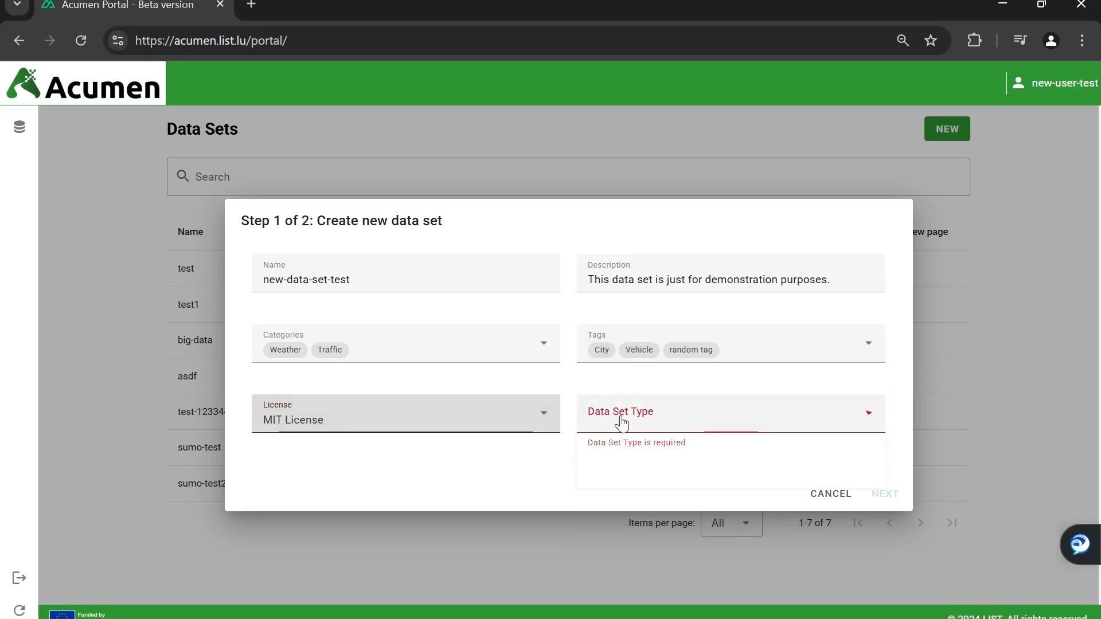
{"action": "left_click", "coordinate": [622, 423]}
{"action": "left_click", "coordinate": [611, 459]}
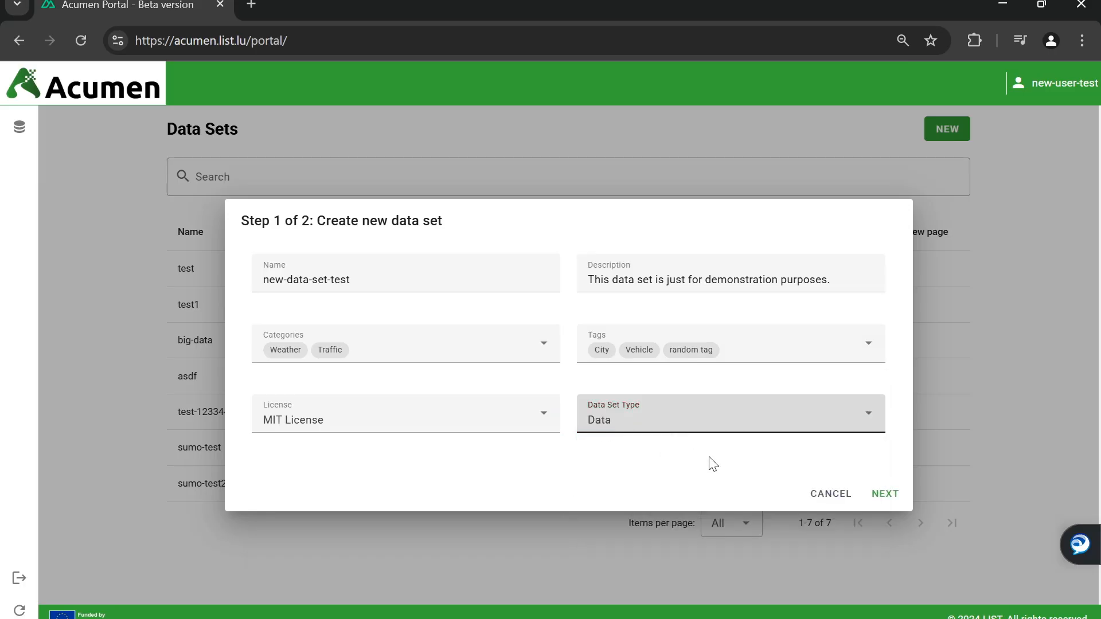
On the upload step, paste Lorem ipsum into Description, Acknowledgment and Instructions
{"action": "left_click", "coordinate": [883, 496]}
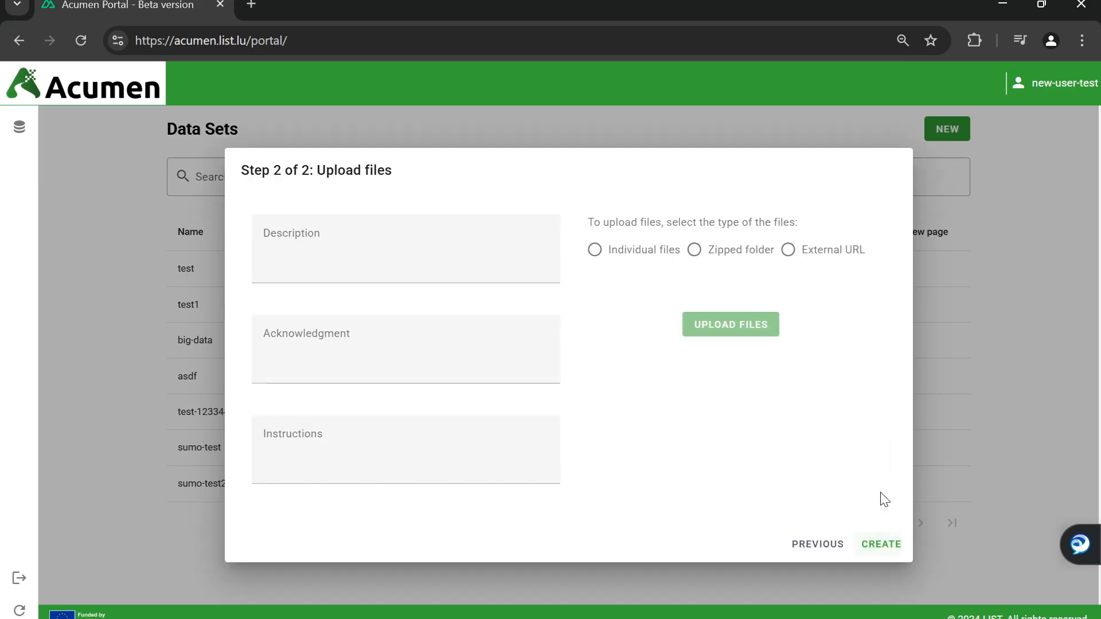
{"action": "left_click", "coordinate": [404, 262]}
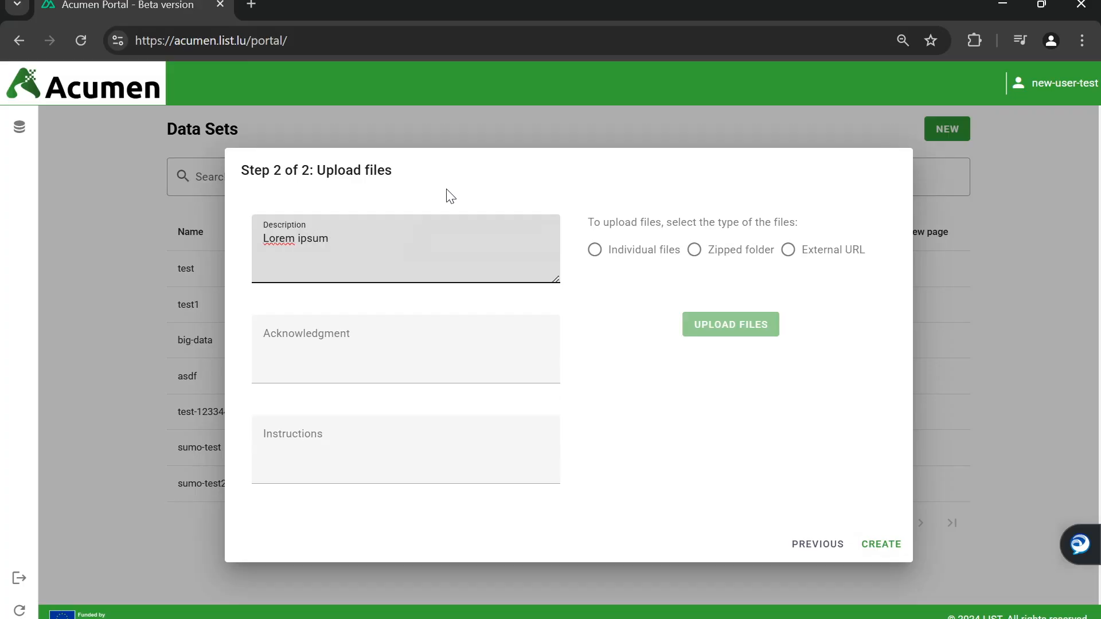
{"action": "key", "text": "ctrl+v"}
{"action": "key", "text": "ctrl+v"}
{"action": "key", "text": "ctrl+v"}
{"action": "key", "text": "ctrl+v"}
{"action": "key", "text": "ctrl+v"}
{"action": "key", "text": "ctrl+v"}
{"action": "key", "text": "ctrl+v"}
{"action": "key", "text": "ctrl+v"}
{"action": "left_click", "coordinate": [405, 376]}
{"action": "key", "text": "ctrl+v"}
{"action": "key", "text": "ctrl+v"}
{"action": "key", "text": "ctrl+v"}
{"action": "key", "text": "ctrl+v"}
{"action": "key", "text": "ctrl+v"}
{"action": "key", "text": "ctrl+v"}
{"action": "key", "text": "ctrl+v"}
{"action": "key", "text": "ctrl+v"}
{"action": "key", "text": "ctrl+v"}
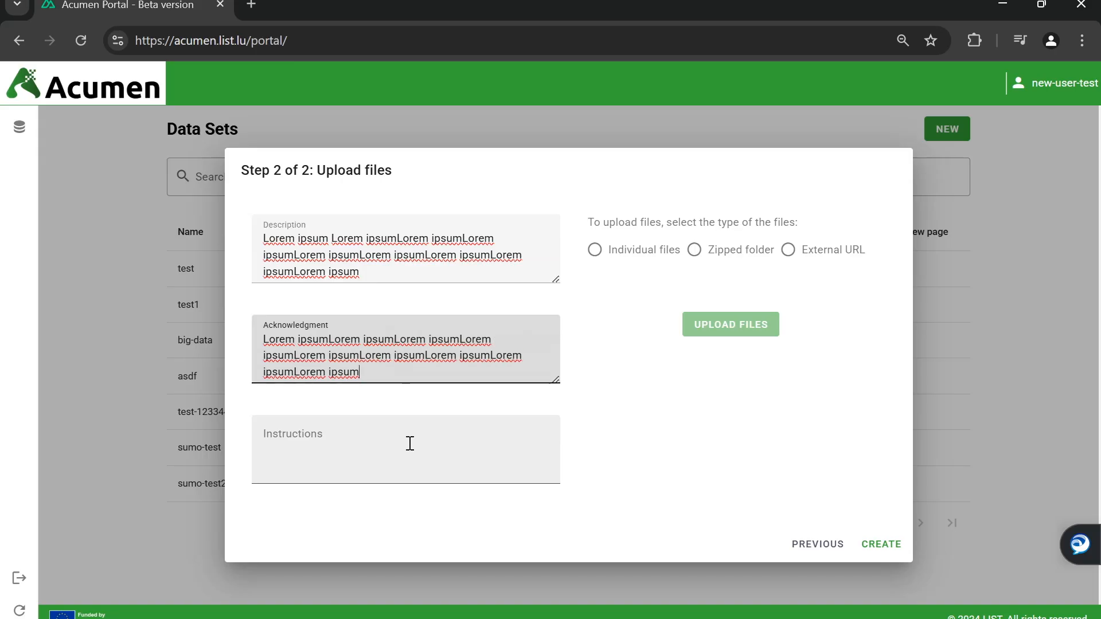
{"action": "left_click", "coordinate": [410, 443]}
{"action": "key", "text": "ctrl+v"}
{"action": "key", "text": "ctrl+v"}
{"action": "key", "text": "ctrl+v"}
{"action": "key", "text": "ctrl+v"}
{"action": "key", "text": "ctrl+v"}
{"action": "key", "text": "ctrl+v"}
{"action": "key", "text": "ctrl+v"}
{"action": "key", "text": "ctrl+v"}
{"action": "key", "text": "ctrl+v"}
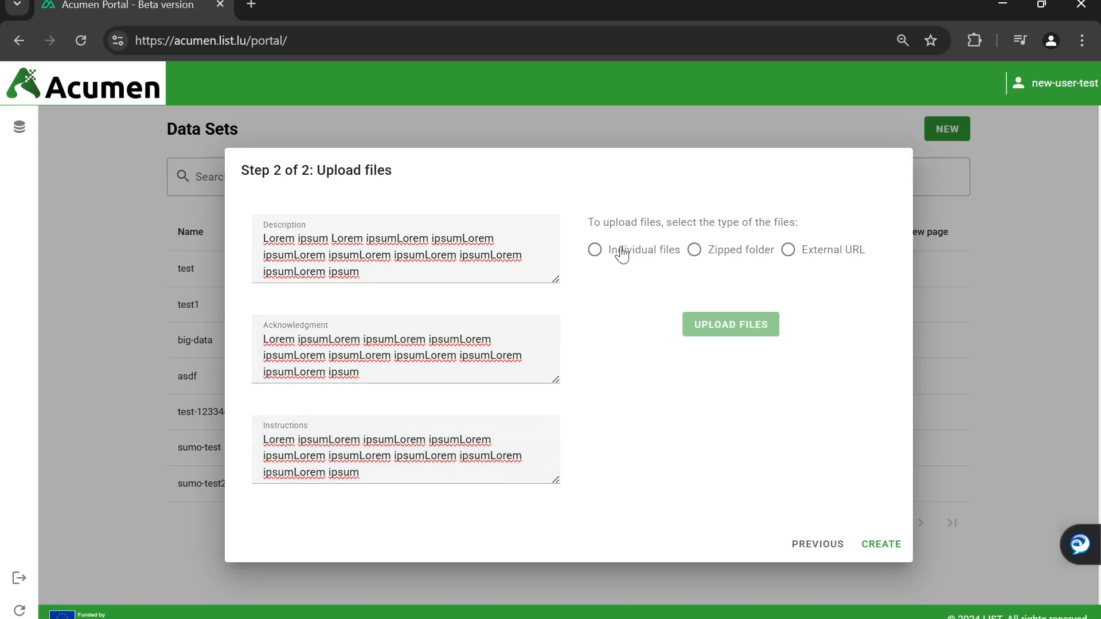
Compare the upload source options, settle on Individual files, and open the file chooser
{"action": "left_click", "coordinate": [622, 252]}
{"action": "left_click", "coordinate": [694, 250]}
{"action": "left_click", "coordinate": [788, 250]}
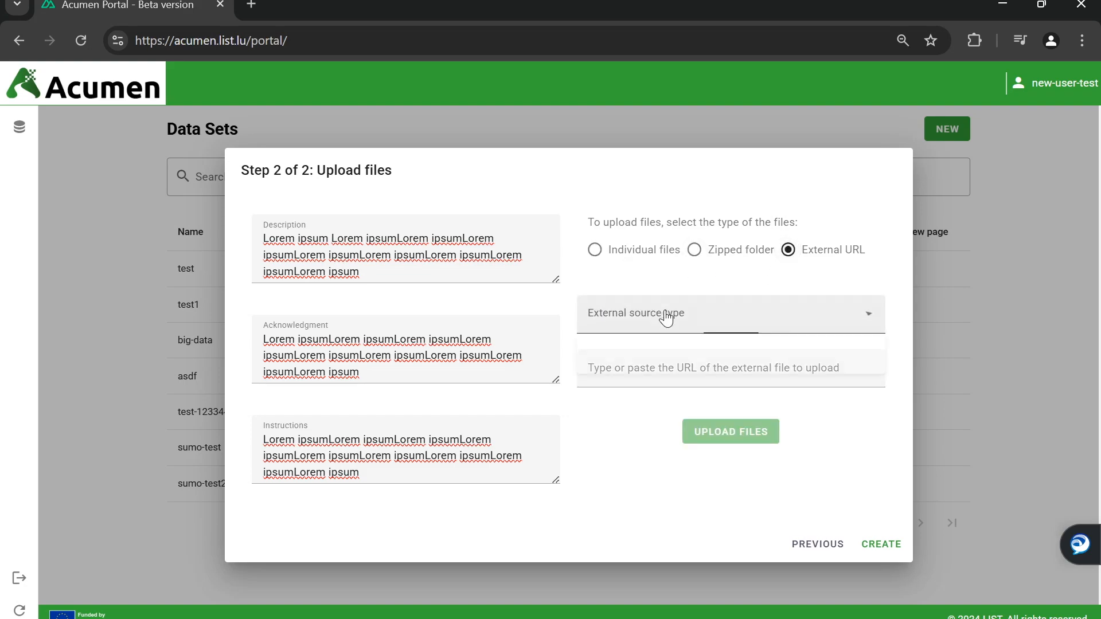
{"action": "left_click", "coordinate": [666, 319]}
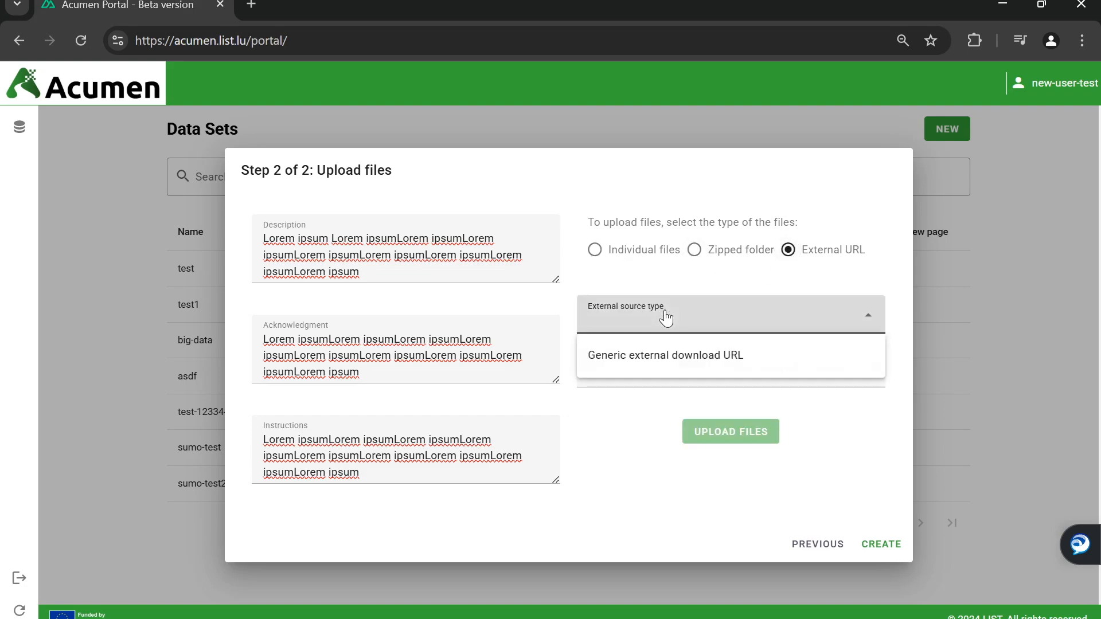
{"action": "left_click", "coordinate": [718, 259]}
{"action": "left_click", "coordinate": [637, 255]}
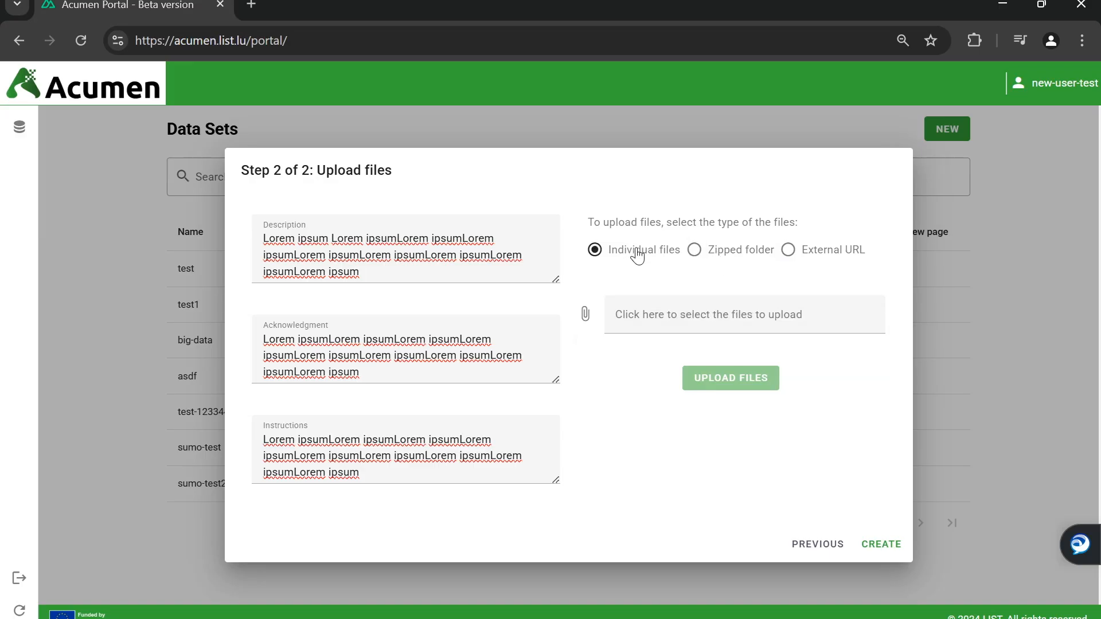
{"action": "left_click", "coordinate": [658, 309]}
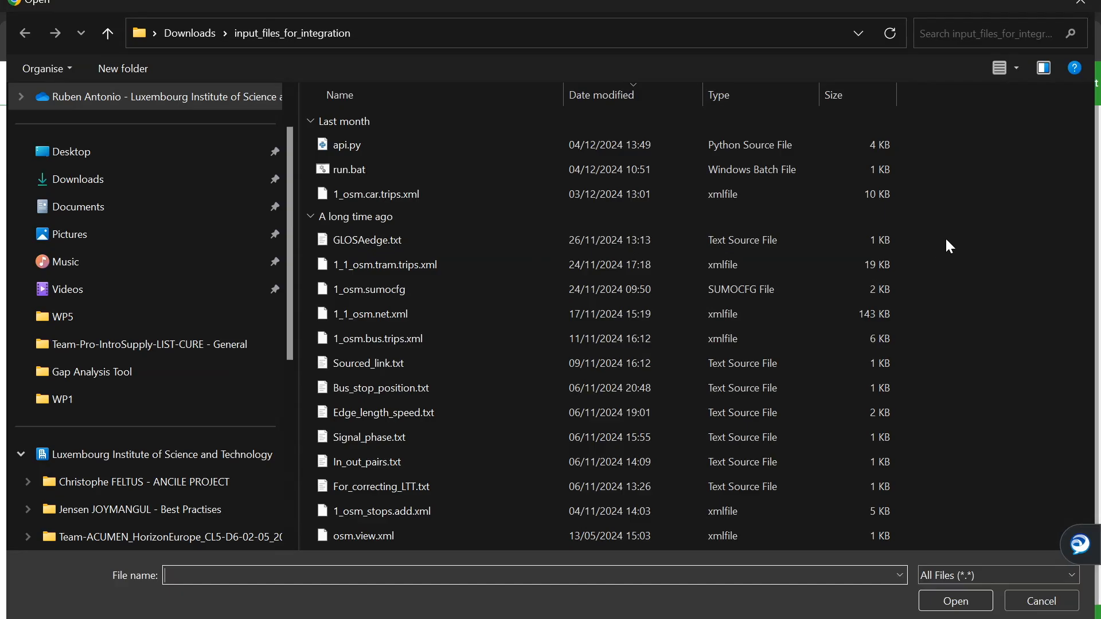
Upload all fourteen files from input_files_for_integration to the new-data-set-test data set
{"action": "left_click_drag", "start_coordinate": [949, 245], "coordinate": [775, 243]}
{"action": "left_click_drag", "start_coordinate": [952, 199], "coordinate": [373, 585]}
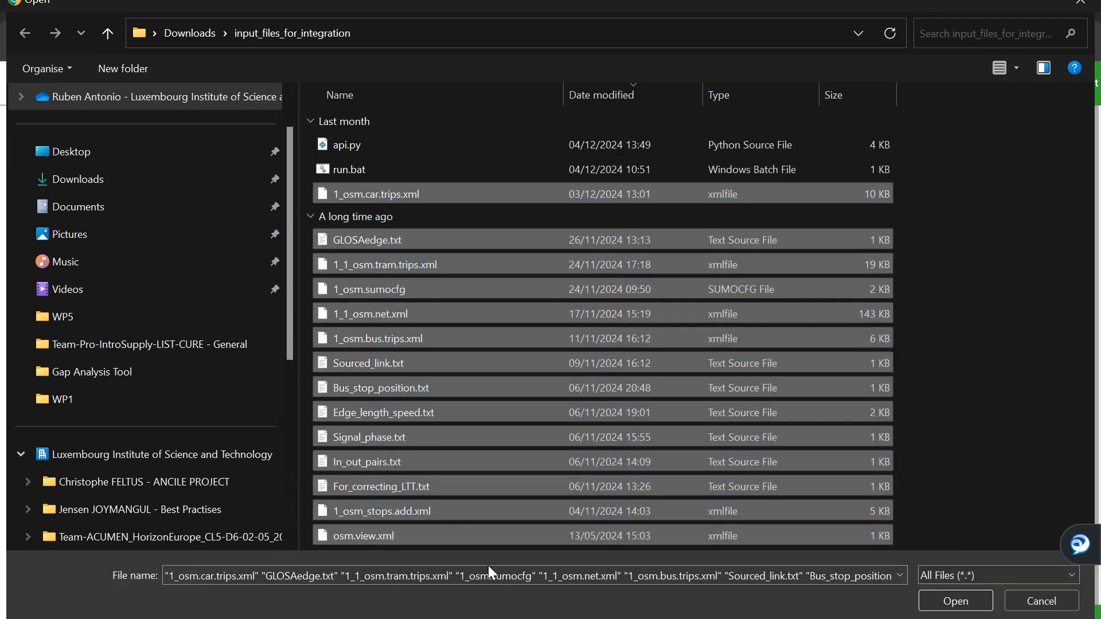
{"action": "left_click", "coordinate": [954, 600]}
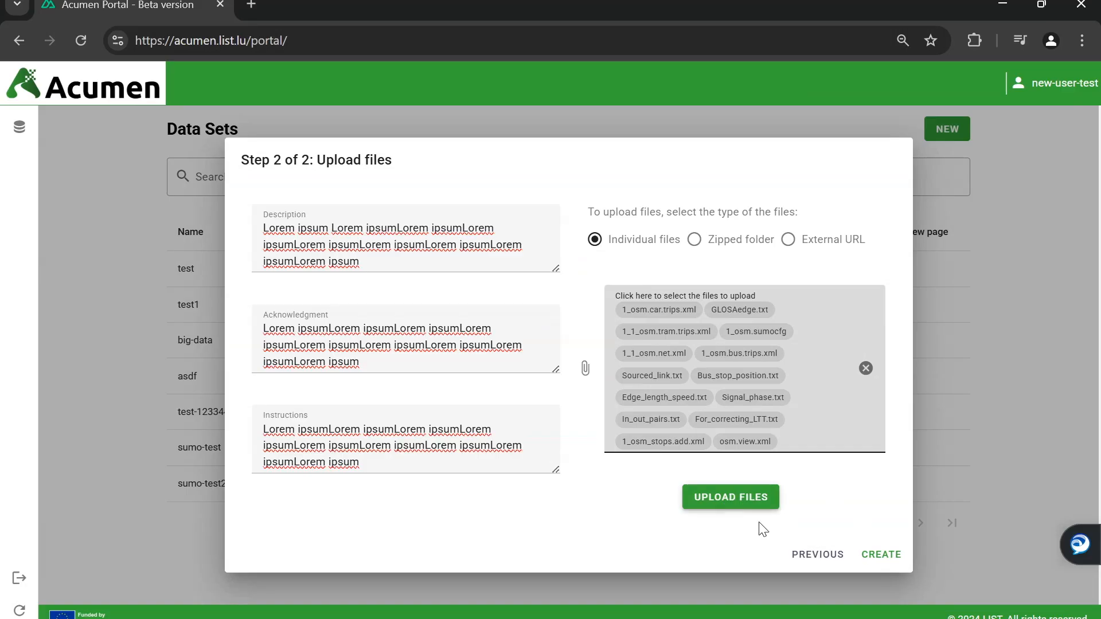
{"action": "left_click", "coordinate": [736, 498]}
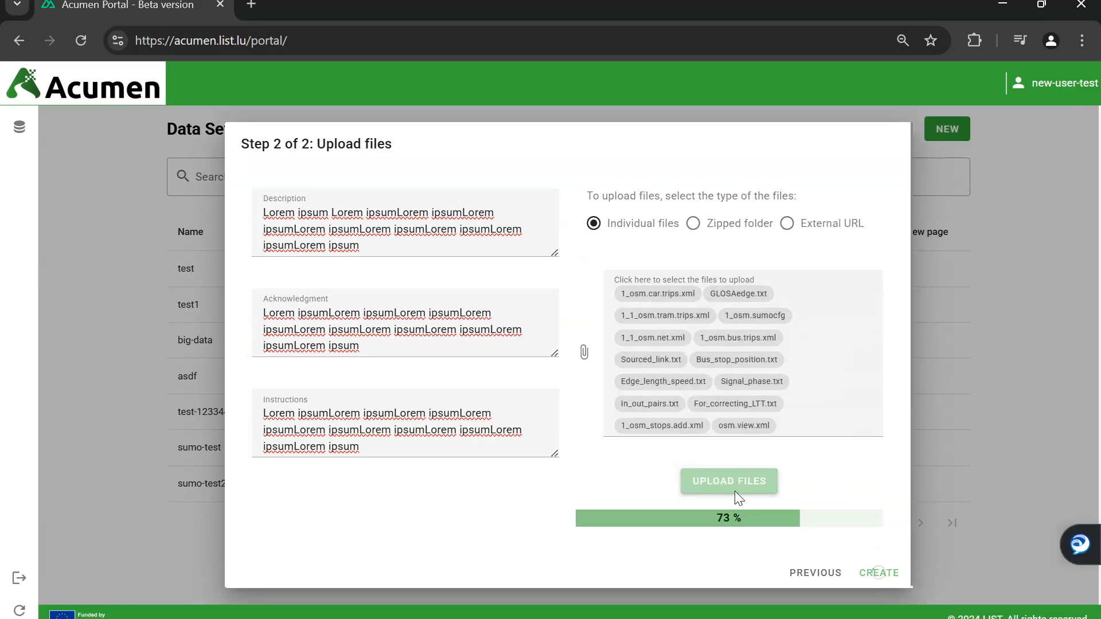
{"action": "scroll", "coordinate": [620, 413], "scroll_direction": "down", "scroll_amount": 2}
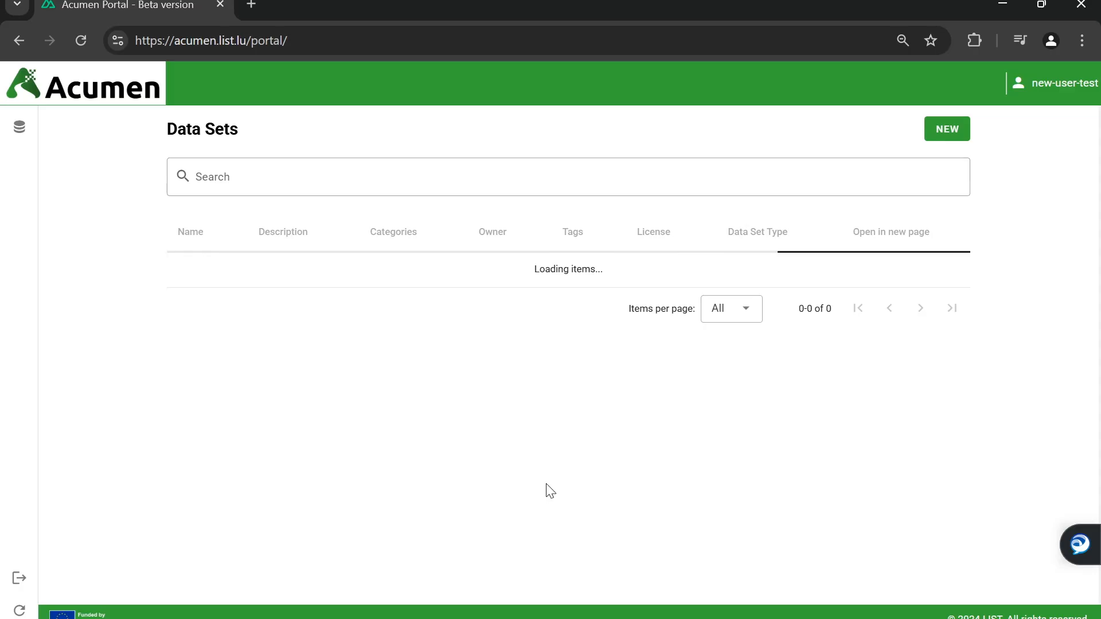
{"action": "scroll", "coordinate": [558, 367], "scroll_direction": "down", "scroll_amount": 2}
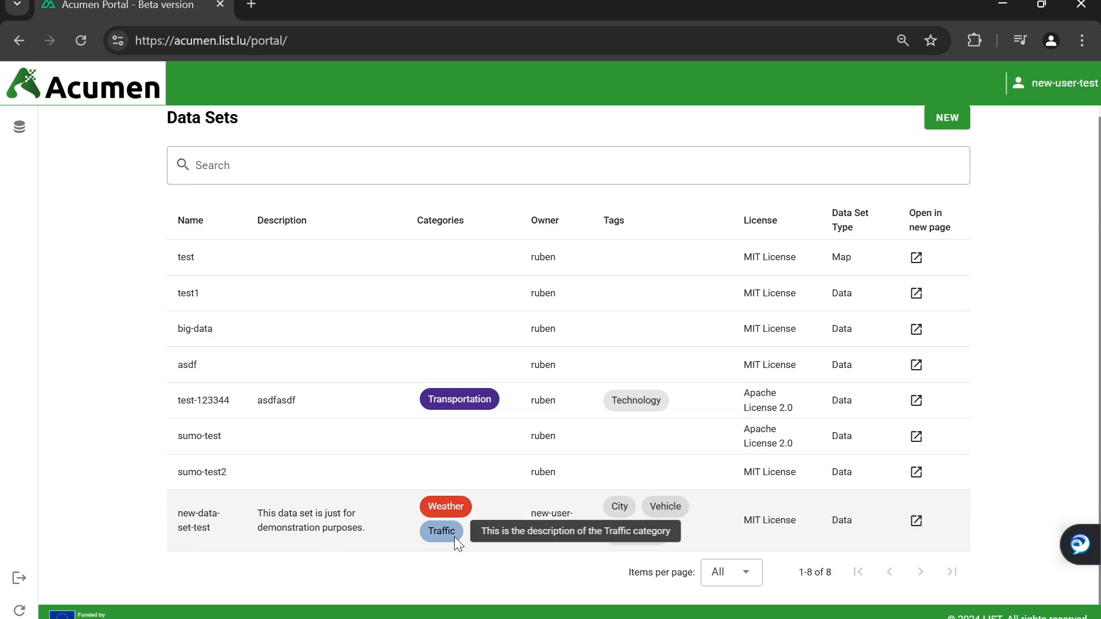
Append 'Lorem impsus' to the new-data-set-test description and save the edit
{"action": "left_click", "coordinate": [917, 522]}
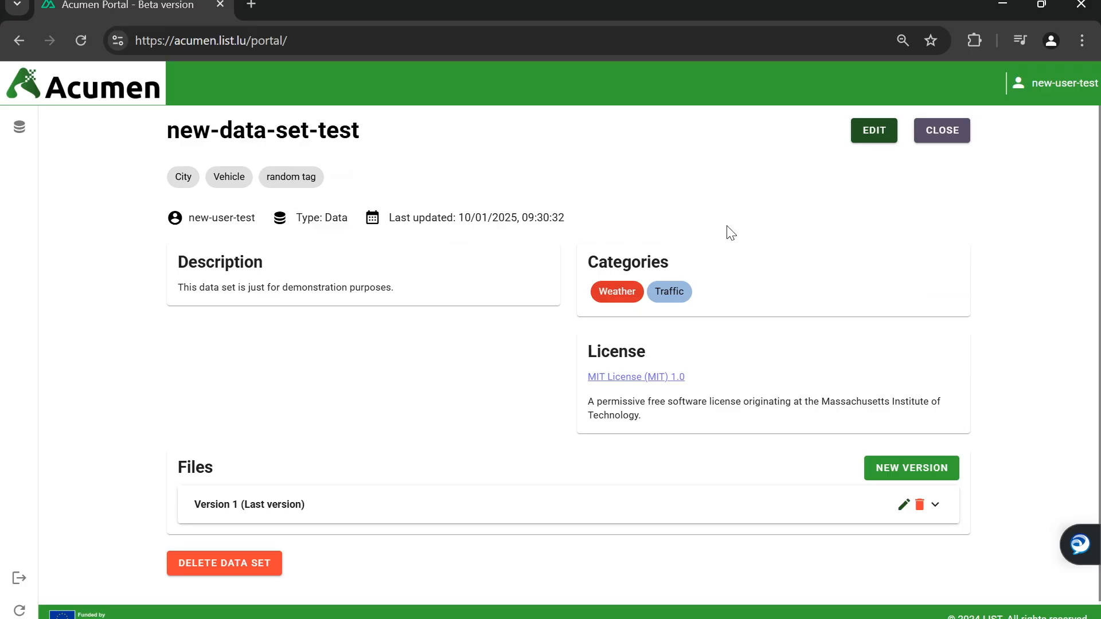
{"action": "left_click", "coordinate": [872, 136]}
{"action": "left_click_drag", "start_coordinate": [416, 180], "coordinate": [567, 179]}
{"action": "left_click", "coordinate": [679, 261]}
{"action": "type", "text": "Lorem impsus"}
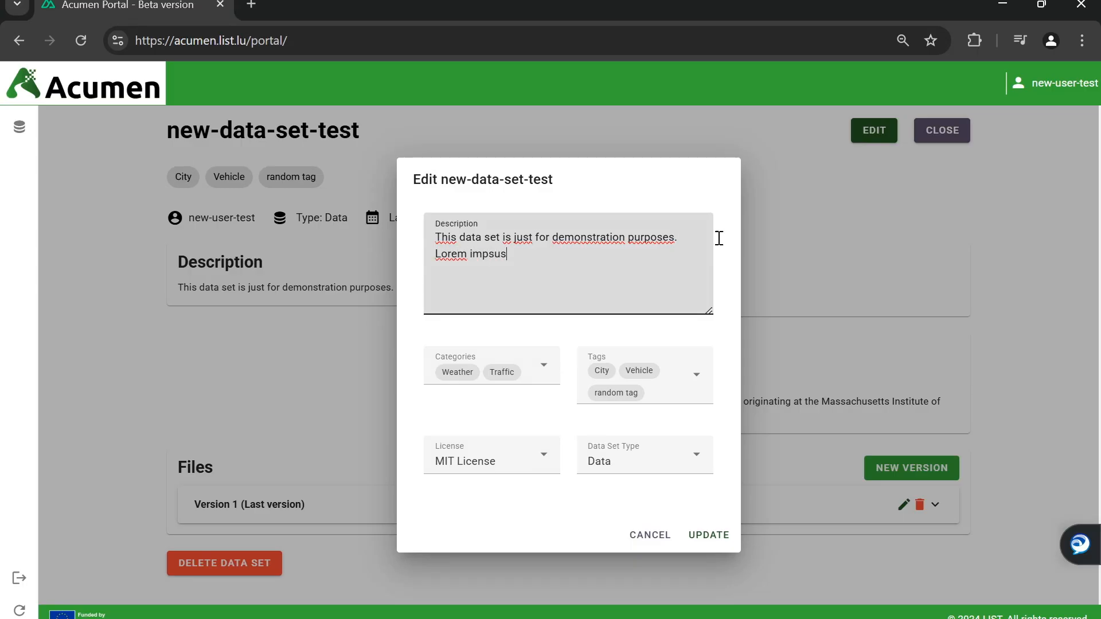
{"action": "left_click", "coordinate": [712, 535]}
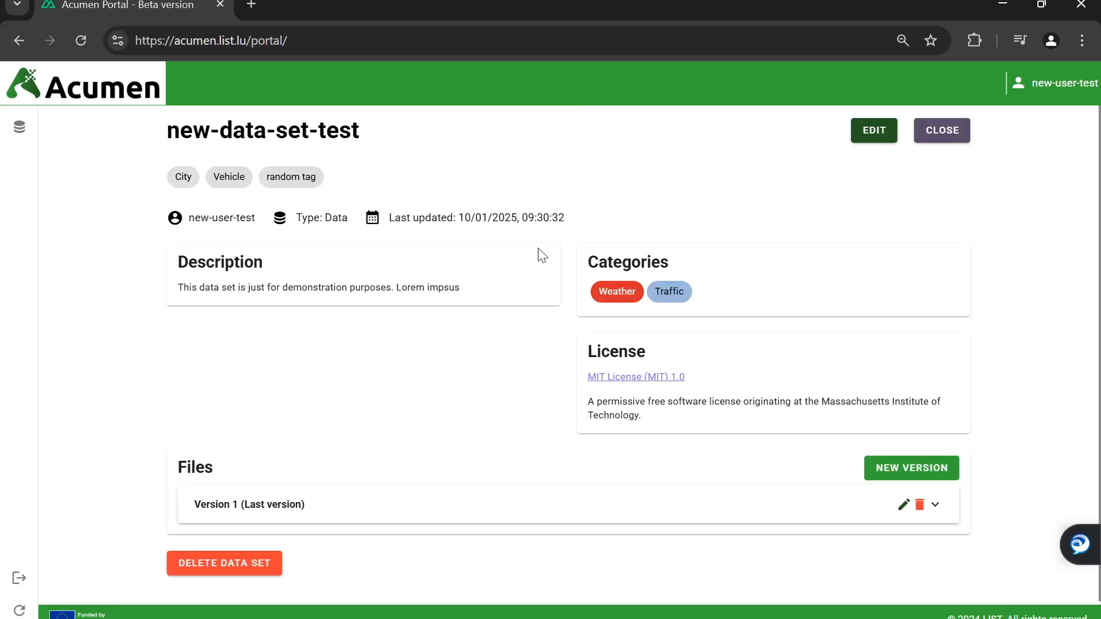
{"action": "left_click_drag", "start_coordinate": [459, 288], "coordinate": [402, 297]}
{"action": "left_click", "coordinate": [403, 303]}
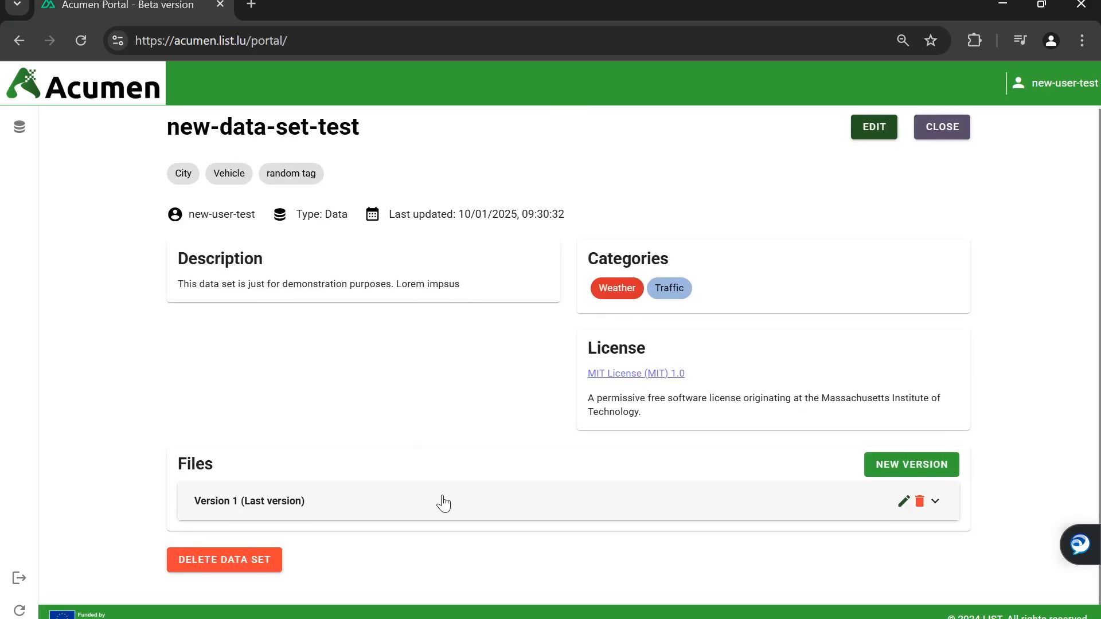
Expand Version 1 and review its abstract, acknowledgement and instructions
{"action": "left_click", "coordinate": [576, 503]}
{"action": "scroll", "coordinate": [577, 501], "scroll_direction": "down", "scroll_amount": 5}
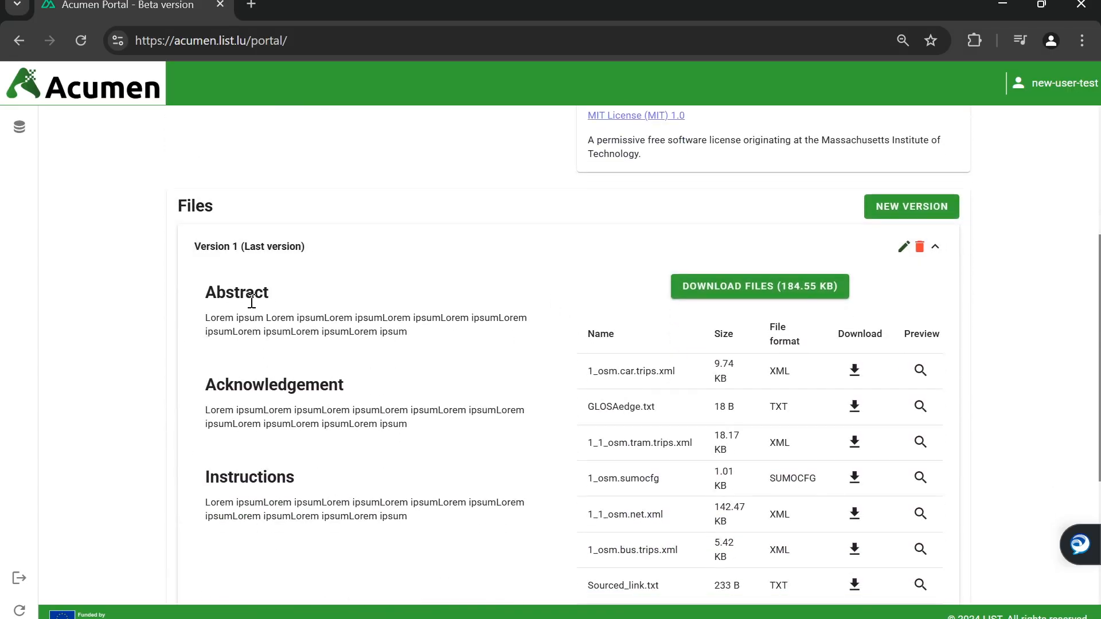
{"action": "scroll", "coordinate": [215, 297], "scroll_direction": "down", "scroll_amount": 2}
{"action": "left_click_drag", "start_coordinate": [205, 205], "coordinate": [420, 442]}
{"action": "left_click", "coordinate": [474, 386]}
{"action": "scroll", "coordinate": [486, 386], "scroll_direction": "down", "scroll_amount": 4}
{"action": "scroll", "coordinate": [499, 388], "scroll_direction": "up", "scroll_amount": 4}
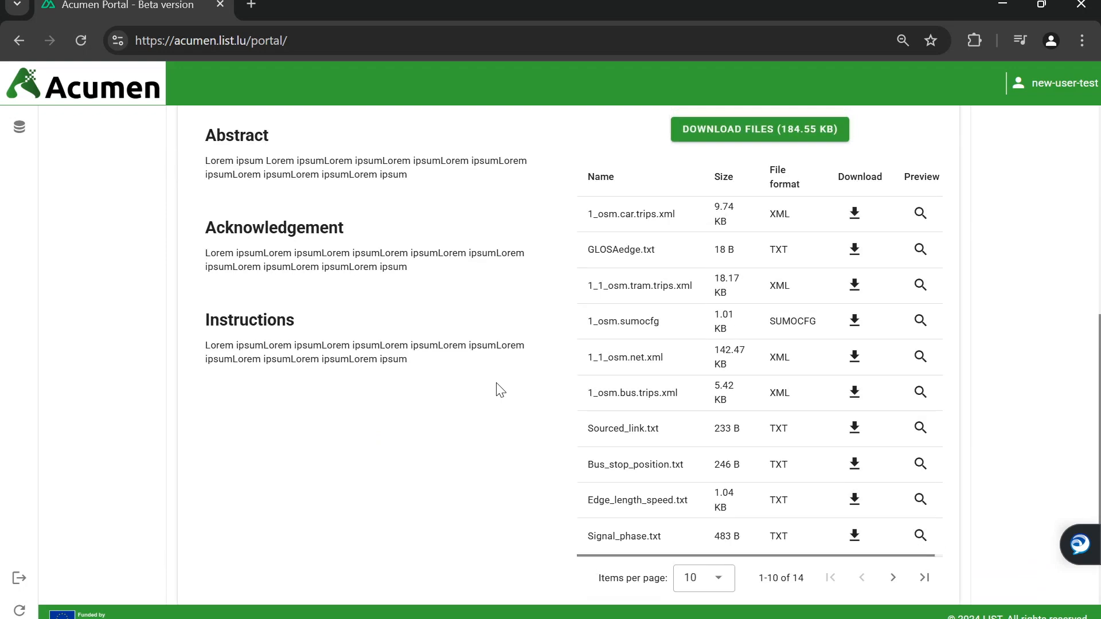
Preview the GLOSAedge.txt, Sourced_link.txt and Edge_length_speed.txt files of Version 1
{"action": "left_click", "coordinate": [920, 329]}
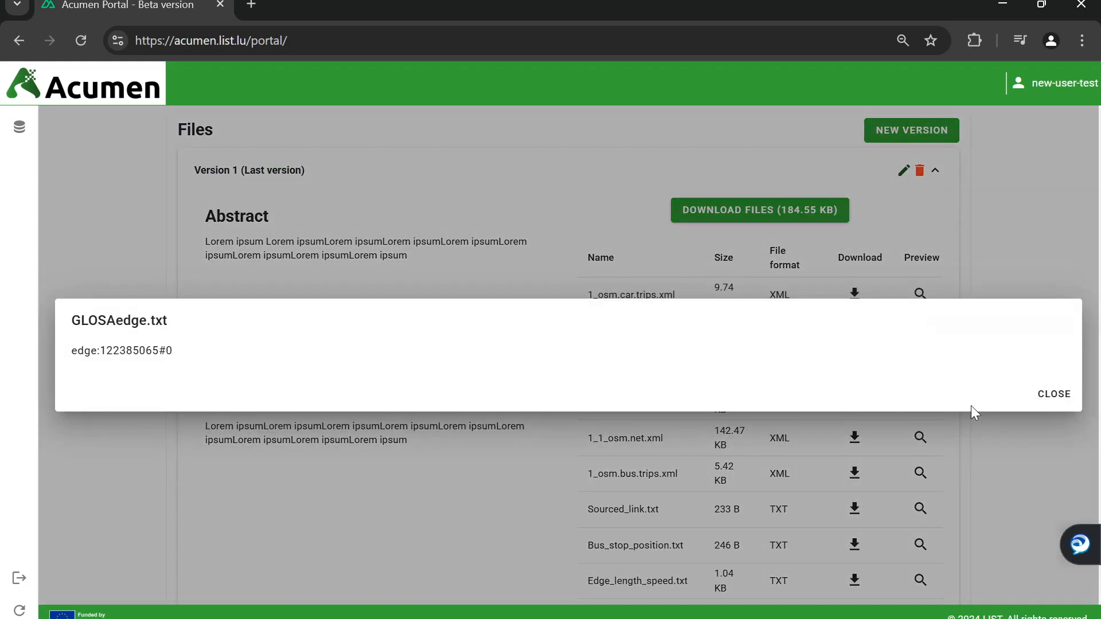
{"action": "left_click", "coordinate": [1043, 394]}
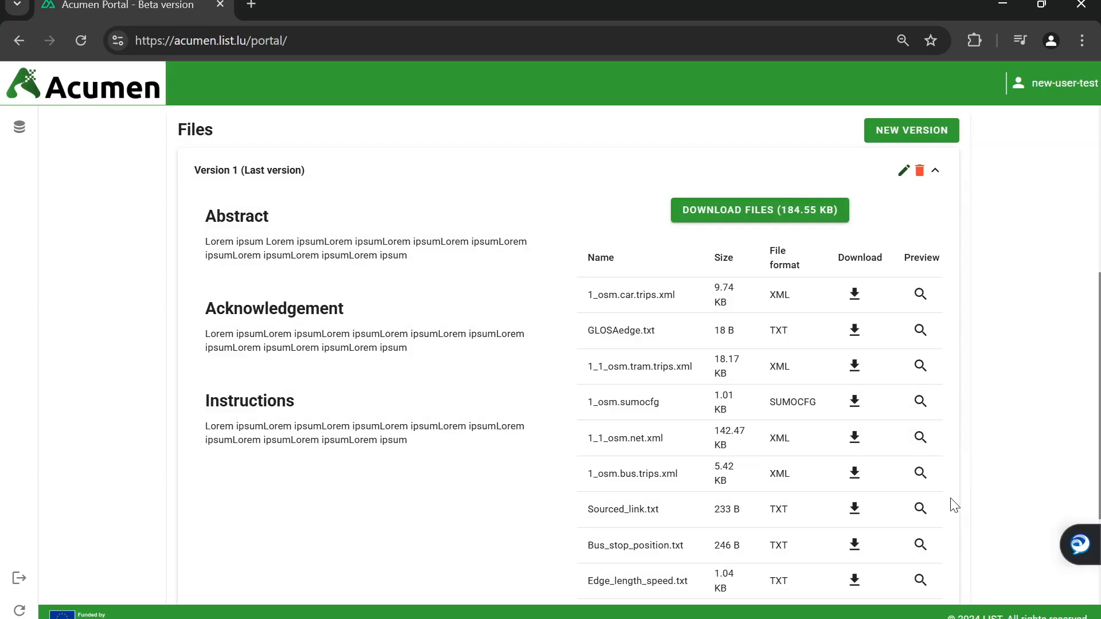
{"action": "left_click", "coordinate": [920, 508]}
{"action": "left_click", "coordinate": [1045, 399]}
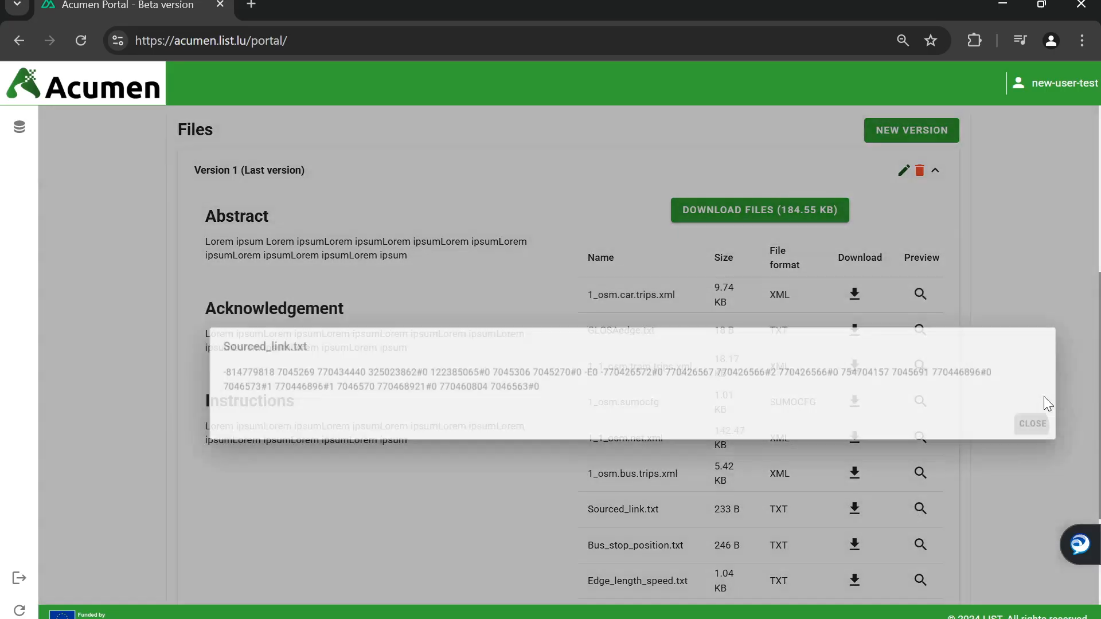
{"action": "scroll", "coordinate": [975, 476], "scroll_direction": "down", "scroll_amount": 1}
{"action": "left_click", "coordinate": [918, 497]}
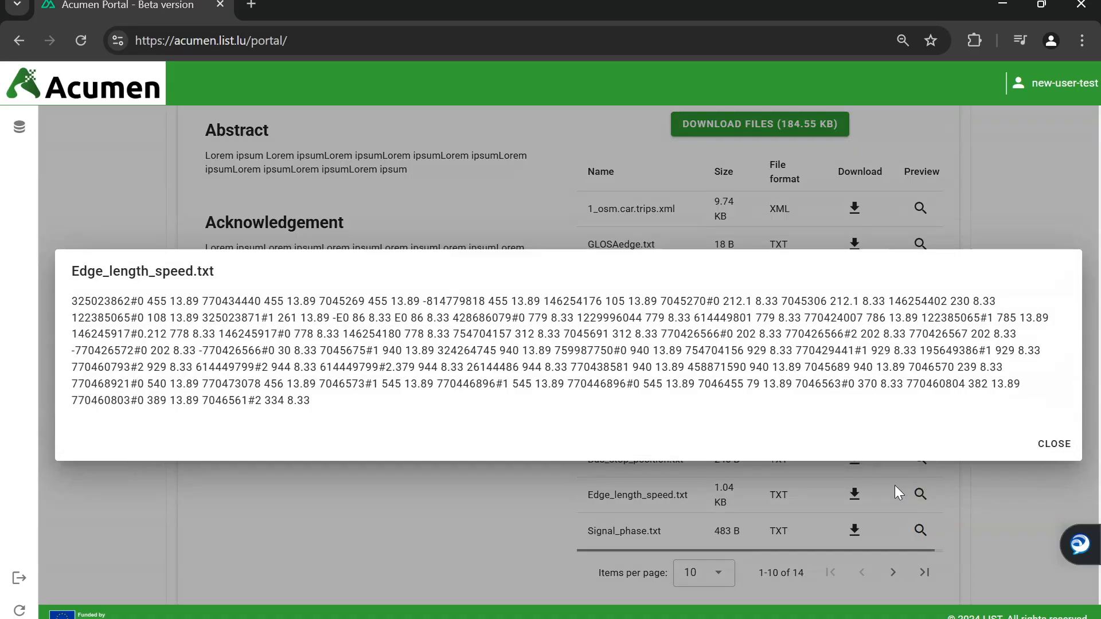
{"action": "left_click", "coordinate": [1045, 443]}
{"action": "scroll", "coordinate": [969, 441], "scroll_direction": "up", "scroll_amount": 1}
Download 1_osm.car.trips.xml into the Downloads folder
{"action": "left_click", "coordinate": [855, 294]}
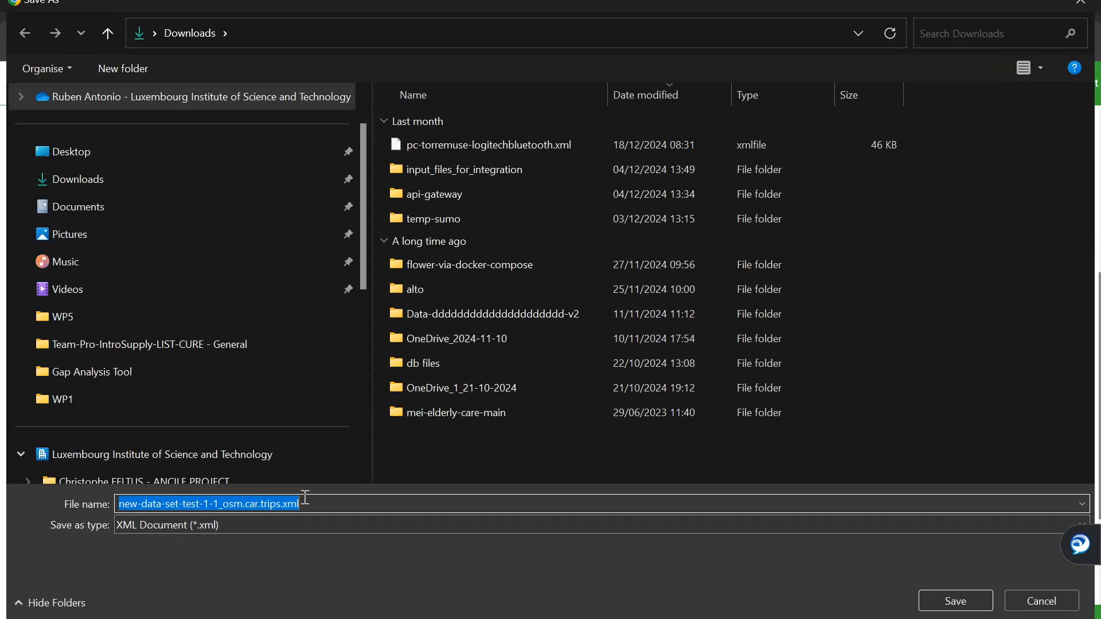
{"action": "left_click_drag", "start_coordinate": [315, 504], "coordinate": [95, 504]}
{"action": "left_click", "coordinate": [969, 601]}
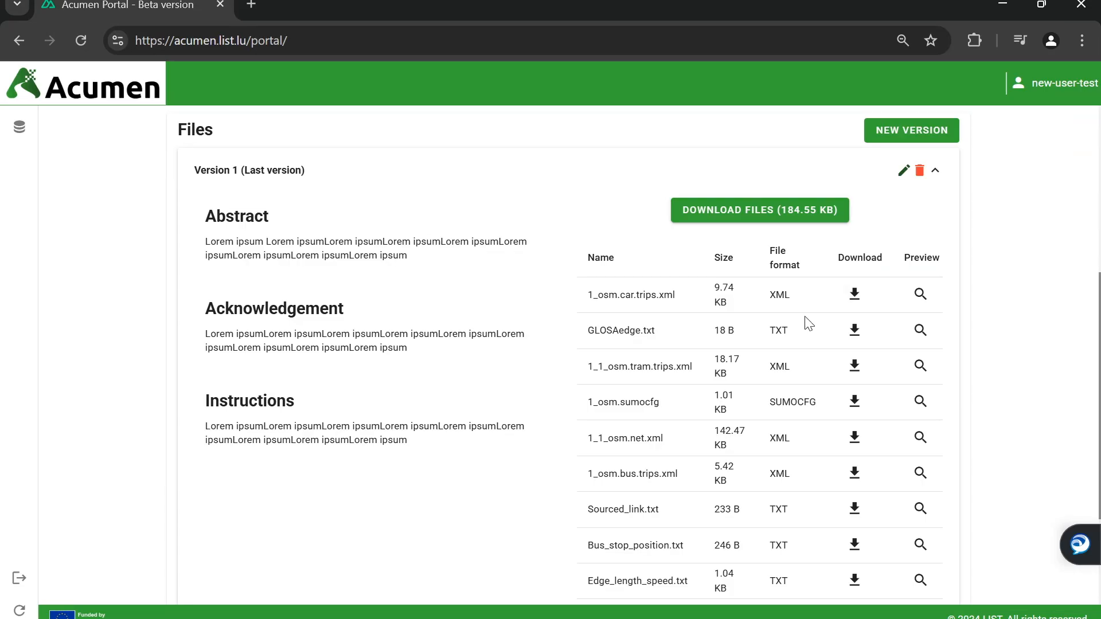
Download all Version 1 files as Data-new-data-set-test-v1.zip to Downloads and collapse Version 1
{"action": "scroll", "coordinate": [812, 313], "scroll_direction": "up", "scroll_amount": 2}
{"action": "left_click", "coordinate": [766, 304]}
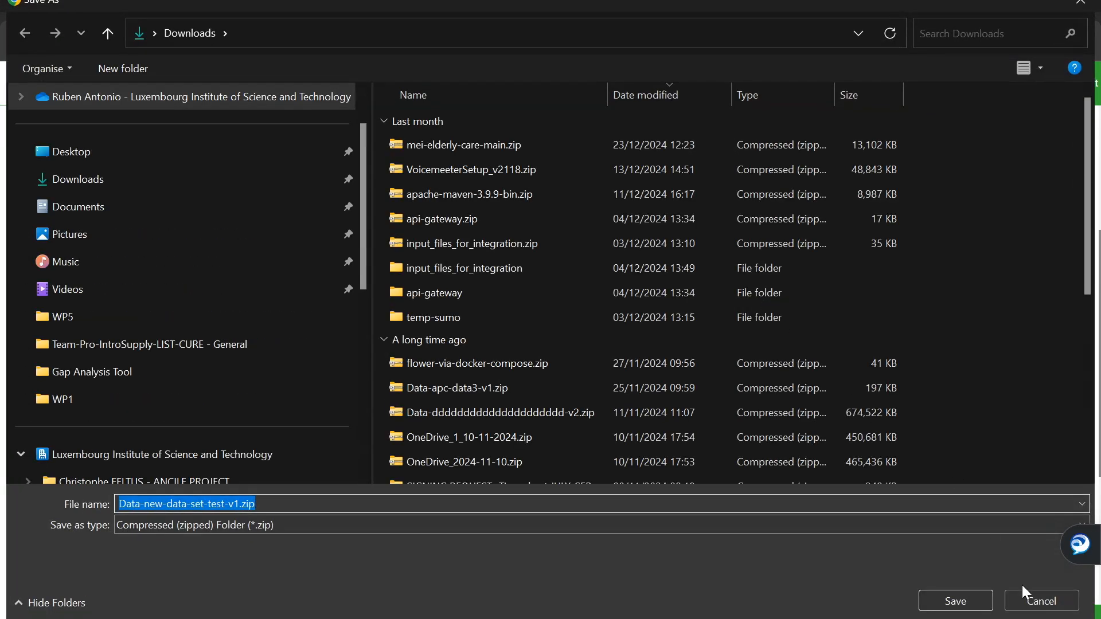
{"action": "left_click", "coordinate": [249, 169]}
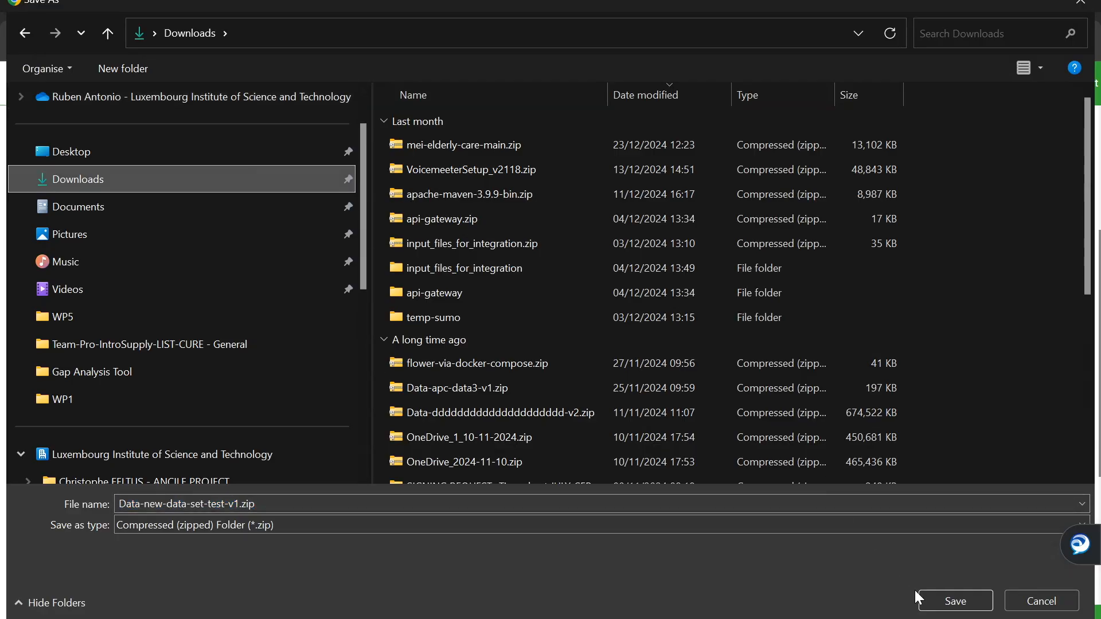
{"action": "left_click", "coordinate": [952, 601]}
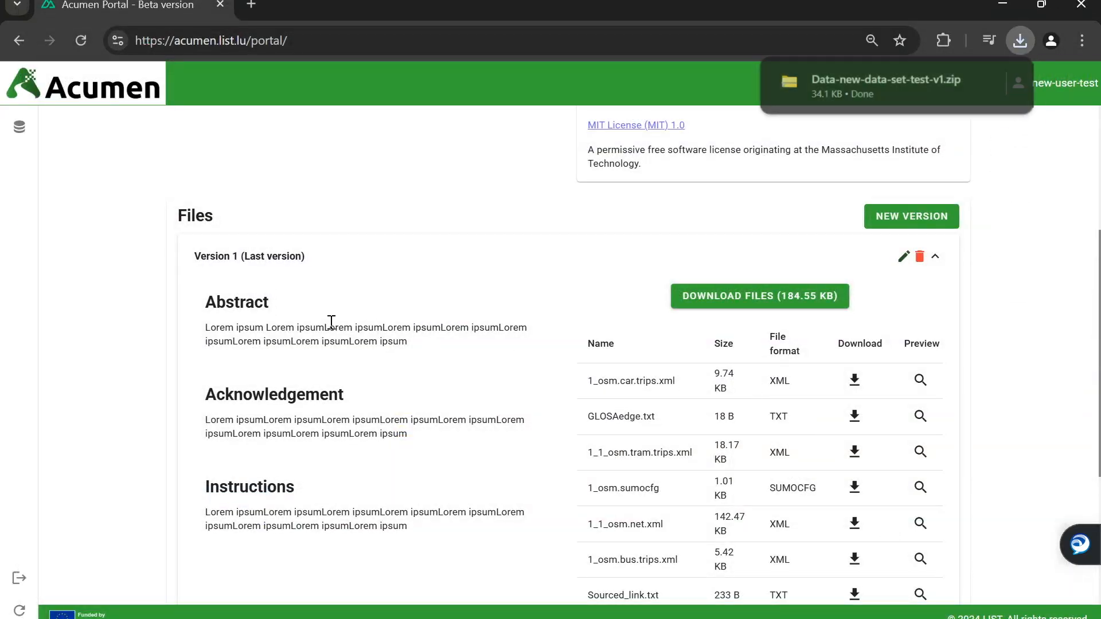
{"action": "left_click", "coordinate": [935, 255]}
Create a new data set version described as 'version 2 with new files'
{"action": "left_click", "coordinate": [914, 464]}
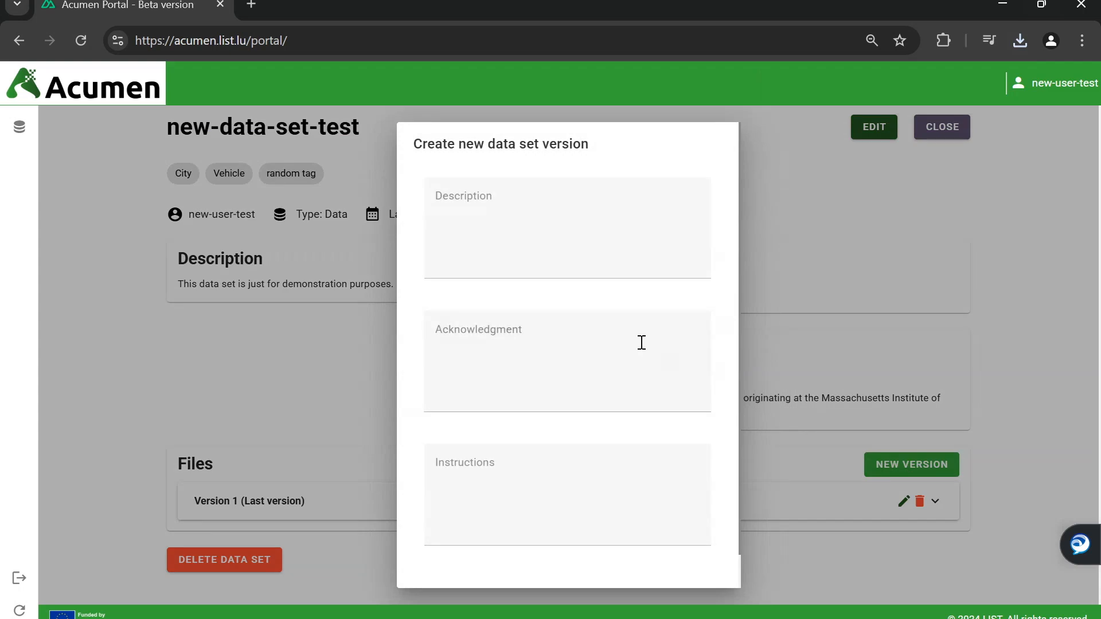
{"action": "left_click", "coordinate": [595, 238]}
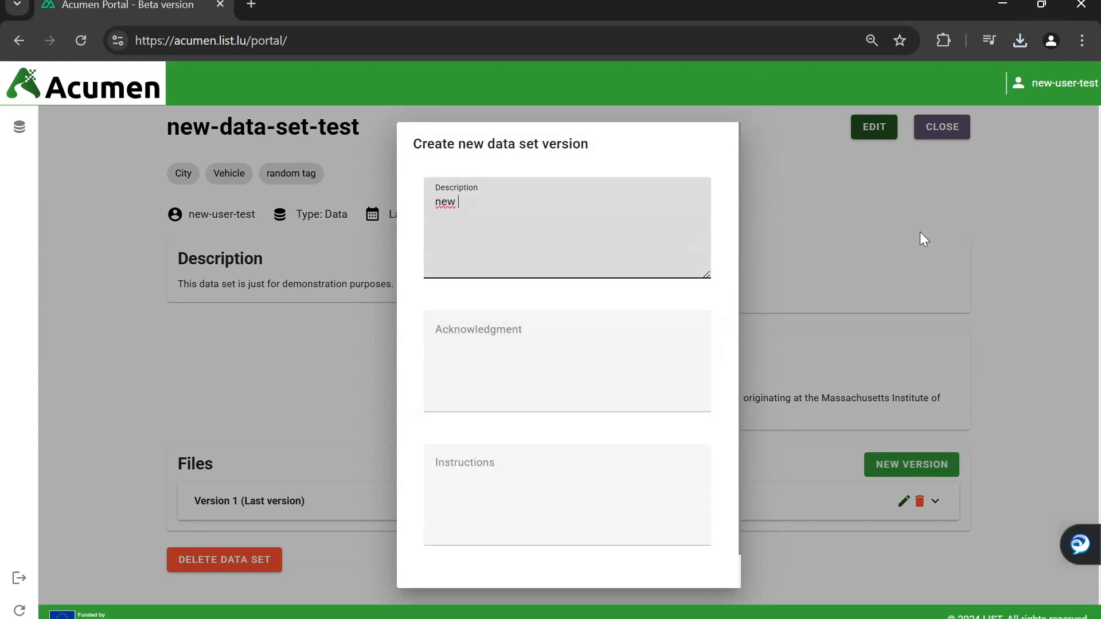
{"action": "type", "text": "version 2 with new files"}
{"action": "key", "text": "Tab"}
{"action": "type", "text": "version 2 with new files"}
{"action": "key", "text": "Tab"}
{"action": "type", "text": "version 2 with new files"}
{"action": "left_click", "coordinate": [692, 571]}
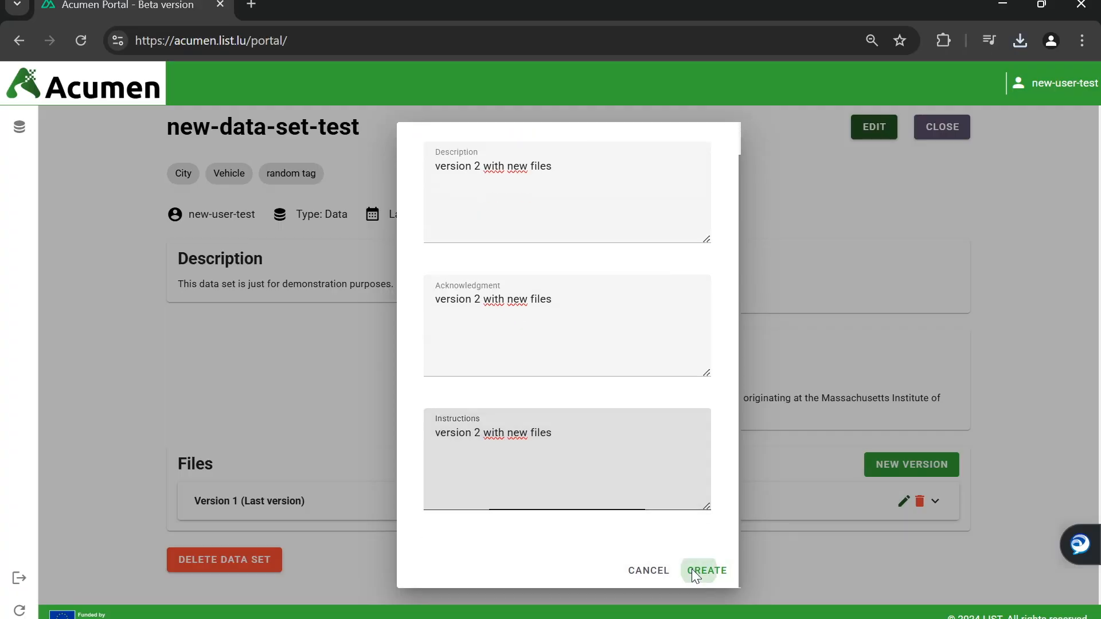
Upload the v2 data zip from Downloads to Version 2 as a zipped folder
{"action": "scroll", "coordinate": [654, 414], "scroll_direction": "down", "scroll_amount": 1}
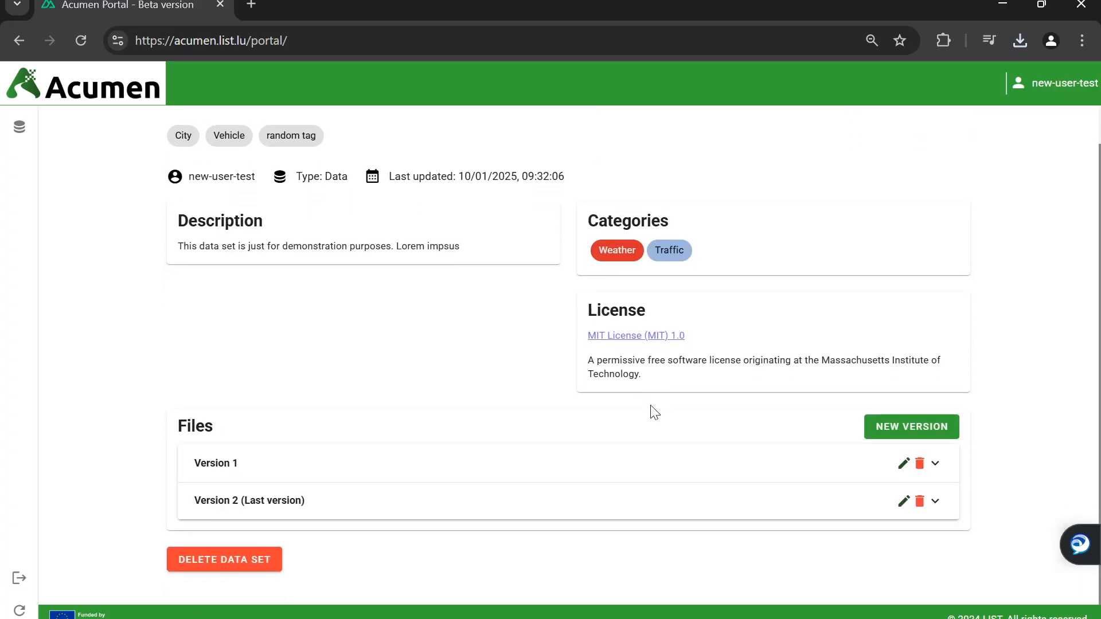
{"action": "left_click", "coordinate": [554, 501]}
{"action": "scroll", "coordinate": [480, 469], "scroll_direction": "down", "scroll_amount": 4}
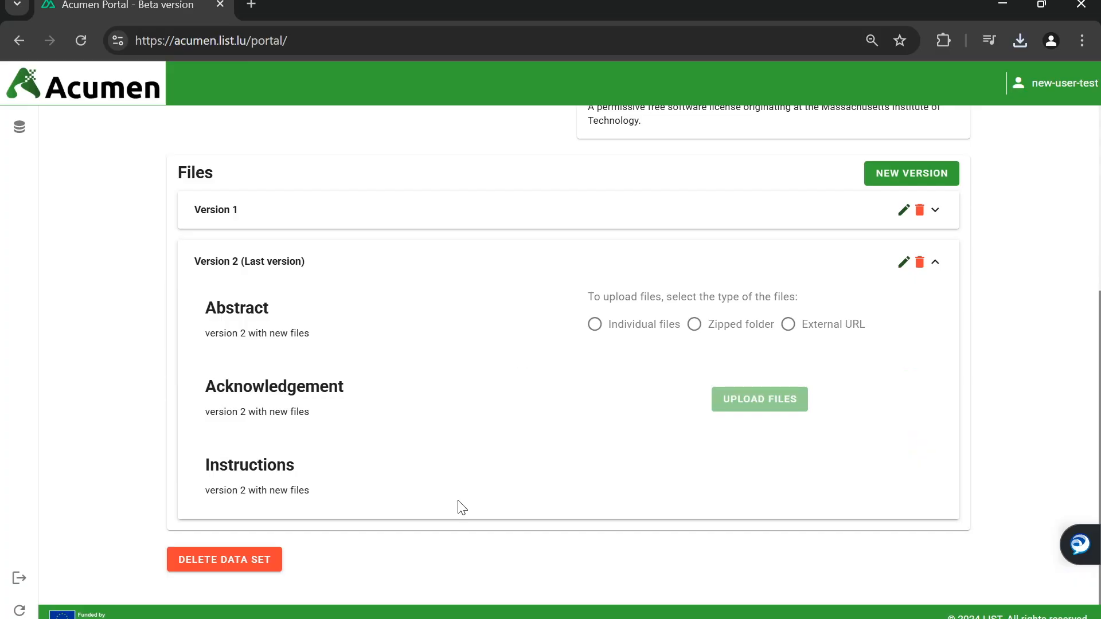
{"action": "left_click", "coordinate": [718, 325]}
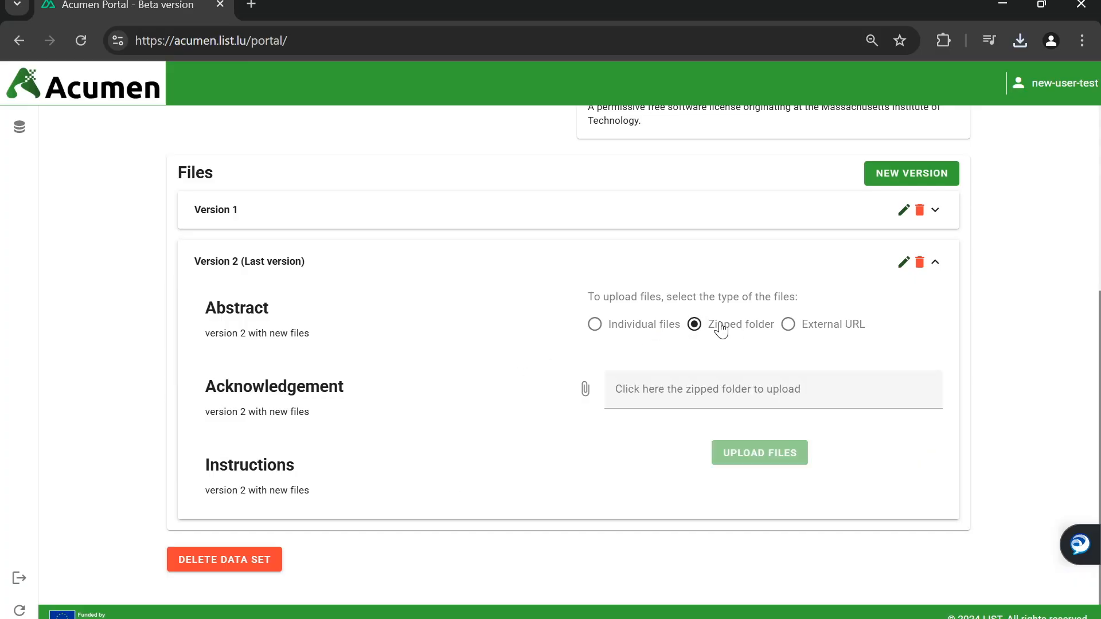
{"action": "left_click", "coordinate": [713, 393]}
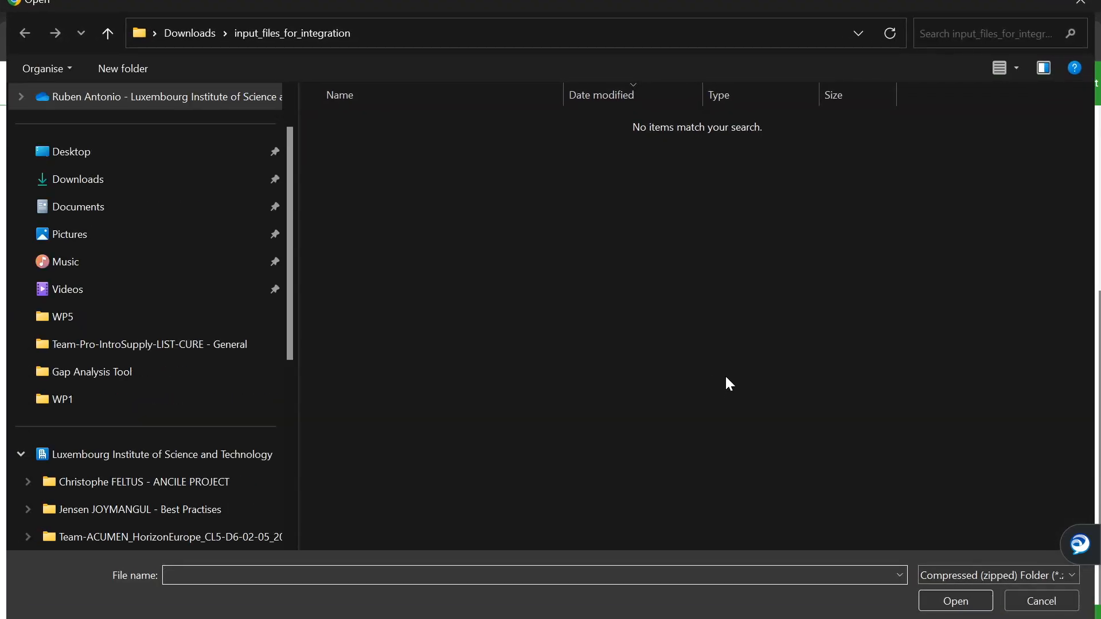
{"action": "left_click", "coordinate": [170, 188]}
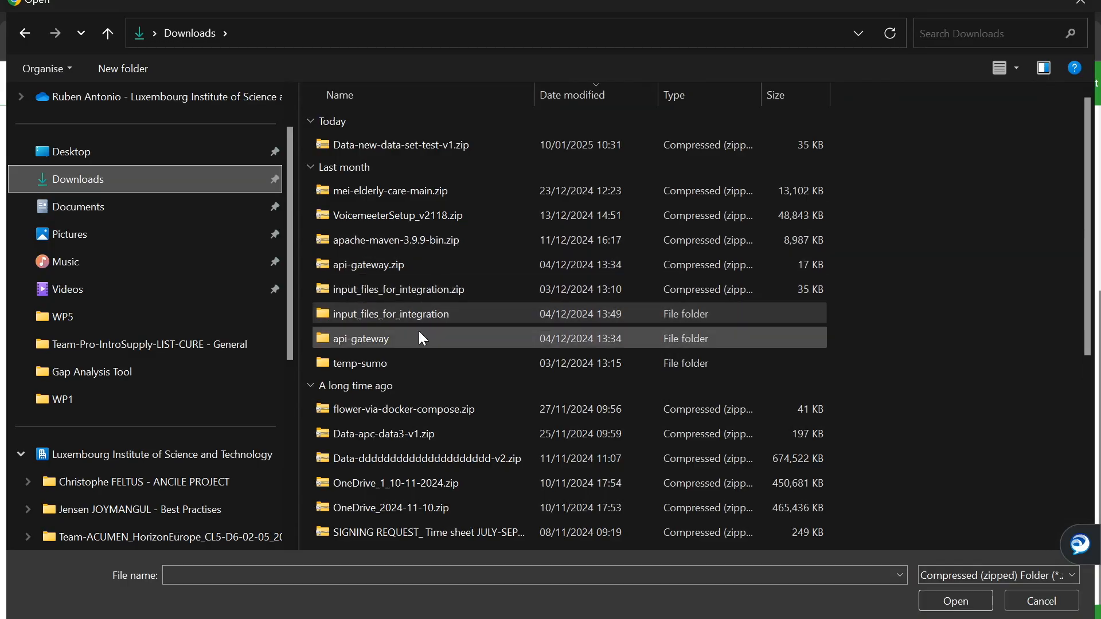
{"action": "double_click", "coordinate": [404, 459]}
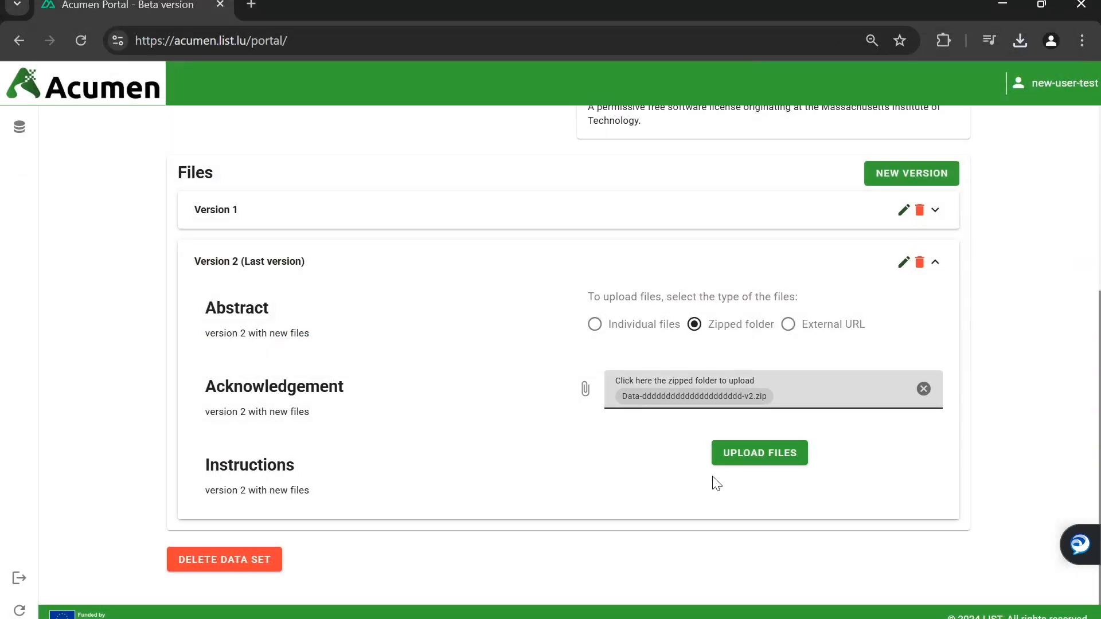
{"action": "left_click", "coordinate": [758, 468]}
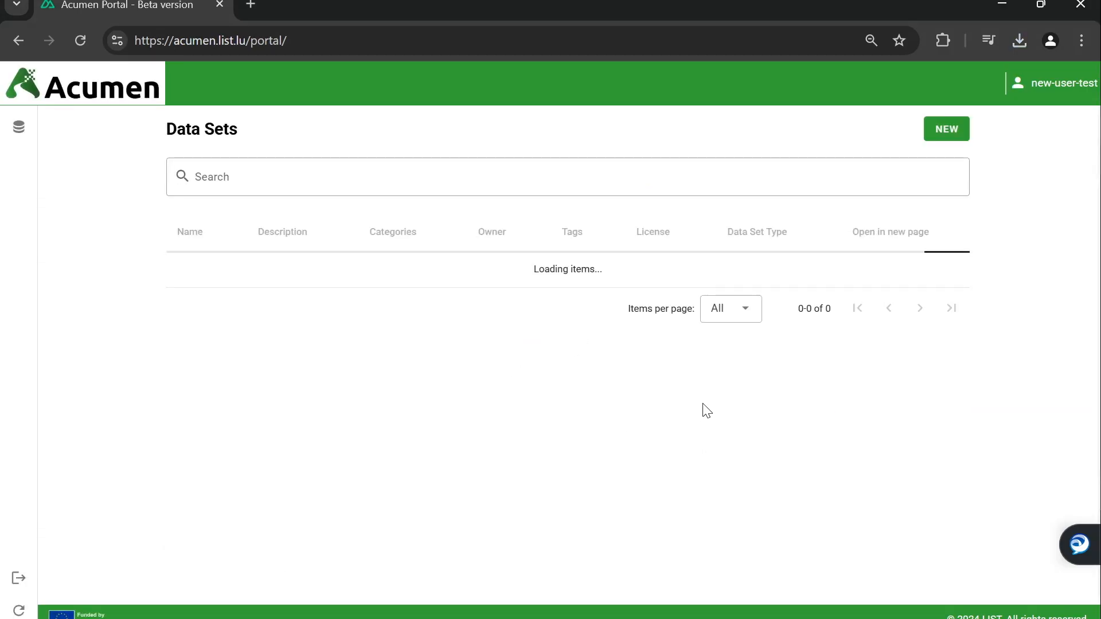
Open new-data-set-test, review its versions, then delete the data set and confirm
{"action": "scroll", "coordinate": [881, 500], "scroll_direction": "down", "scroll_amount": 1}
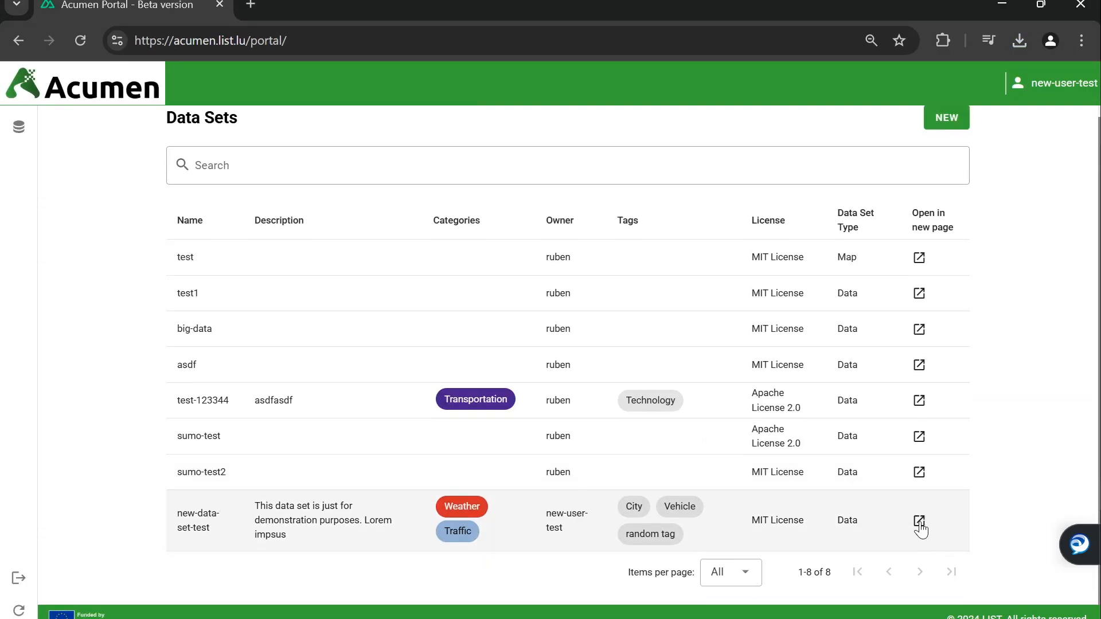
{"action": "left_click", "coordinate": [918, 524]}
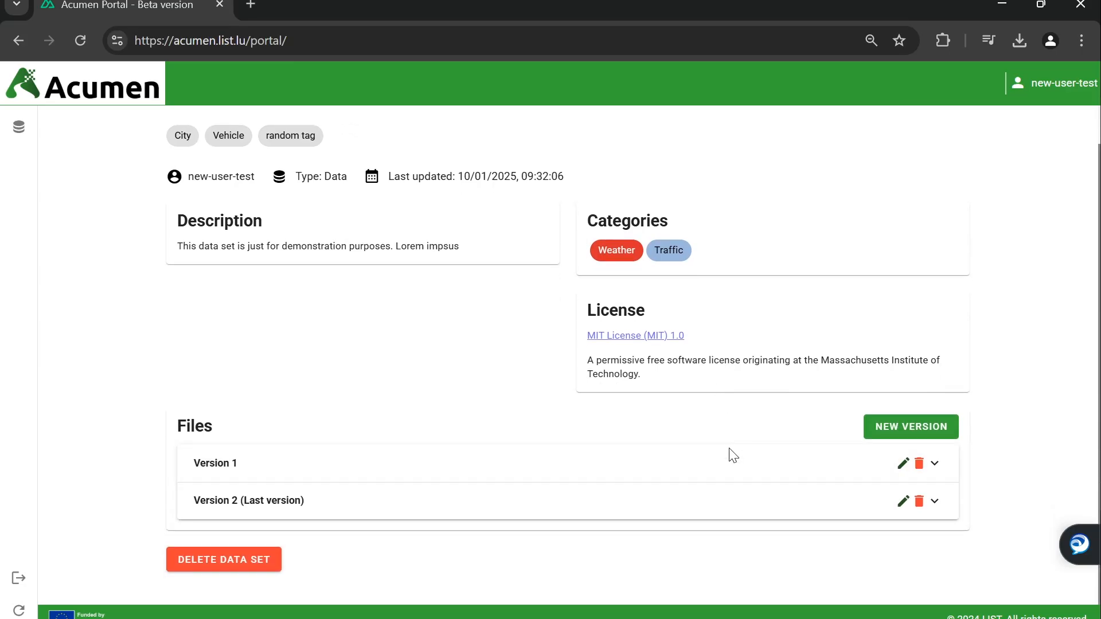
{"action": "scroll", "coordinate": [733, 401], "scroll_direction": "down", "scroll_amount": 6}
{"action": "left_click_drag", "start_coordinate": [583, 285], "coordinate": [744, 512]}
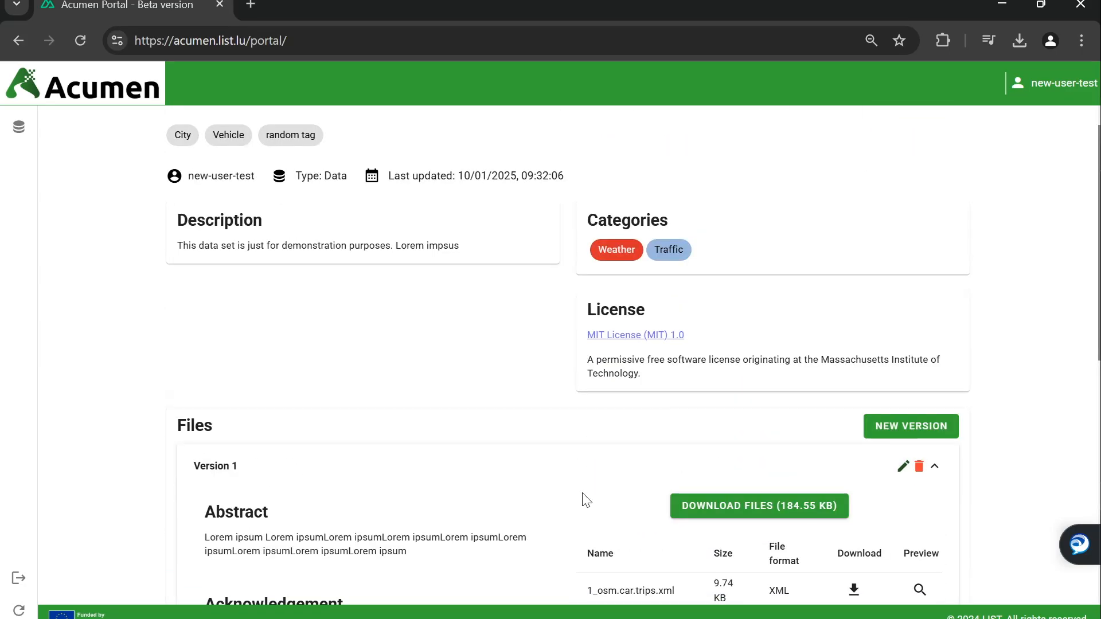
{"action": "left_click", "coordinate": [580, 471]}
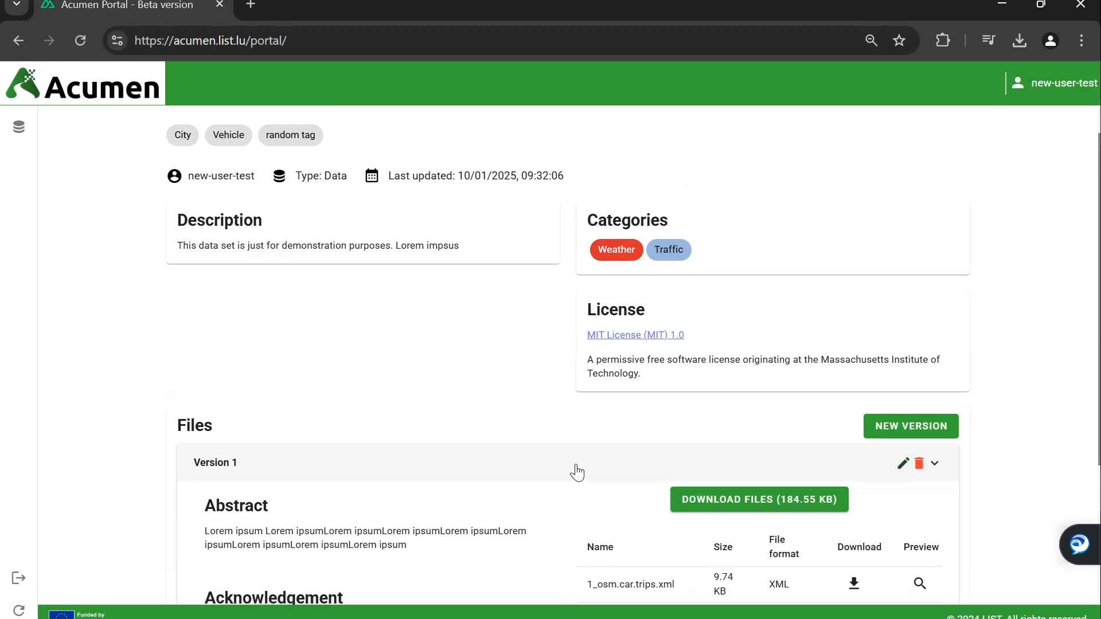
{"action": "left_click", "coordinate": [195, 569]}
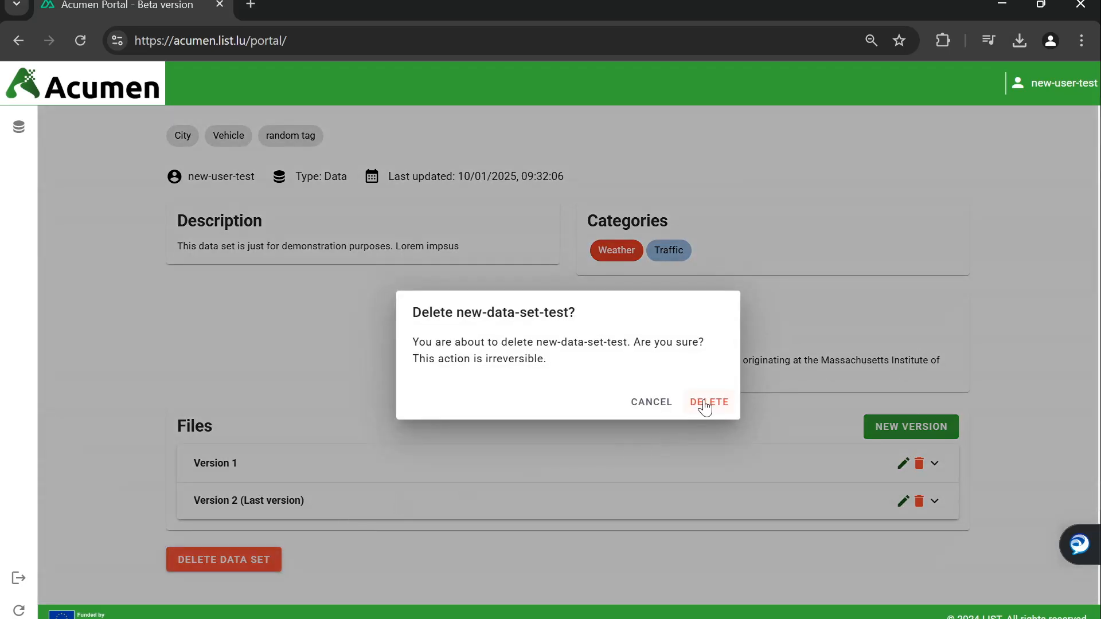
{"action": "left_click", "coordinate": [705, 405]}
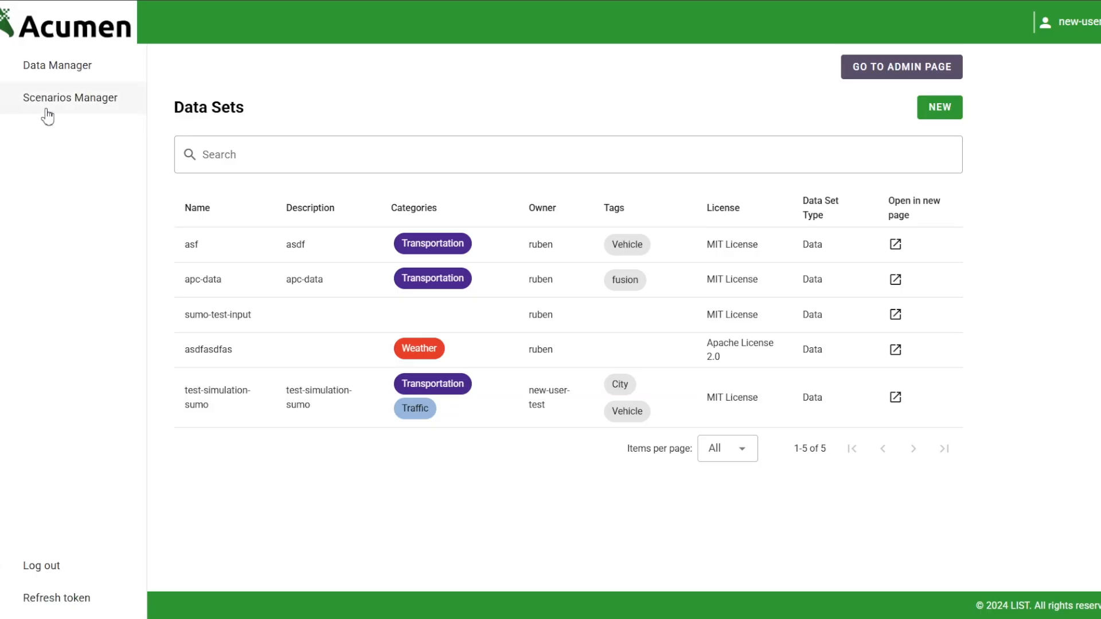
Create Mobility scenario 'Closure of tunnel in Amsterdam' with its name as description, then begin its sub-scenario
{"action": "left_click", "coordinate": [44, 106]}
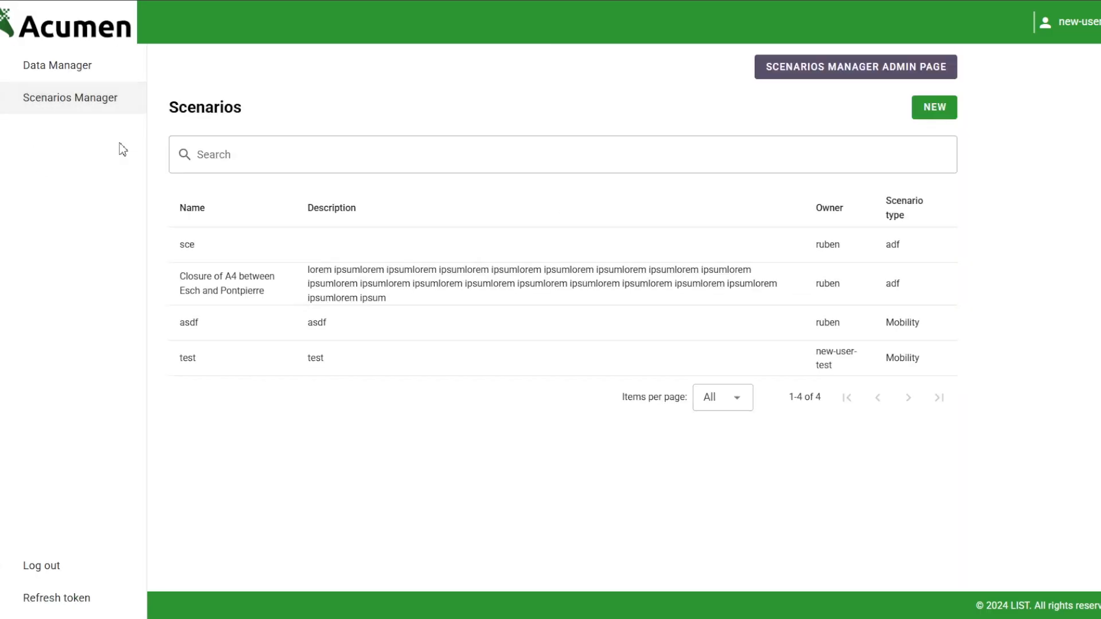
{"action": "left_click", "coordinate": [916, 115]}
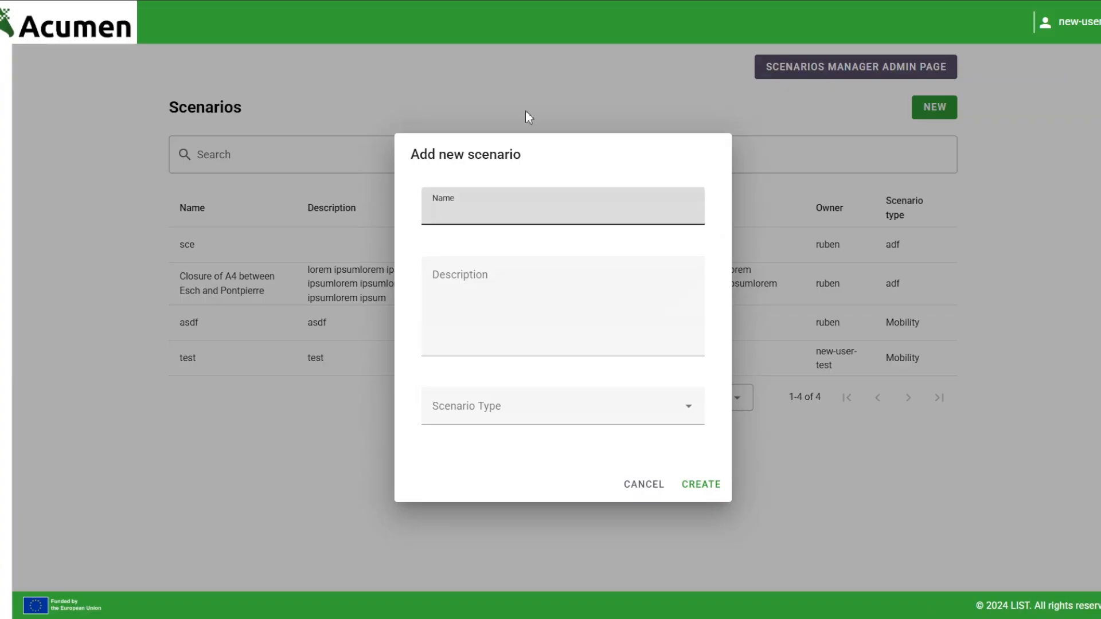
{"action": "type", "text": "Closure of tunnel in "}
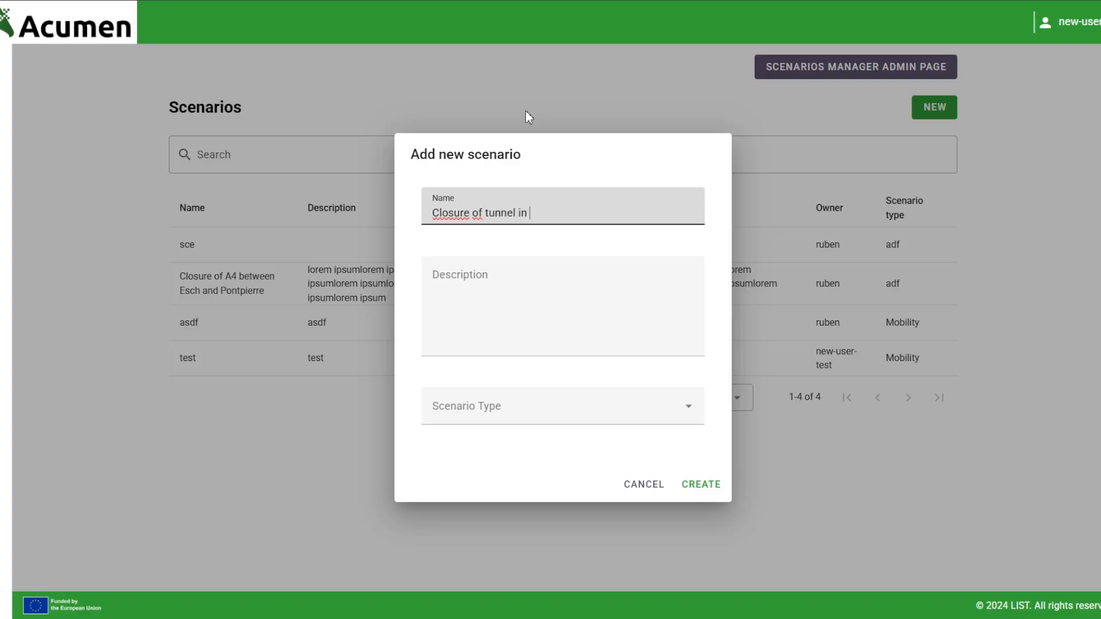
{"action": "type", "text": "Amsterdam"}
{"action": "left_click", "coordinate": [506, 350]}
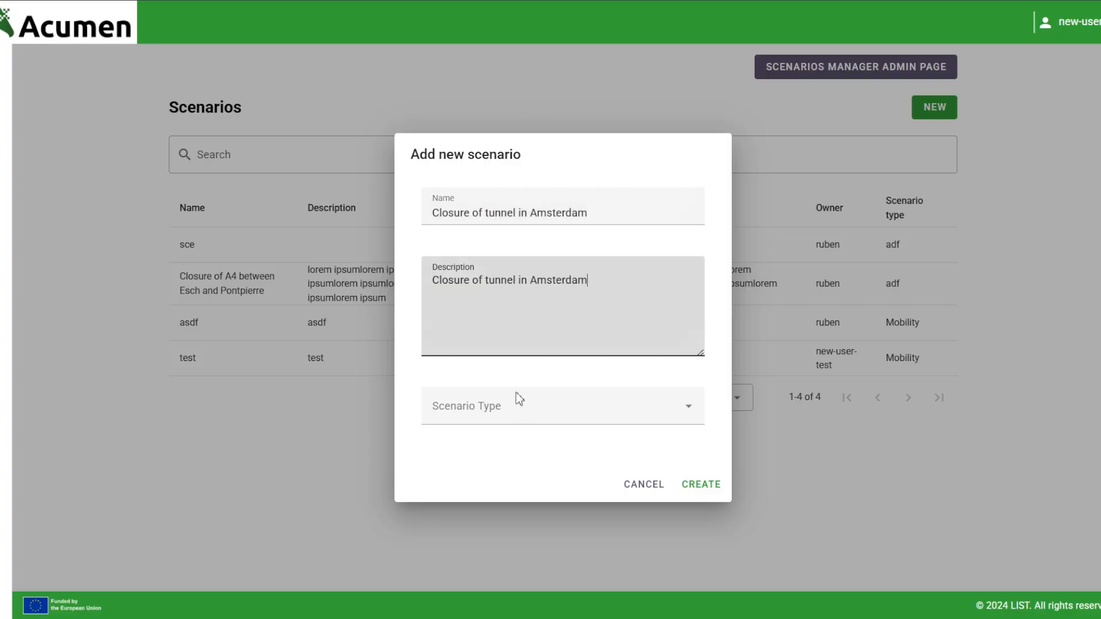
{"action": "type", "text": "Closure of tunnel in Amsterdam"}
{"action": "left_click", "coordinate": [520, 416]}
{"action": "left_click", "coordinate": [499, 480]}
{"action": "left_click", "coordinate": [709, 484]}
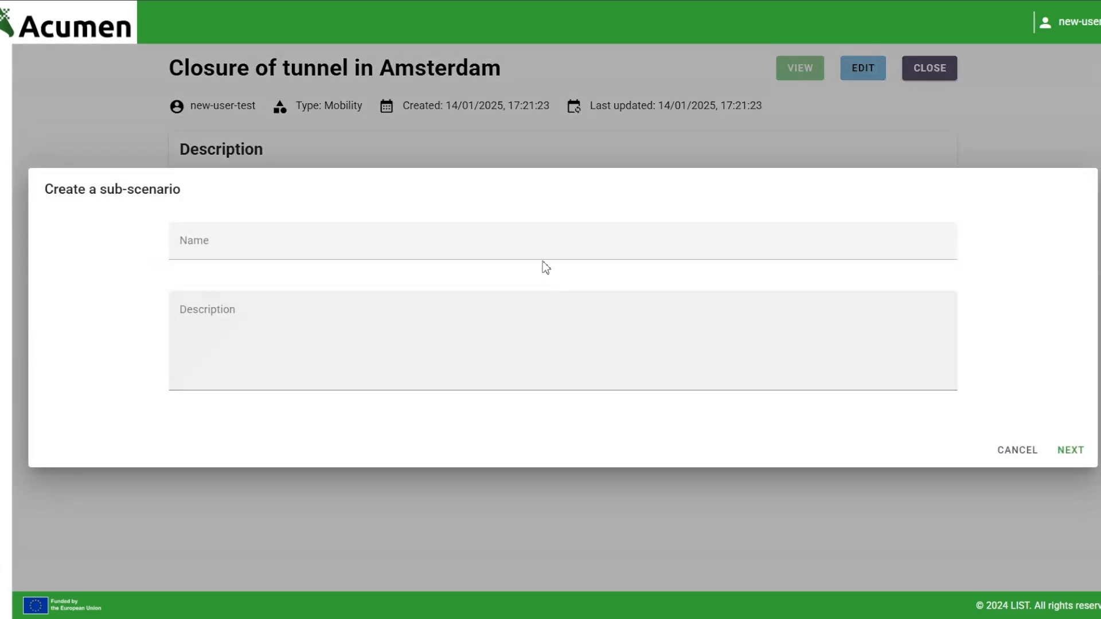
{"action": "left_click", "coordinate": [539, 247]}
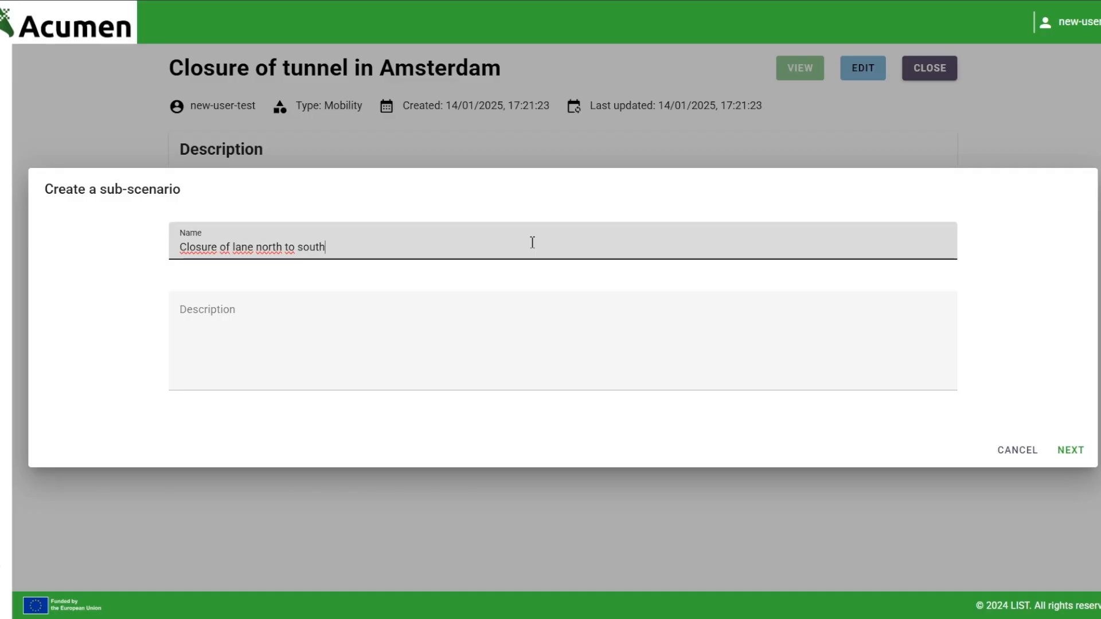
Give the 'Closure of lane north to south' sub-scenario a Run simulation tool step
{"action": "left_click", "coordinate": [516, 310]}
{"action": "left_click", "coordinate": [1054, 459]}
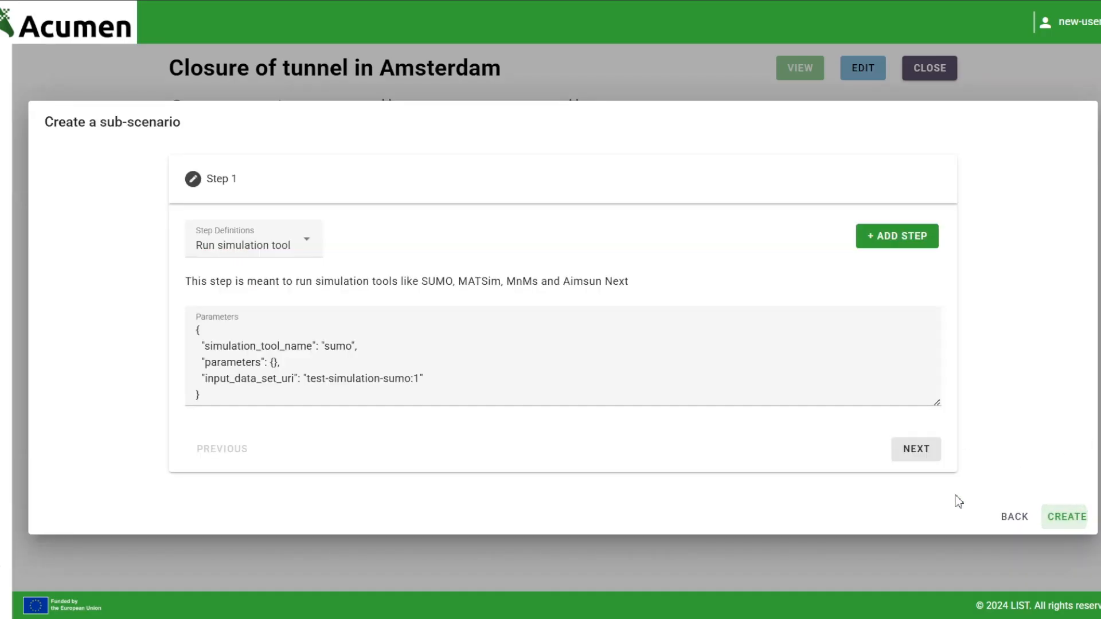
{"action": "left_click", "coordinate": [241, 252]}
{"action": "left_click", "coordinate": [229, 278]}
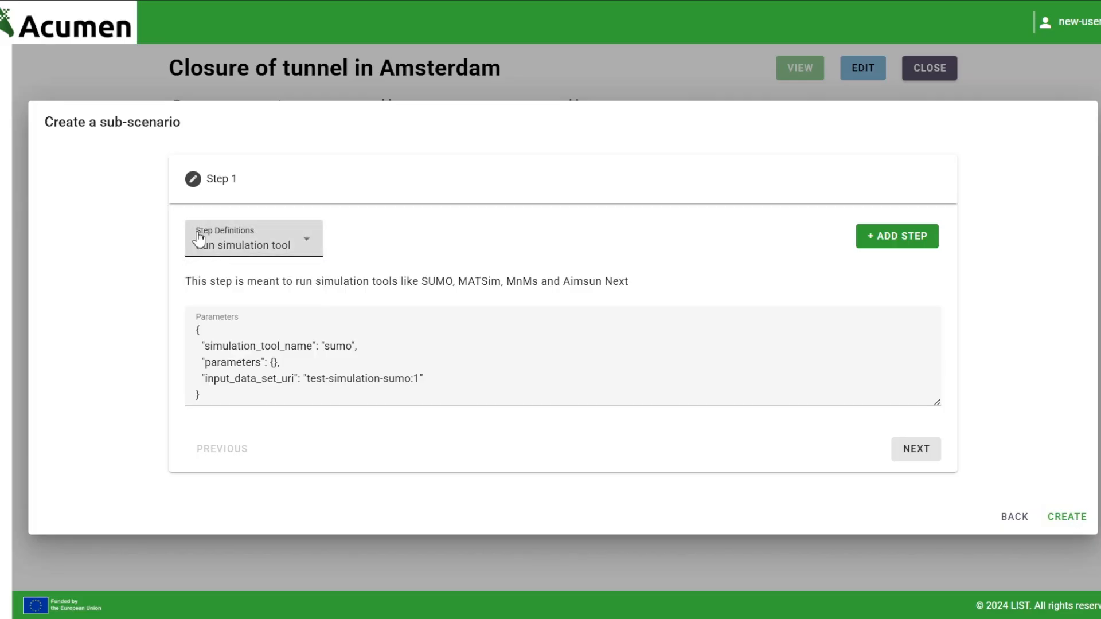
Edit the SUMO step parameters, save the sub-scenario and show its details
{"action": "double_click", "coordinate": [330, 346]}
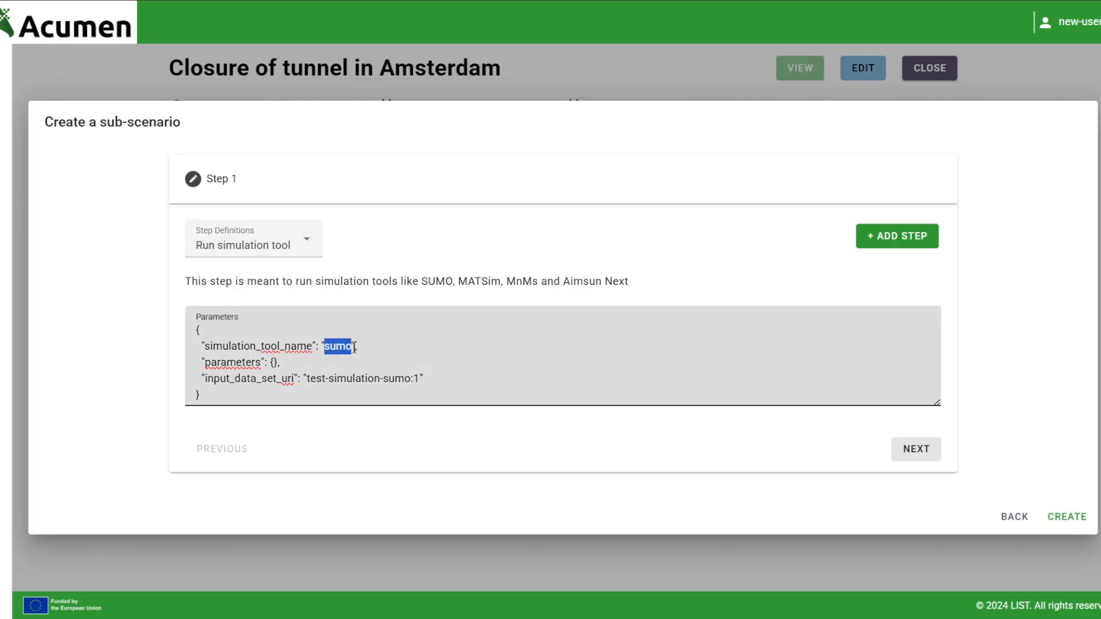
{"action": "double_click", "coordinate": [274, 363]}
{"action": "key", "text": "Return"}
{"action": "key", "text": "Return"}
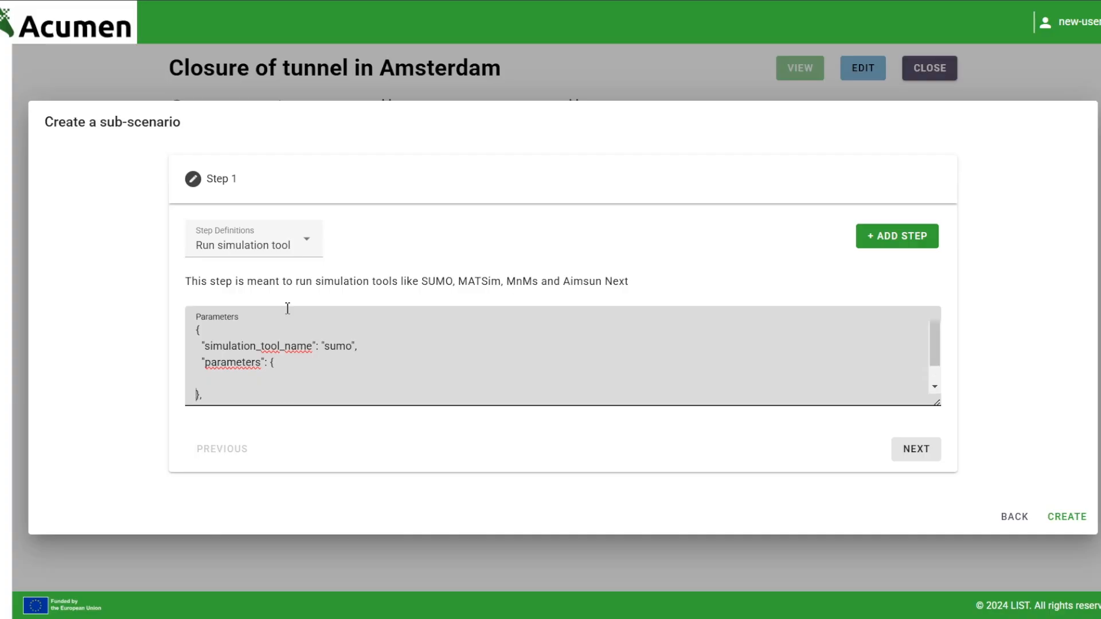
{"action": "key", "text": "Tab"}
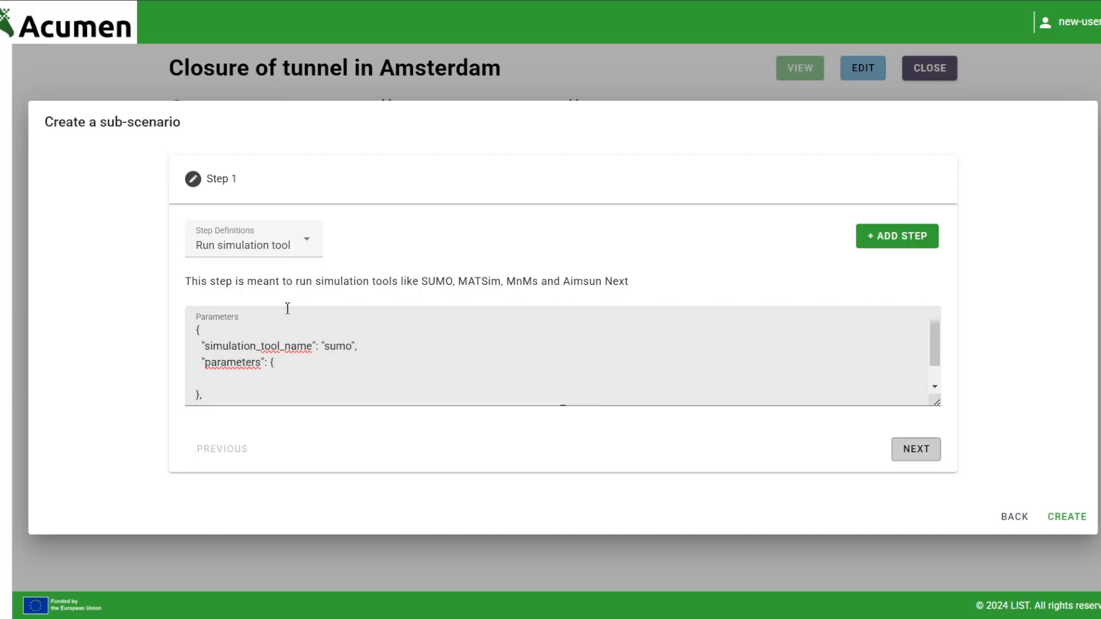
{"action": "left_click", "coordinate": [277, 373]}
{"action": "scroll", "coordinate": [279, 374], "scroll_direction": "down", "scroll_amount": 2}
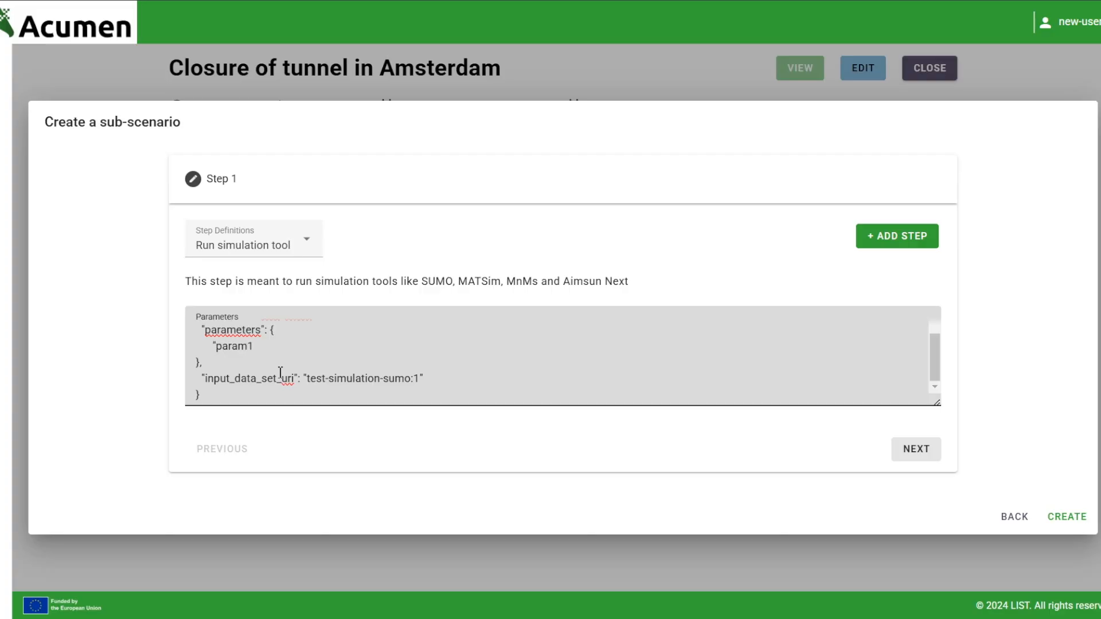
{"action": "left_click", "coordinate": [1065, 516]}
{"action": "left_click", "coordinate": [446, 262]}
Execute the SUMO step of 'Closure of lane north to south' until it reports EXECUTION FINISHED
{"action": "scroll", "coordinate": [364, 287], "scroll_direction": "down", "scroll_amount": 3}
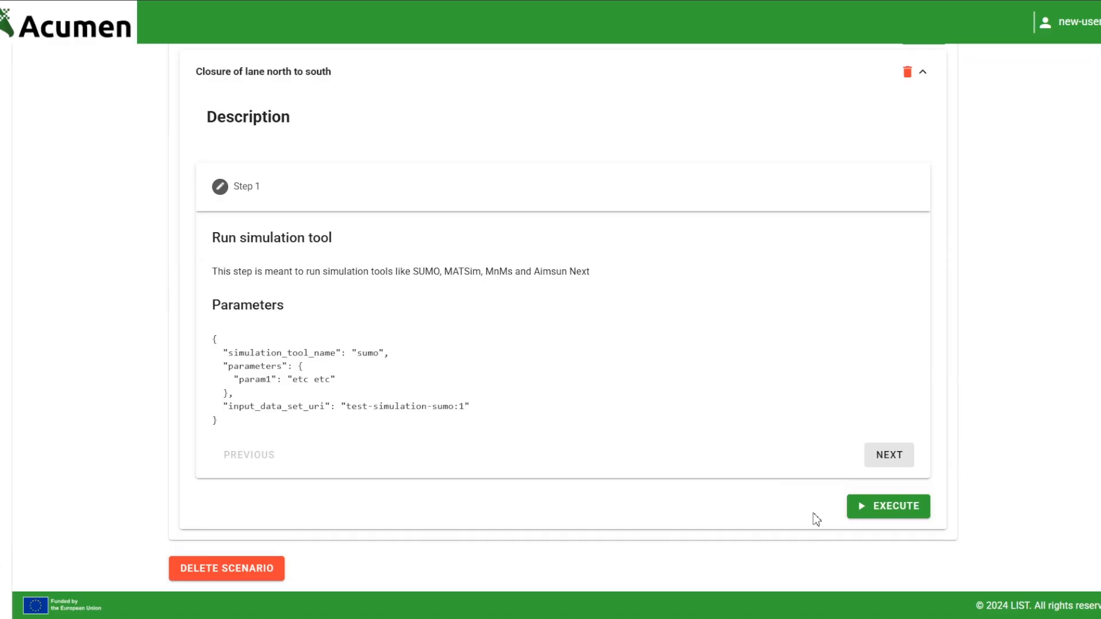
{"action": "left_click", "coordinate": [877, 509]}
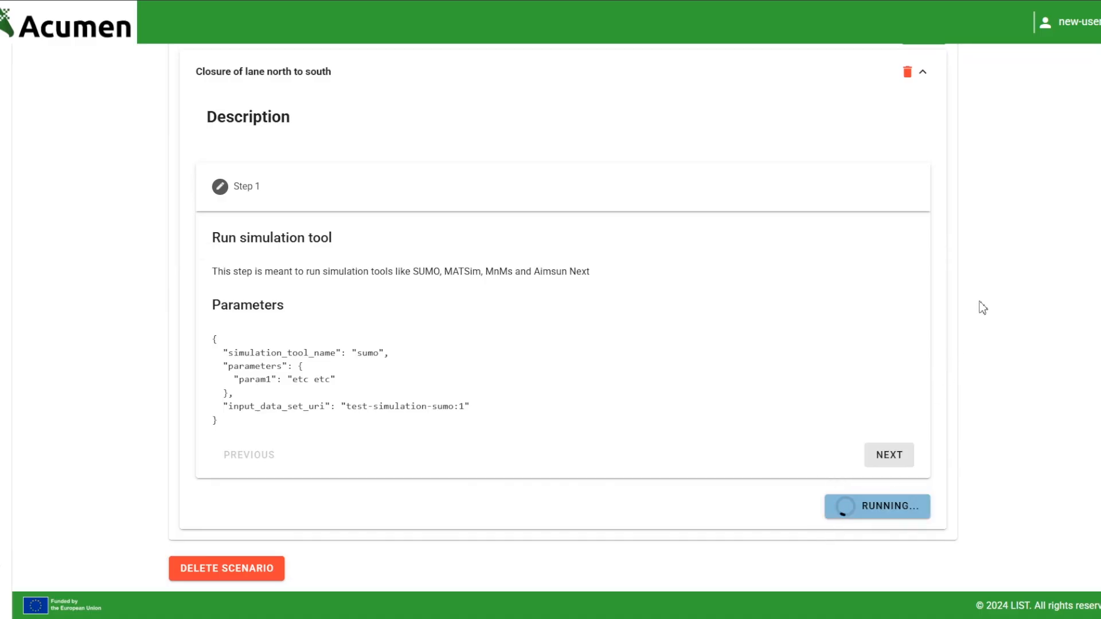
{"action": "scroll", "coordinate": [1005, 251], "scroll_direction": "up", "scroll_amount": 4}
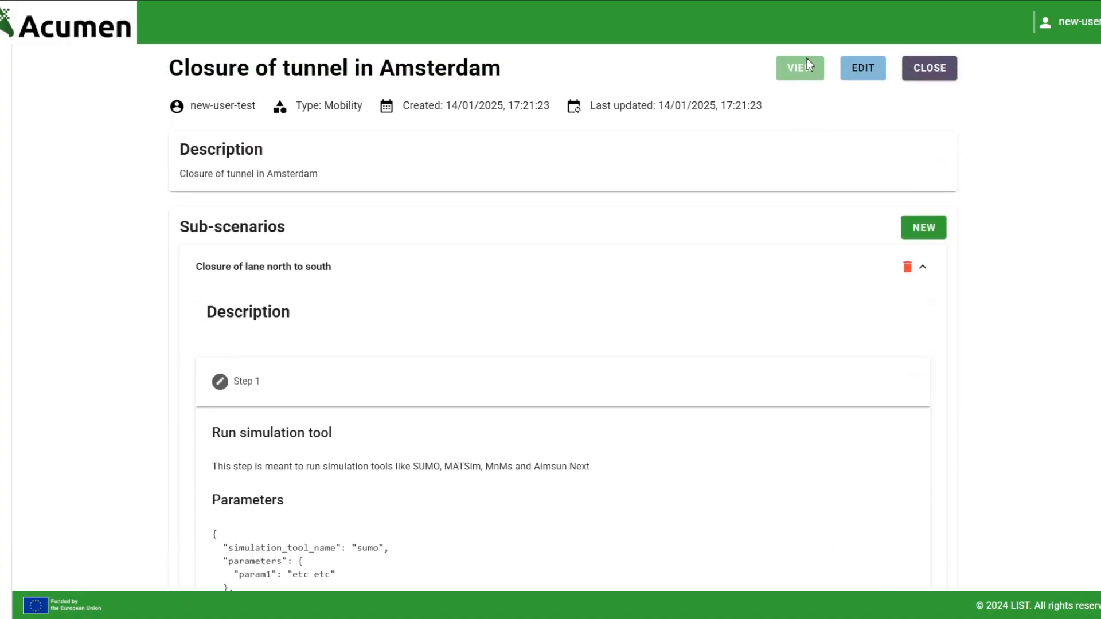
{"action": "scroll", "coordinate": [862, 266], "scroll_direction": "down", "scroll_amount": 4}
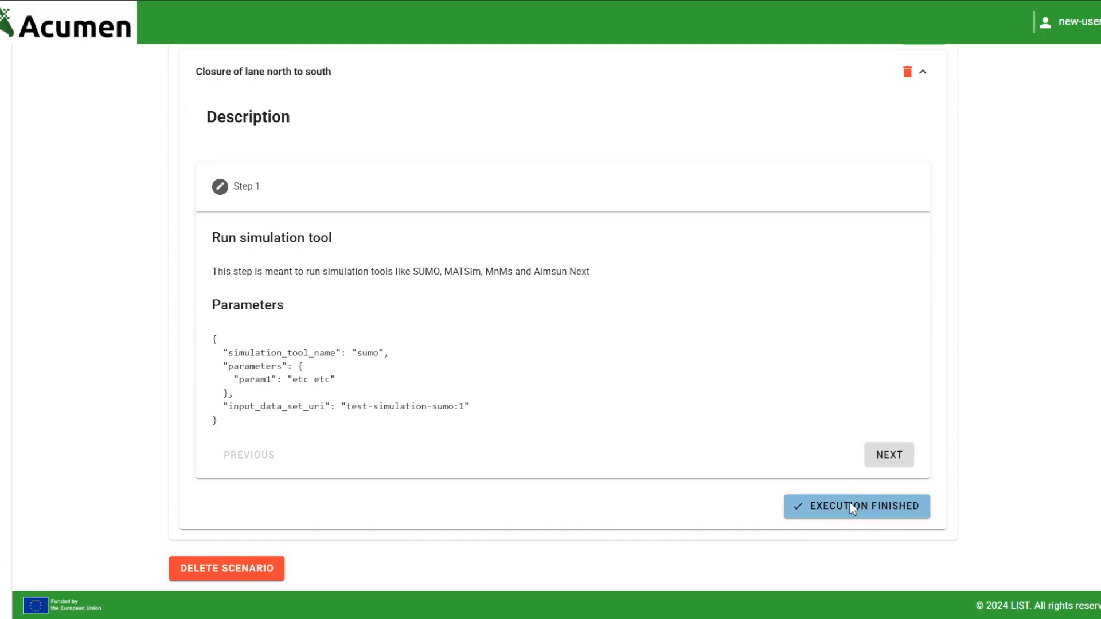
{"action": "scroll", "coordinate": [948, 476], "scroll_direction": "up", "scroll_amount": 4}
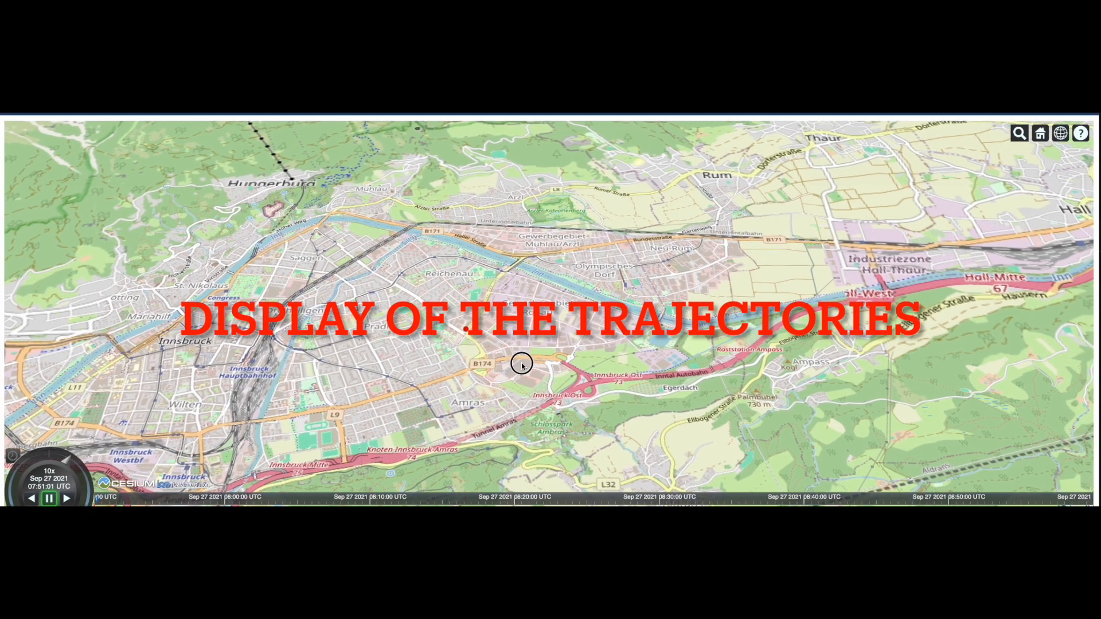
Play the vehicle trajectories over Innsbruck while panning the map, then pause at 07:55:14
{"action": "left_click_drag", "start_coordinate": [521, 363], "coordinate": [566, 361]}
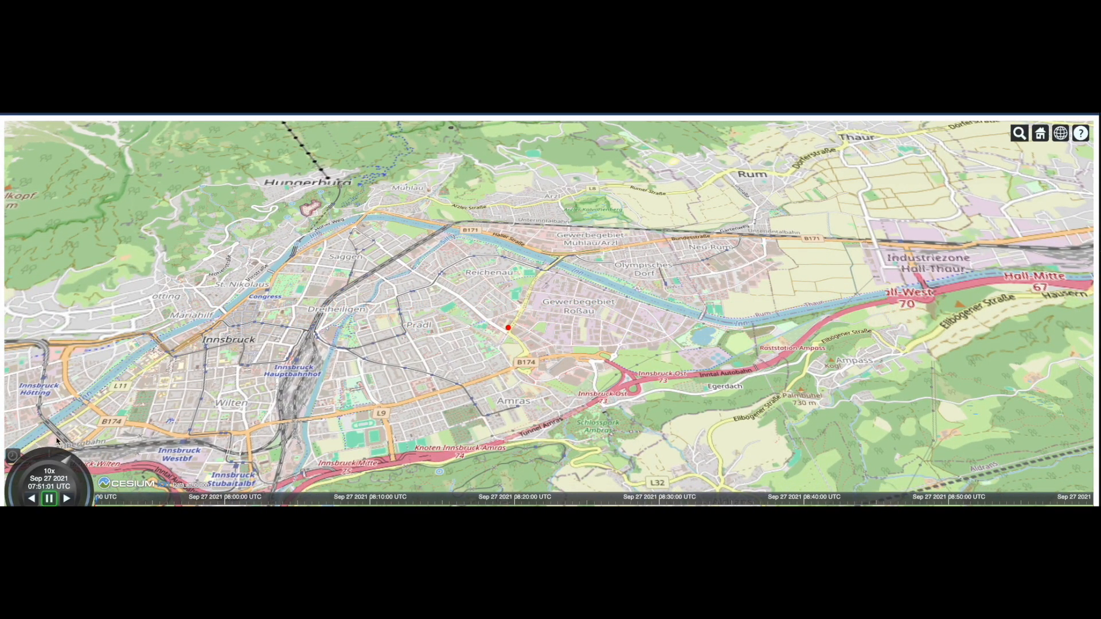
{"action": "left_click", "coordinate": [66, 498]}
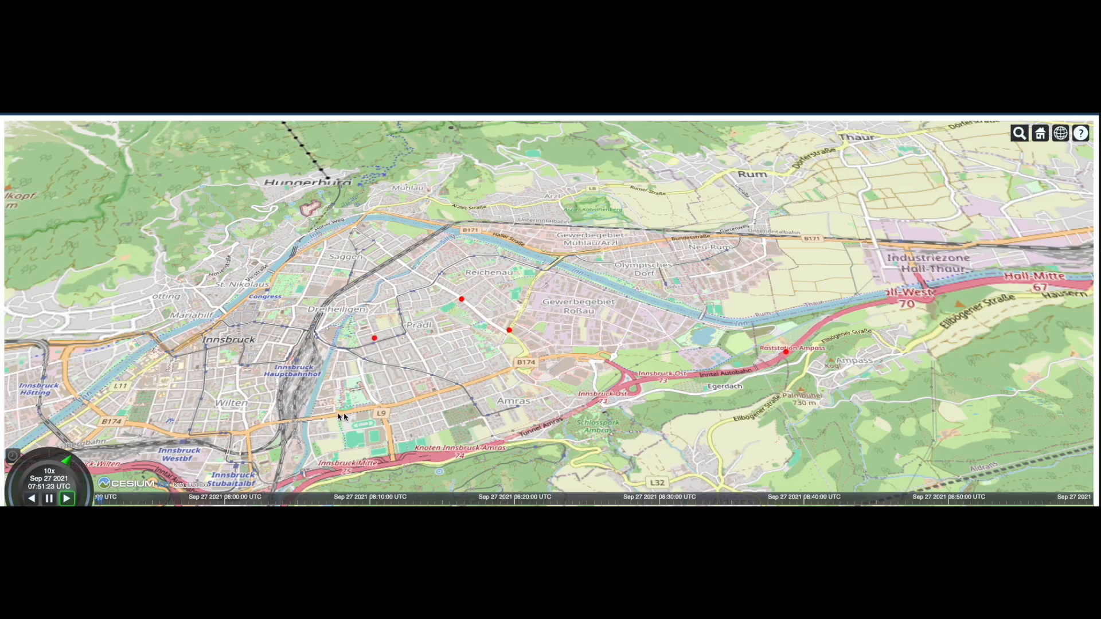
{"action": "scroll", "coordinate": [512, 409], "scroll_direction": "up", "scroll_amount": 1}
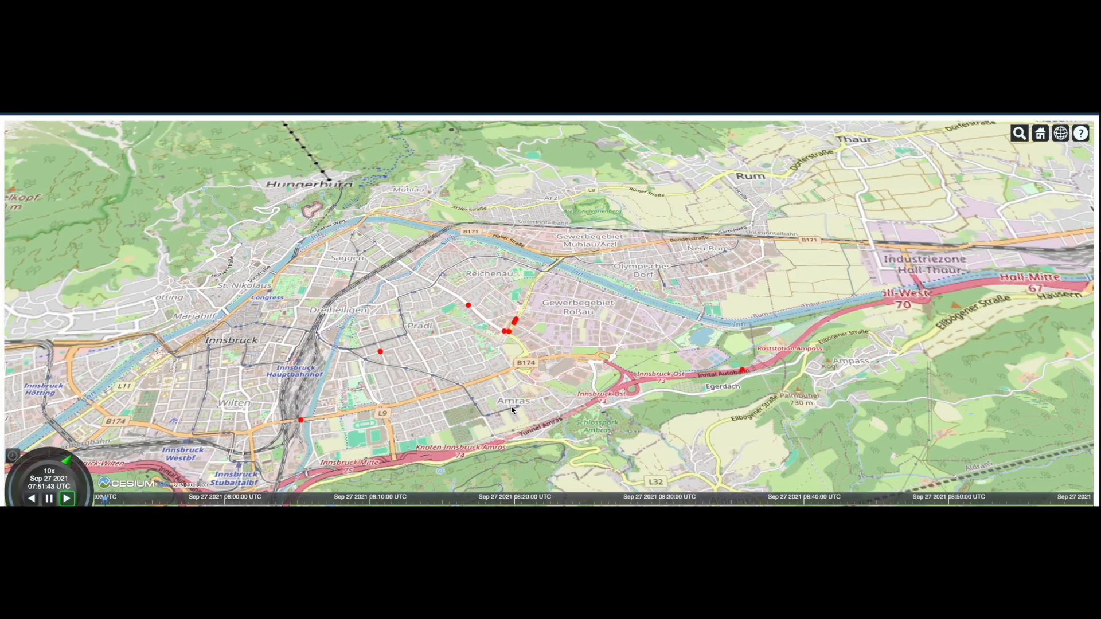
{"action": "scroll", "coordinate": [512, 408], "scroll_direction": "down", "scroll_amount": 3}
{"action": "left_click_drag", "start_coordinate": [518, 396], "coordinate": [516, 376]}
{"action": "scroll", "coordinate": [516, 375], "scroll_direction": "down", "scroll_amount": 3}
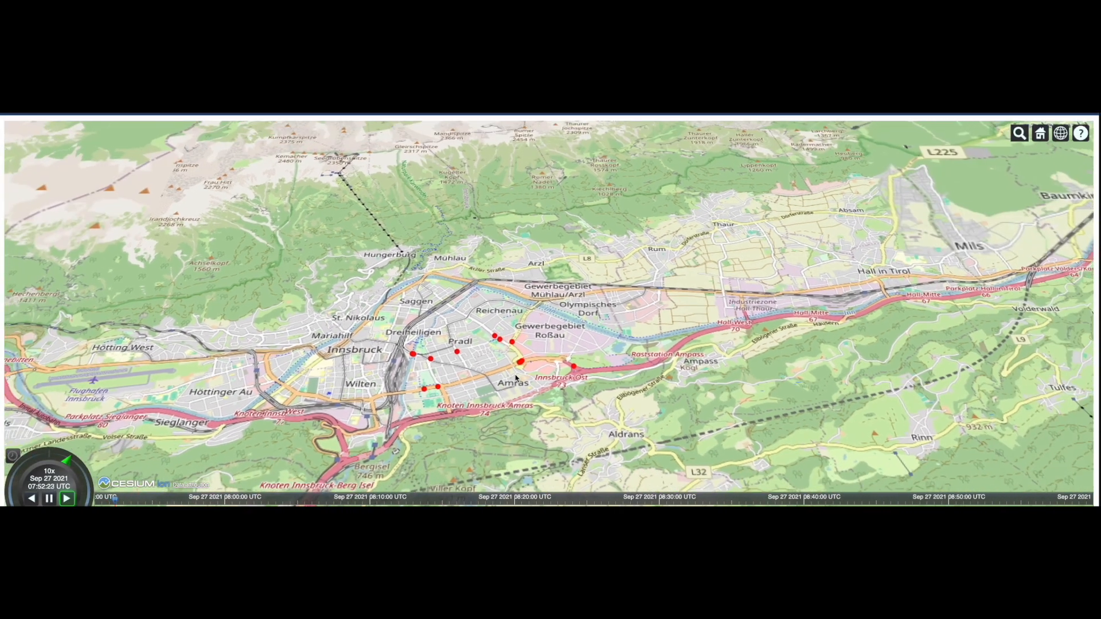
{"action": "left_click_drag", "start_coordinate": [566, 336], "coordinate": [570, 286]}
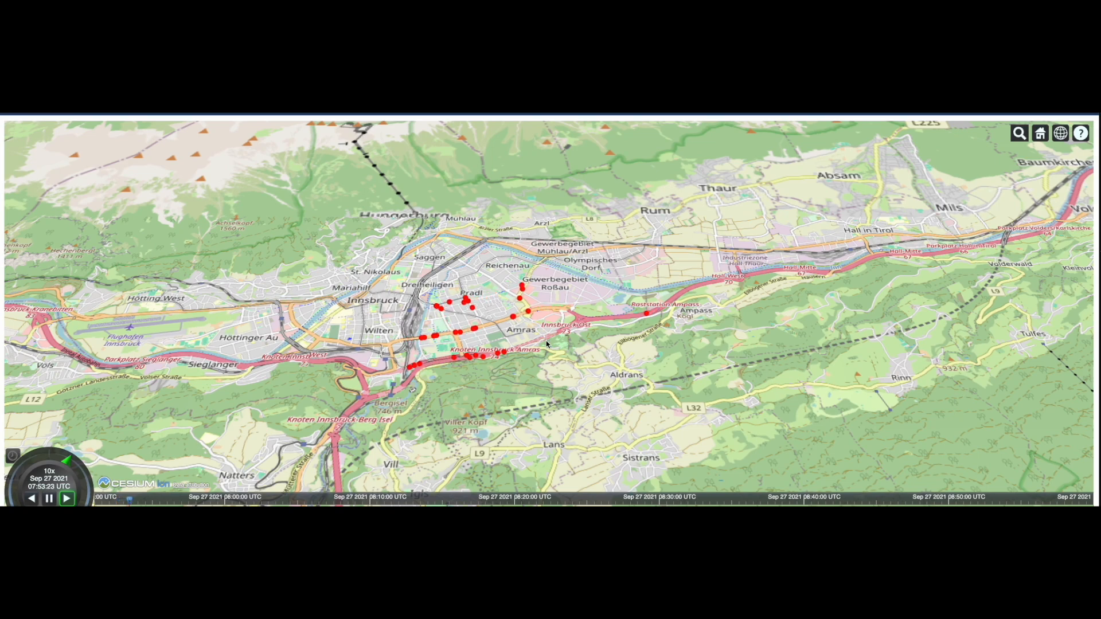
{"action": "scroll", "coordinate": [547, 345], "scroll_direction": "up", "scroll_amount": 5}
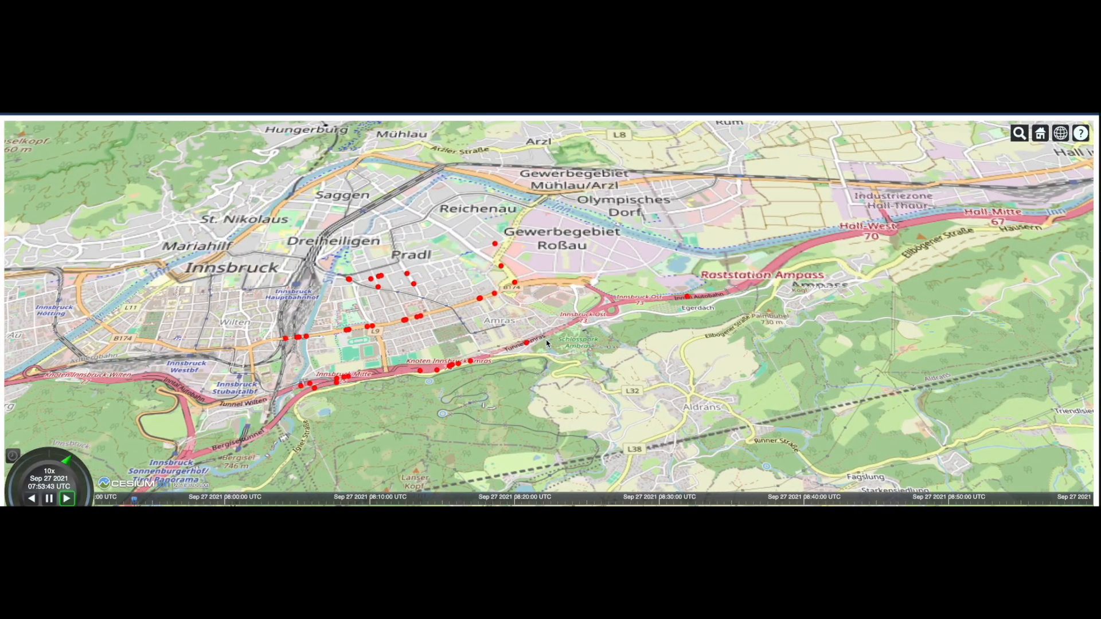
{"action": "scroll", "coordinate": [546, 344], "scroll_direction": "up", "scroll_amount": 5}
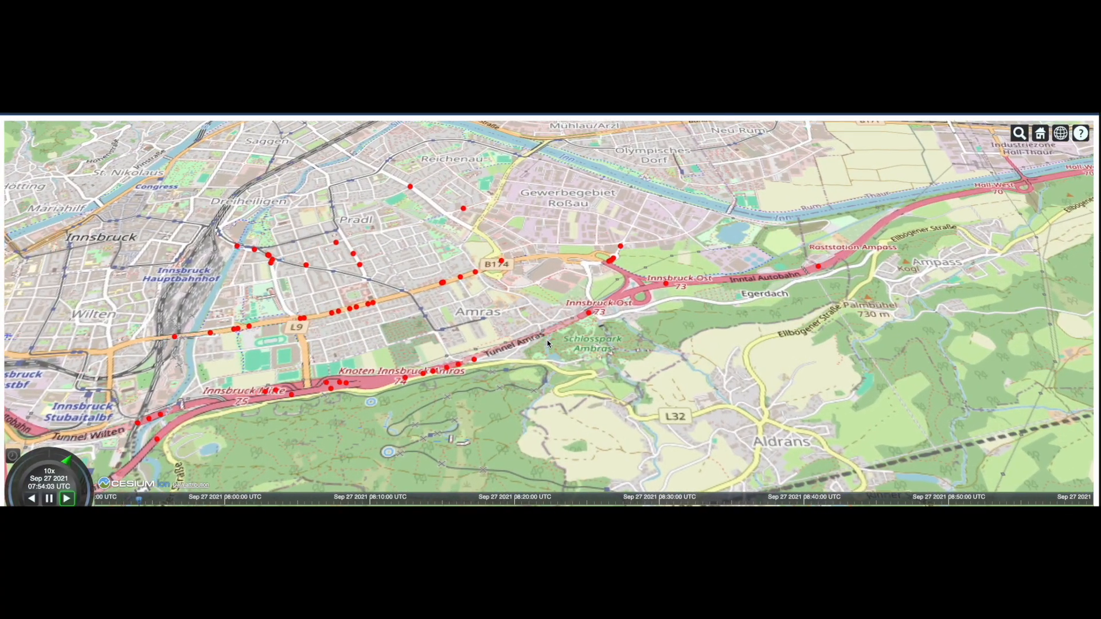
{"action": "left_click_drag", "start_coordinate": [547, 344], "coordinate": [594, 362]}
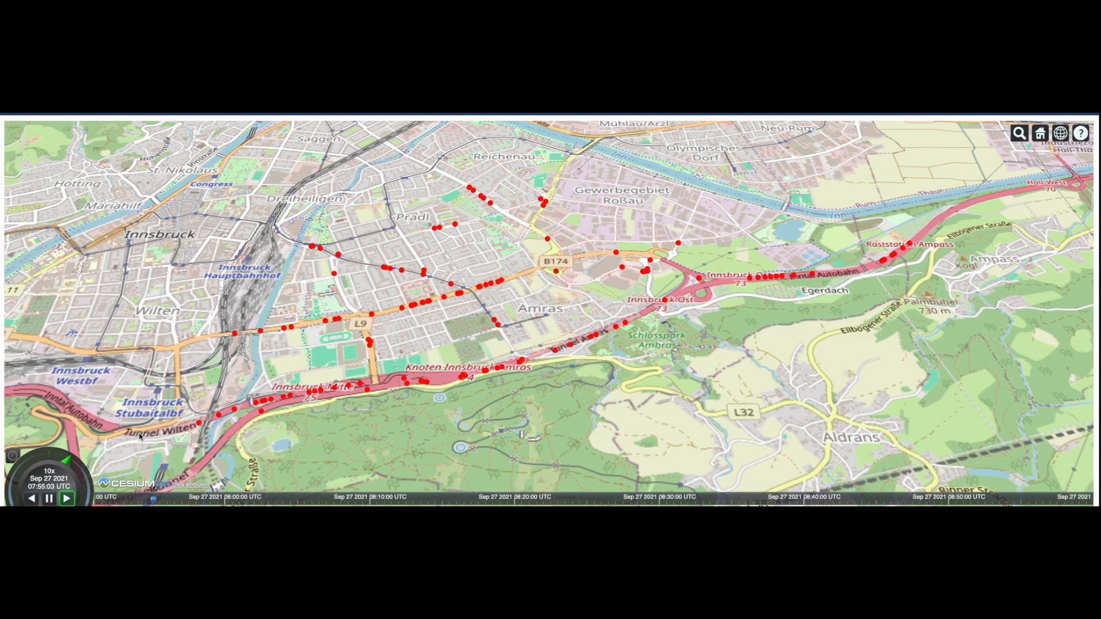
{"action": "left_click", "coordinate": [49, 498]}
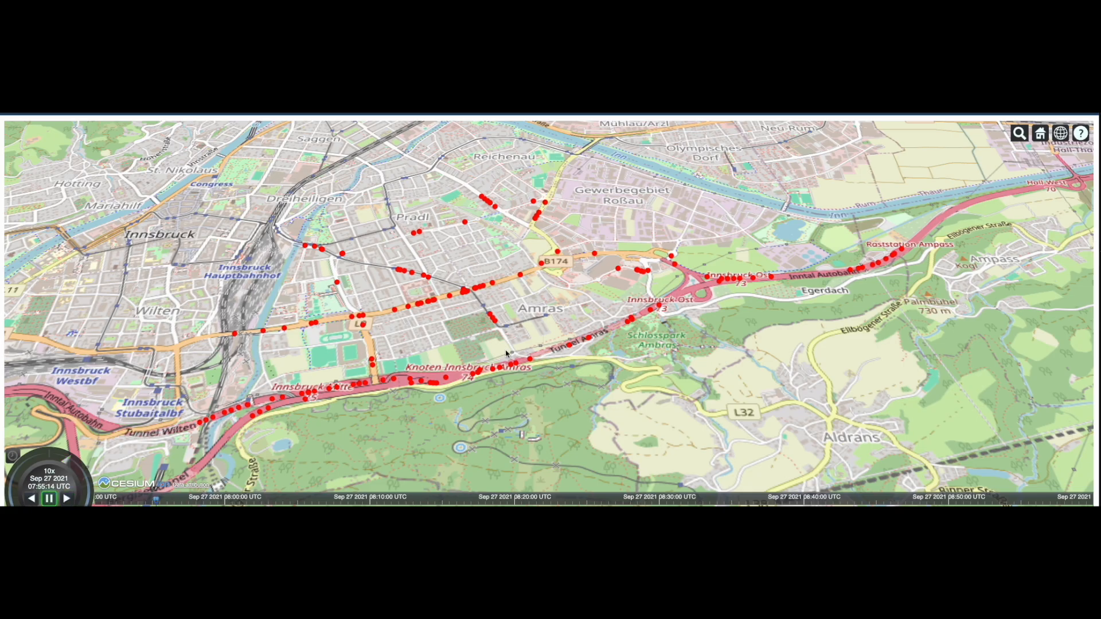
{"action": "scroll", "coordinate": [468, 344], "scroll_direction": "up", "scroll_amount": 2}
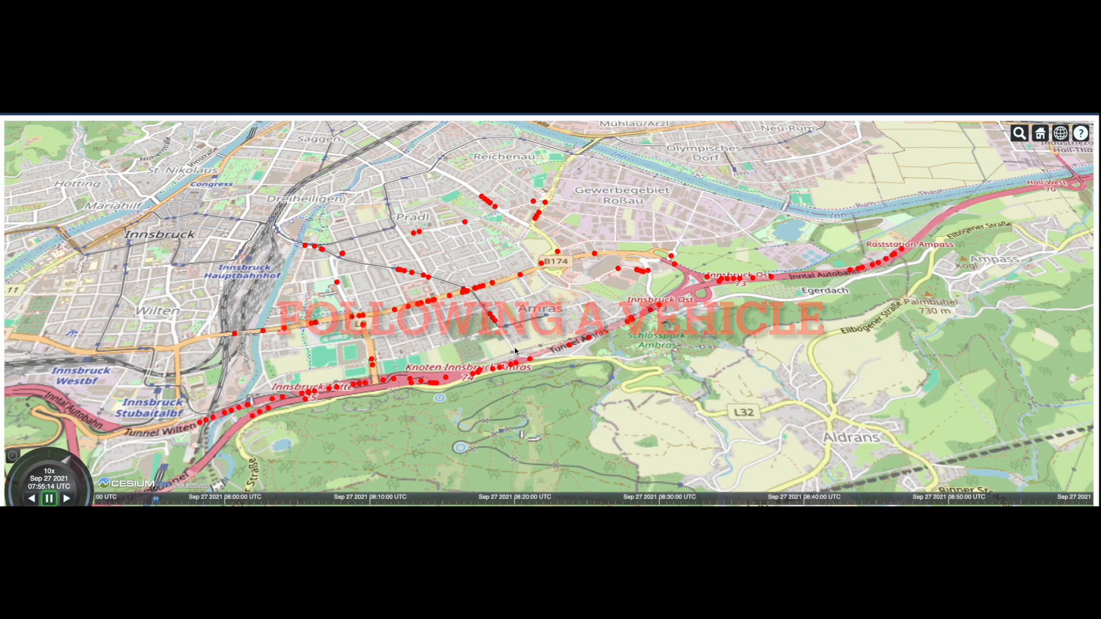
Select vehicle #285 on the motorway and follow it with playback running, zooming and panning
{"action": "scroll", "coordinate": [468, 344], "scroll_direction": "up", "scroll_amount": 2}
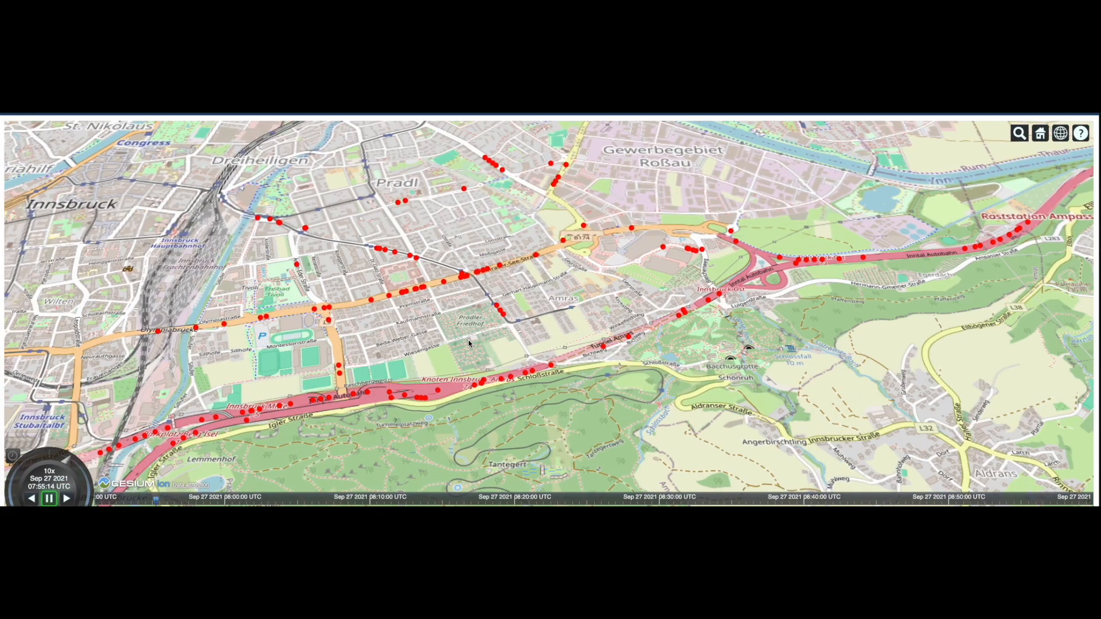
{"action": "left_click", "coordinate": [340, 367]}
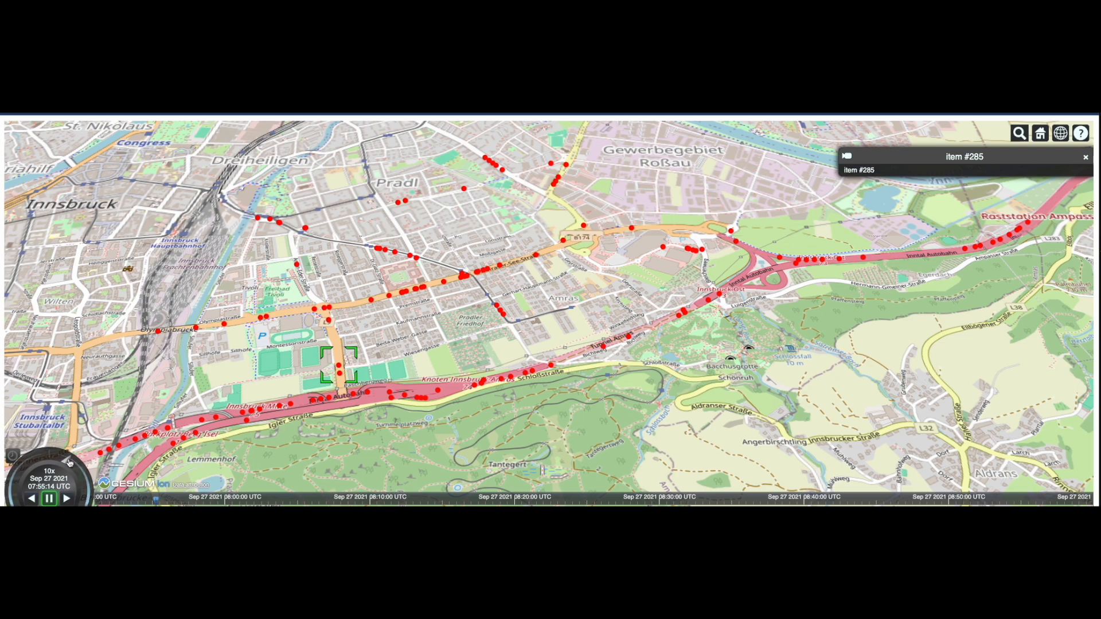
{"action": "left_click", "coordinate": [68, 499]}
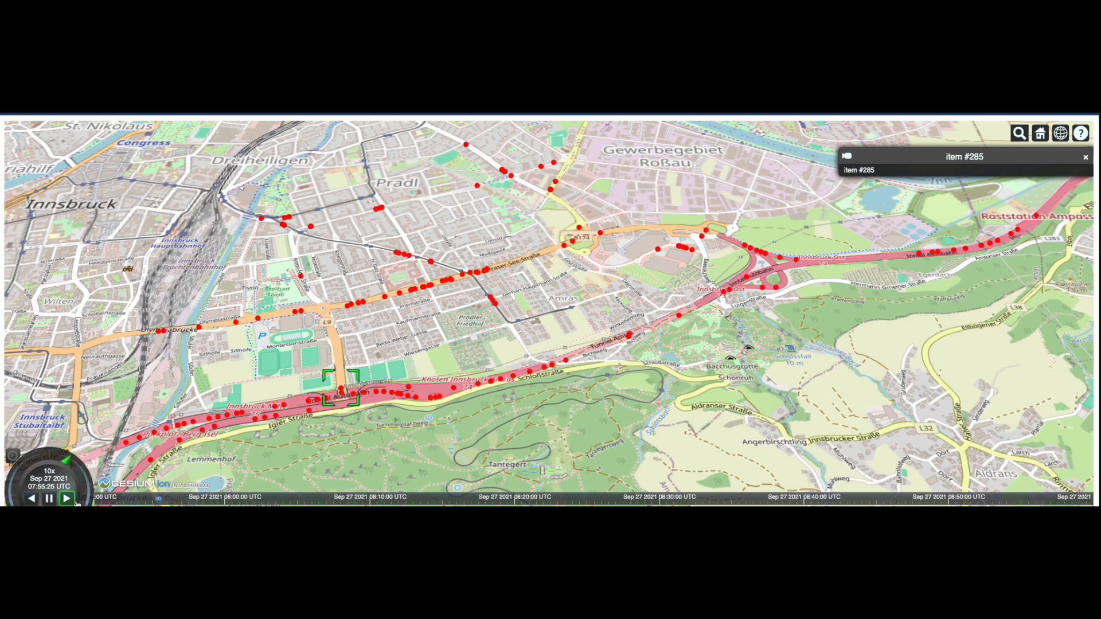
{"action": "scroll", "coordinate": [322, 422], "scroll_direction": "up", "scroll_amount": 1}
{"action": "scroll", "coordinate": [323, 422], "scroll_direction": "up", "scroll_amount": 3}
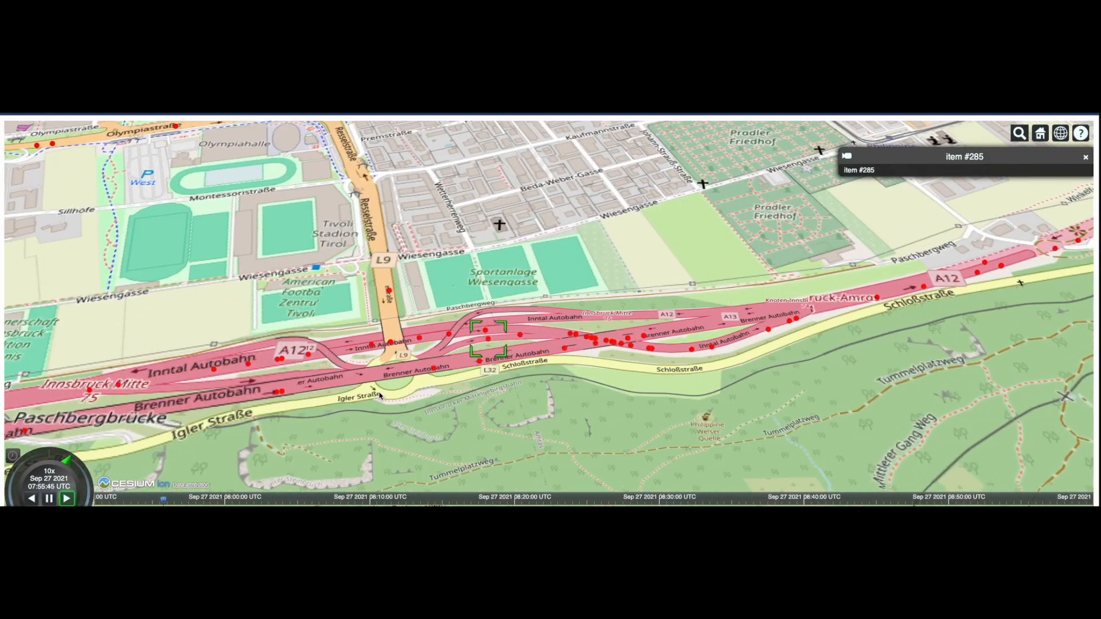
{"action": "scroll", "coordinate": [401, 405], "scroll_direction": "up", "scroll_amount": 1}
{"action": "scroll", "coordinate": [401, 405], "scroll_direction": "down", "scroll_amount": 2}
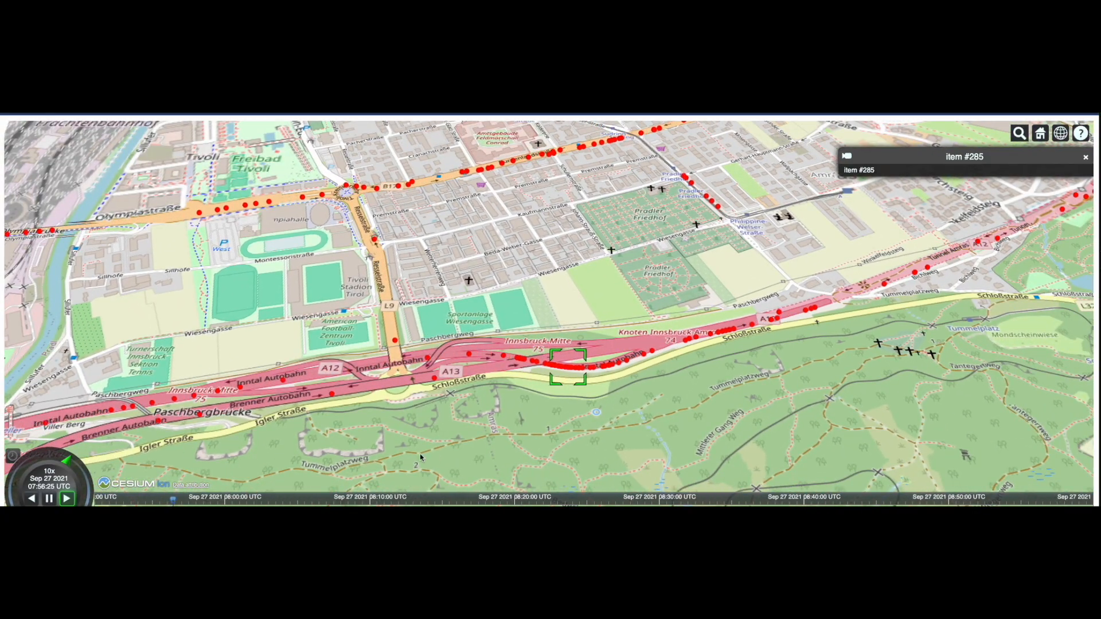
{"action": "scroll", "coordinate": [581, 373], "scroll_direction": "up", "scroll_amount": 3}
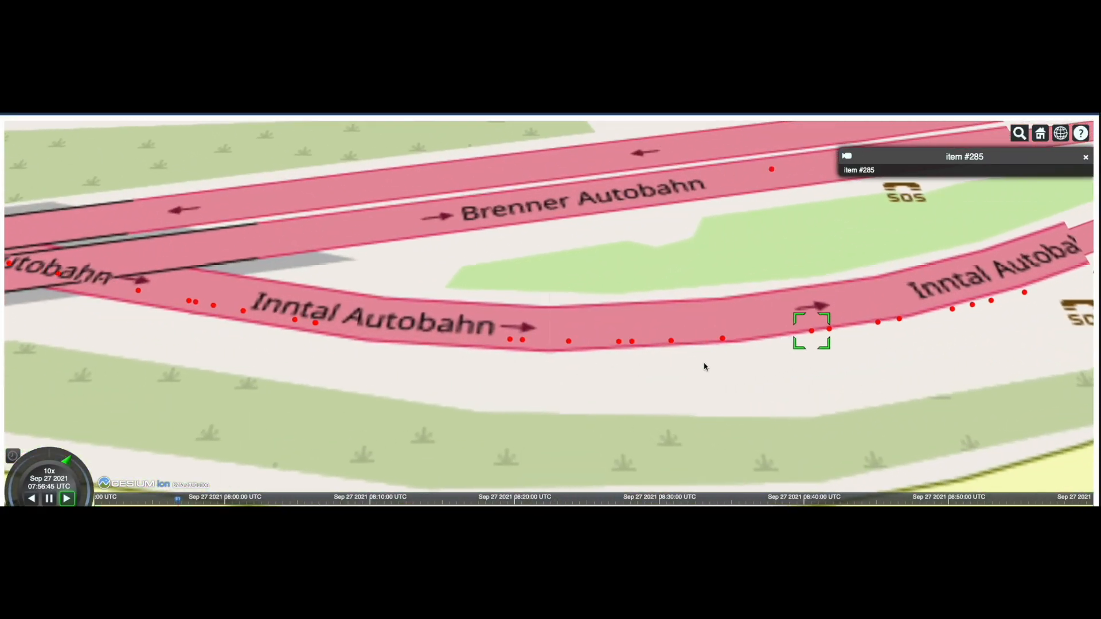
{"action": "scroll", "coordinate": [711, 367], "scroll_direction": "down", "scroll_amount": 1}
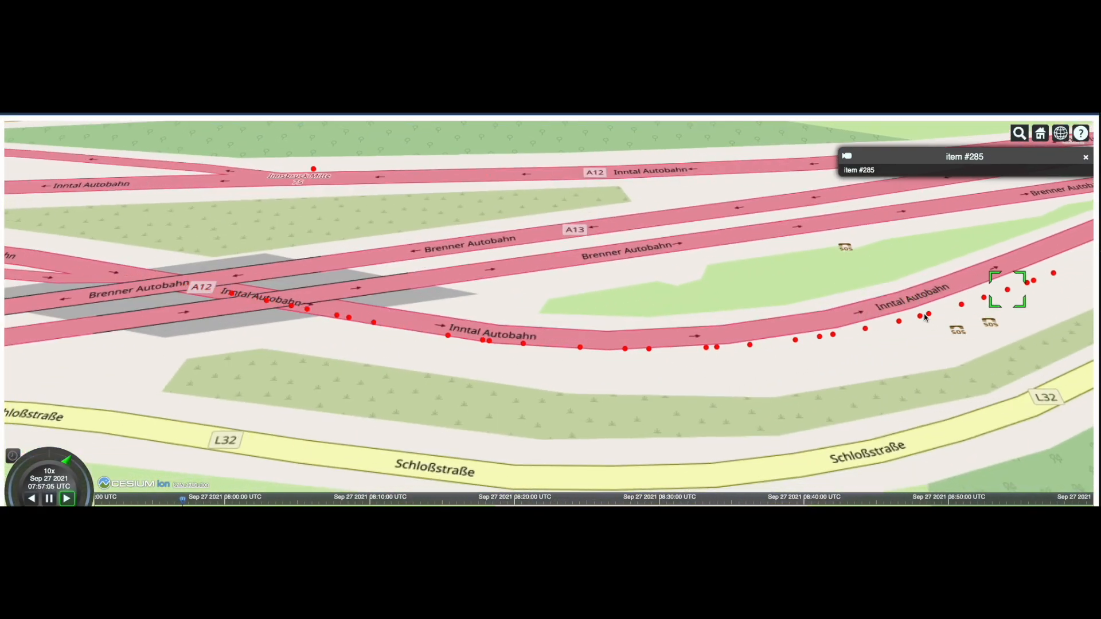
{"action": "scroll", "coordinate": [938, 312], "scroll_direction": "down", "scroll_amount": 1}
{"action": "left_click_drag", "start_coordinate": [955, 320], "coordinate": [413, 376]}
{"action": "left_click_drag", "start_coordinate": [653, 332], "coordinate": [285, 446]}
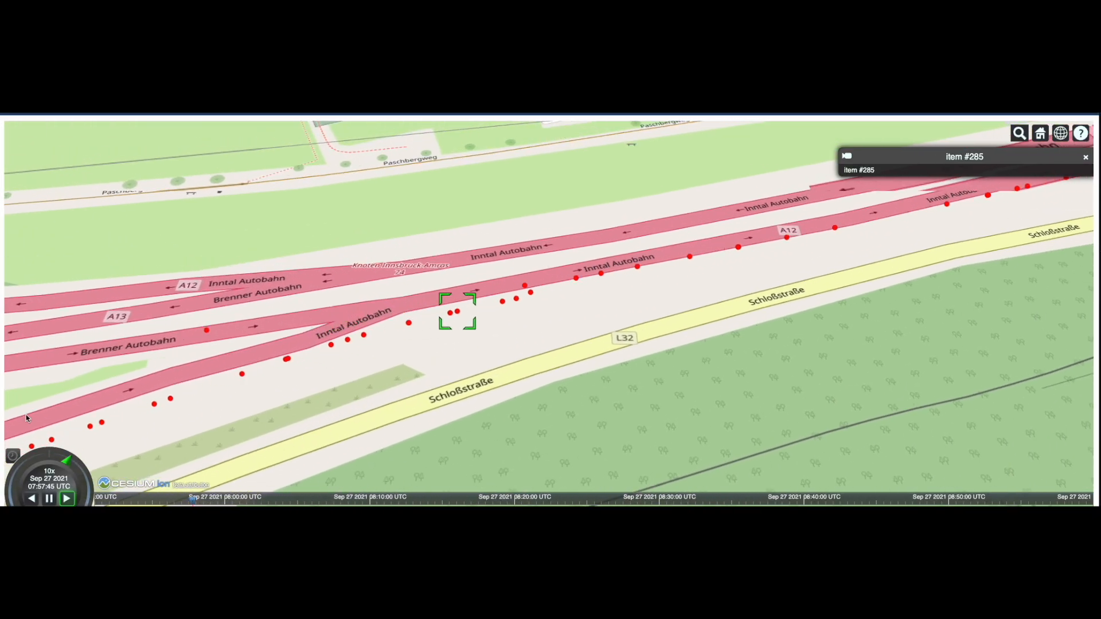
Pause, then play the trajectories in reverse and adjust the shuttle-ring speed to 29x
{"action": "left_click", "coordinate": [50, 499]}
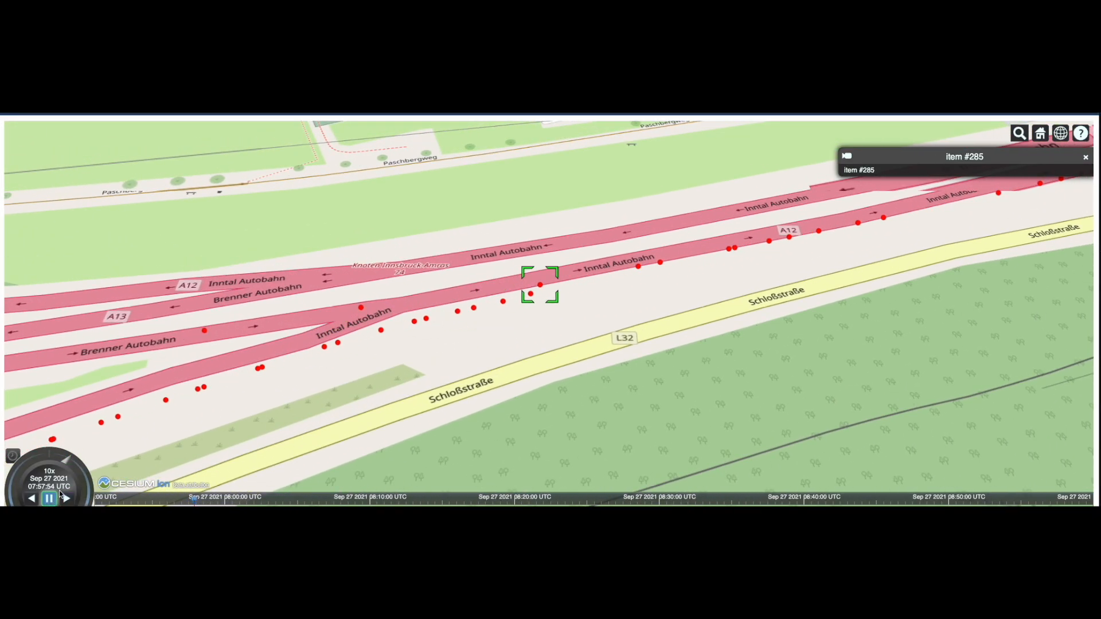
{"action": "left_click", "coordinate": [35, 461]}
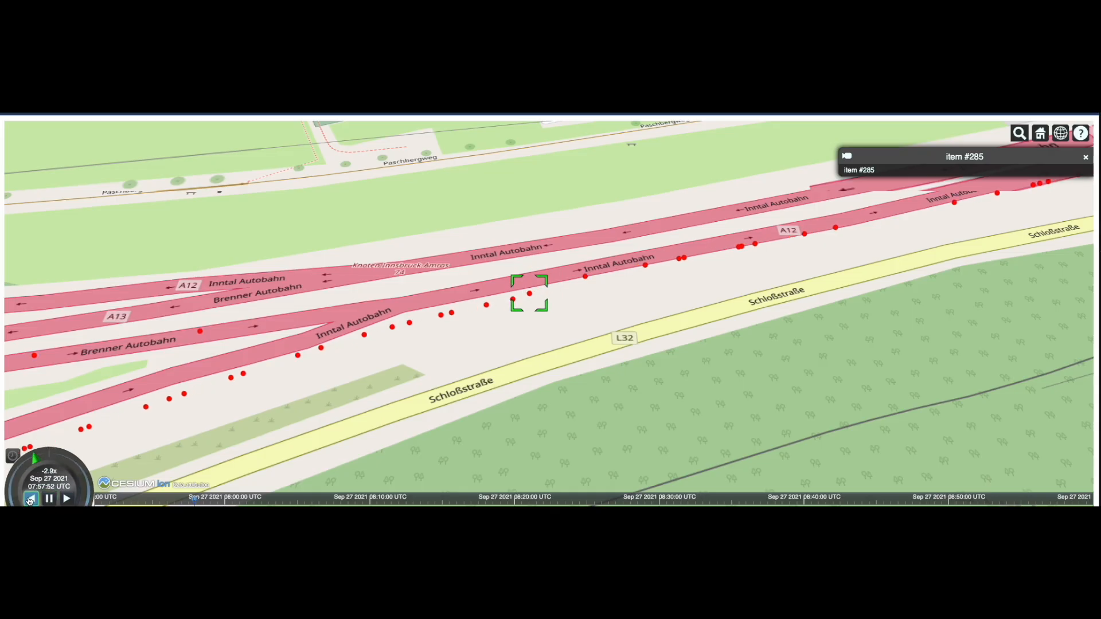
{"action": "scroll", "coordinate": [347, 422], "scroll_direction": "down", "scroll_amount": 5}
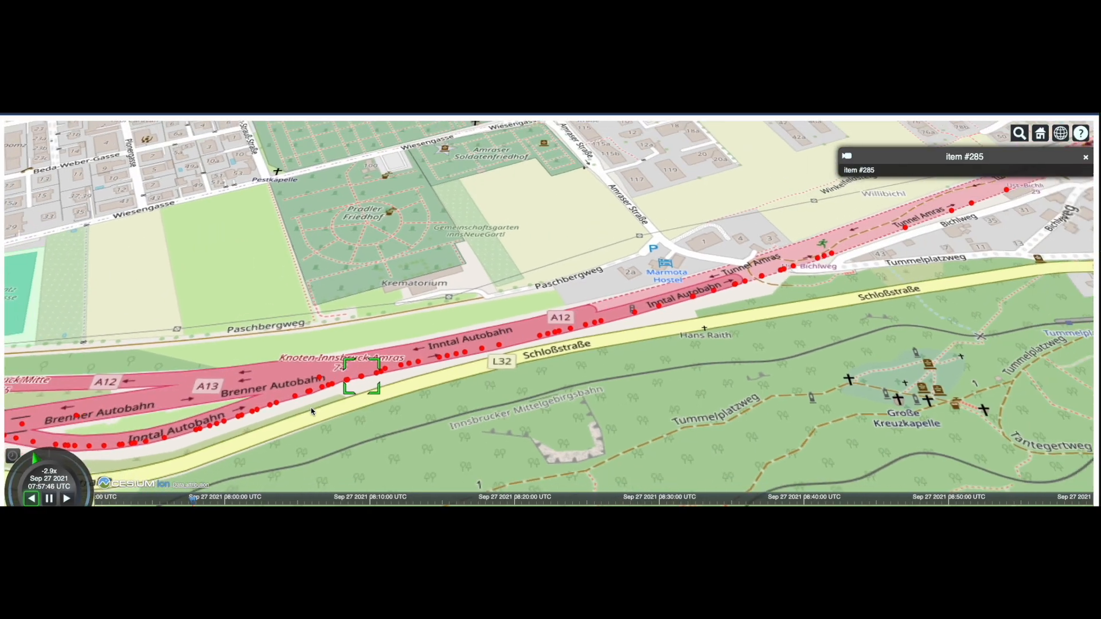
{"action": "left_click_drag", "start_coordinate": [346, 423], "coordinate": [437, 361]}
{"action": "scroll", "coordinate": [437, 362], "scroll_direction": "down", "scroll_amount": 6}
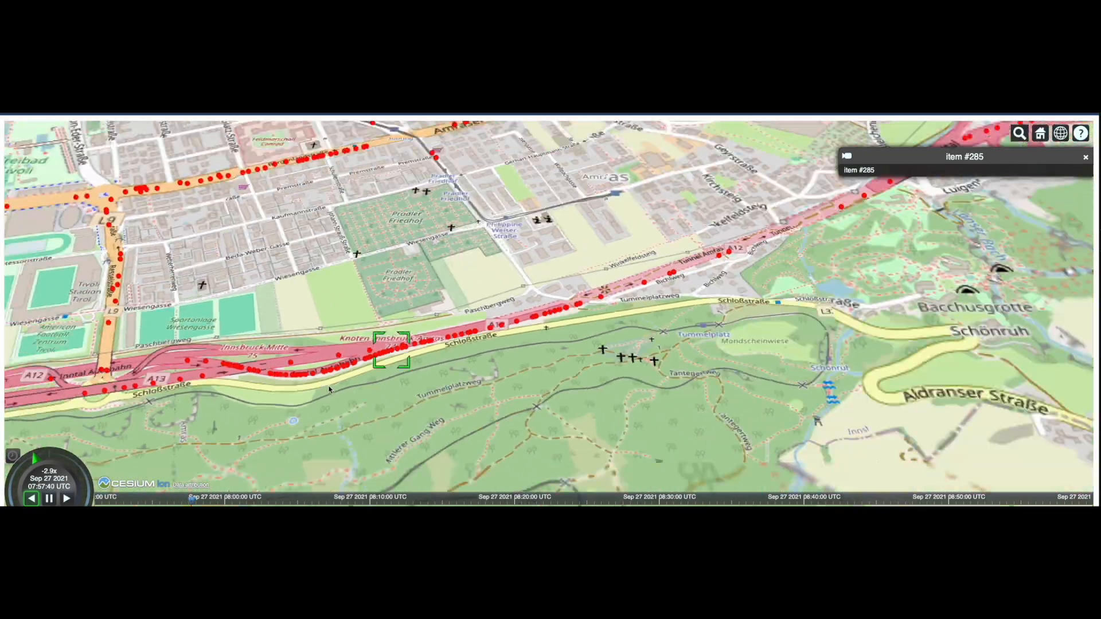
{"action": "scroll", "coordinate": [407, 372], "scroll_direction": "up", "scroll_amount": 5}
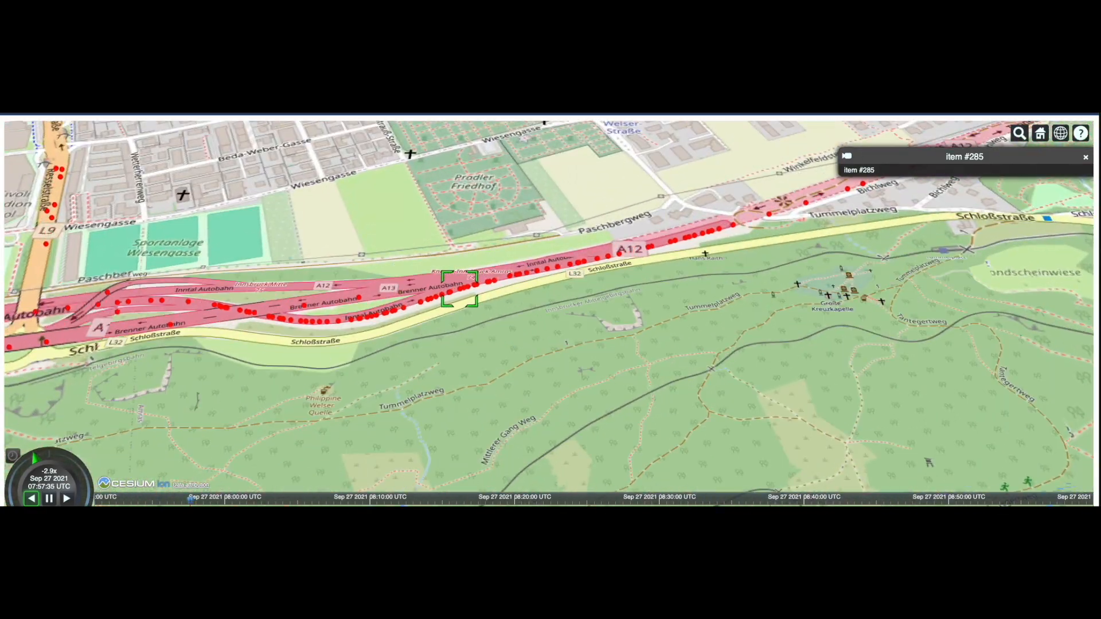
{"action": "left_click", "coordinate": [33, 461]}
{"action": "left_click_drag", "start_coordinate": [33, 461], "coordinate": [70, 463]}
{"action": "scroll", "coordinate": [480, 384], "scroll_direction": "down", "scroll_amount": 10}
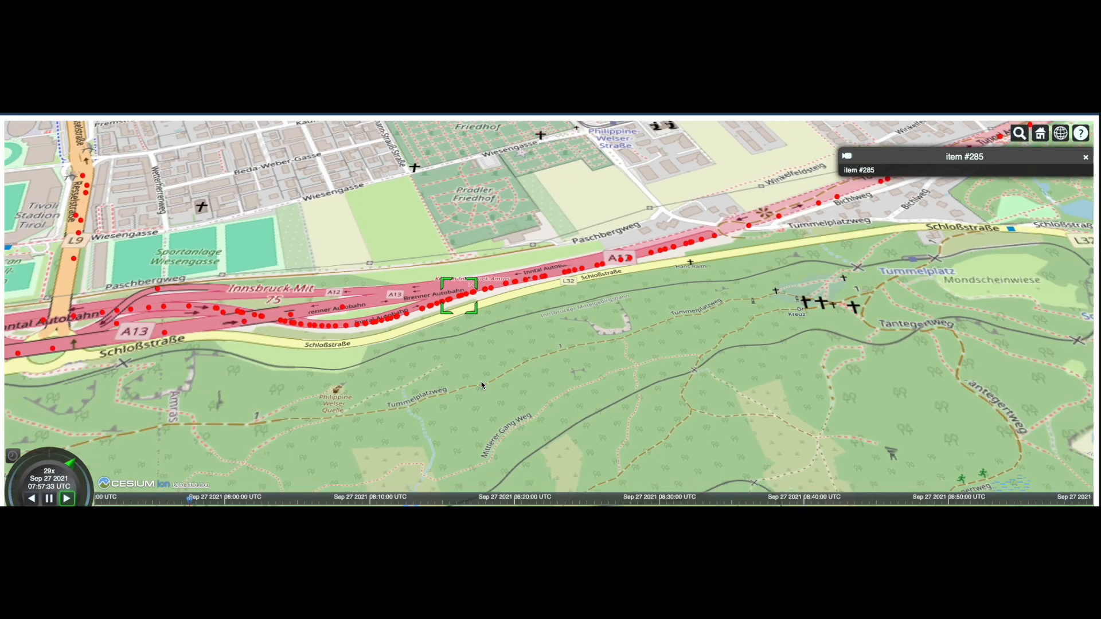